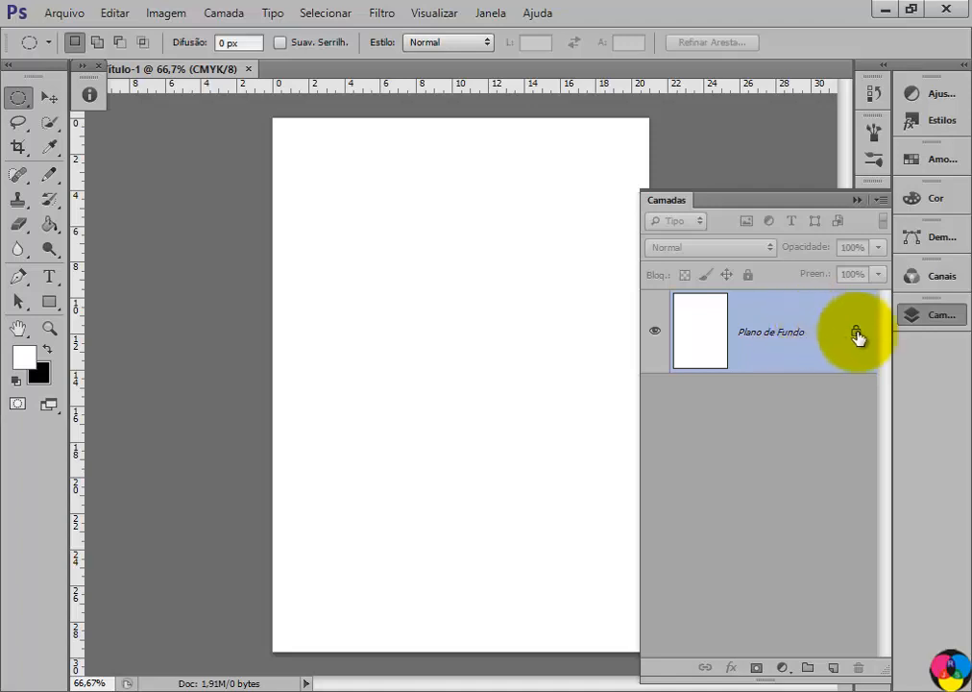
Step: Create a new 209,9 × 297,04 mm CMYK document with its background content set to Cor do Plano de Fundo
{"action": "left_click", "coordinate": [66, 15]}
{"action": "left_click", "coordinate": [401, 219]}
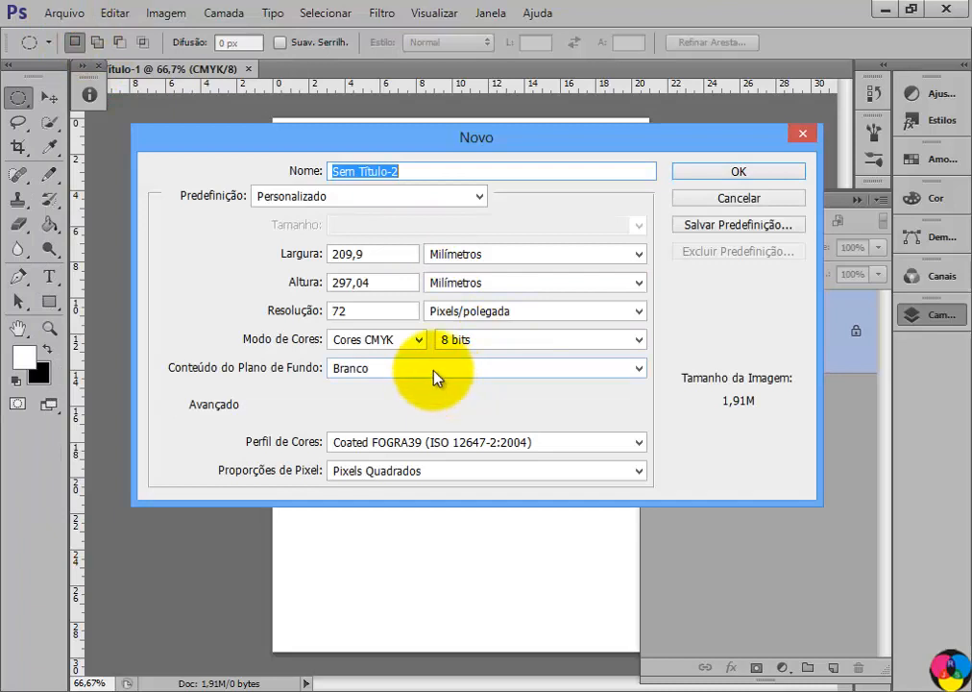
{"action": "left_click", "coordinate": [434, 371]}
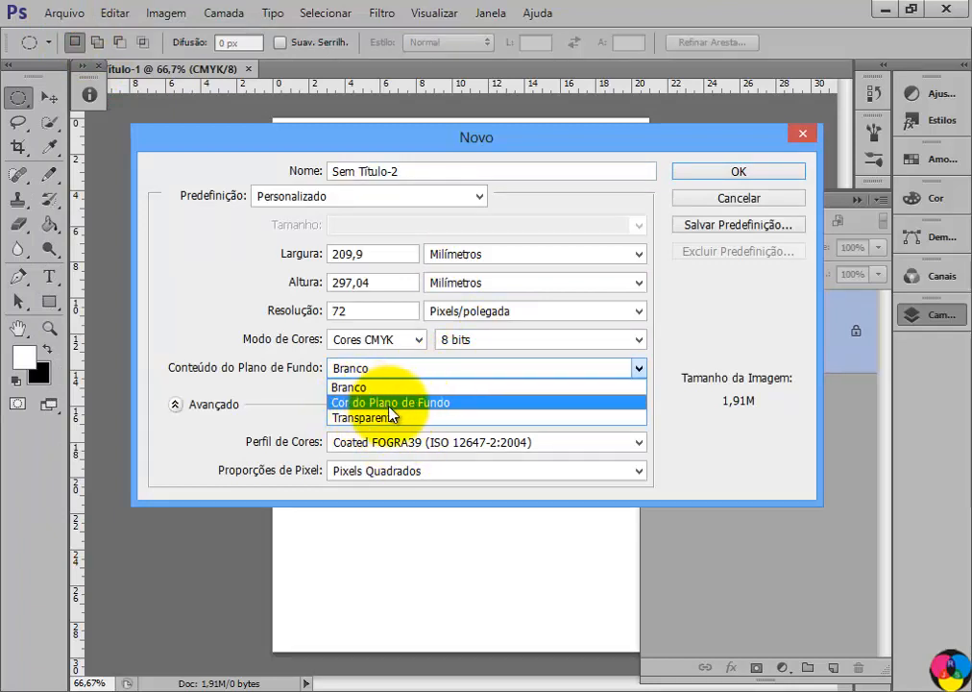
{"action": "left_click", "coordinate": [397, 404]}
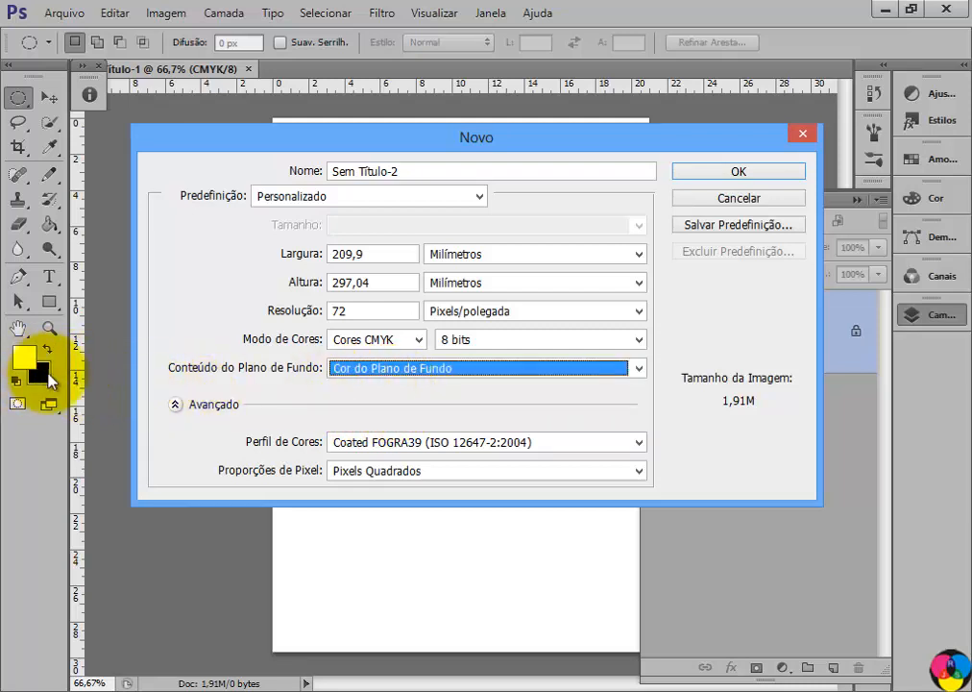
{"action": "left_click", "coordinate": [716, 175]}
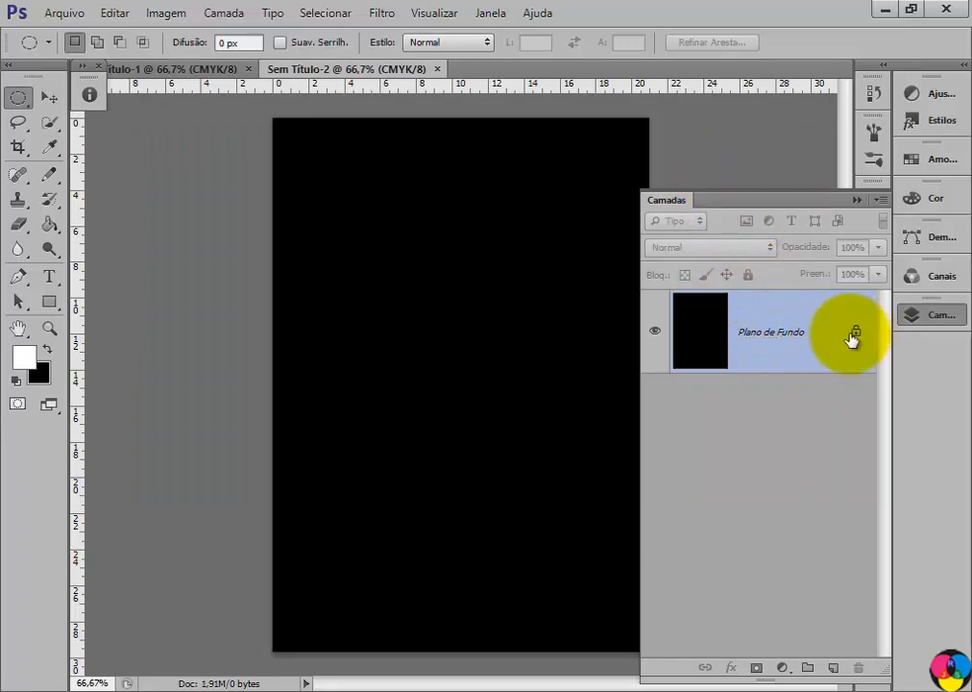
Step: Create another new CMYK document of the same size with its background content set to Transparente
{"action": "left_click", "coordinate": [66, 13]}
{"action": "left_click", "coordinate": [275, 109]}
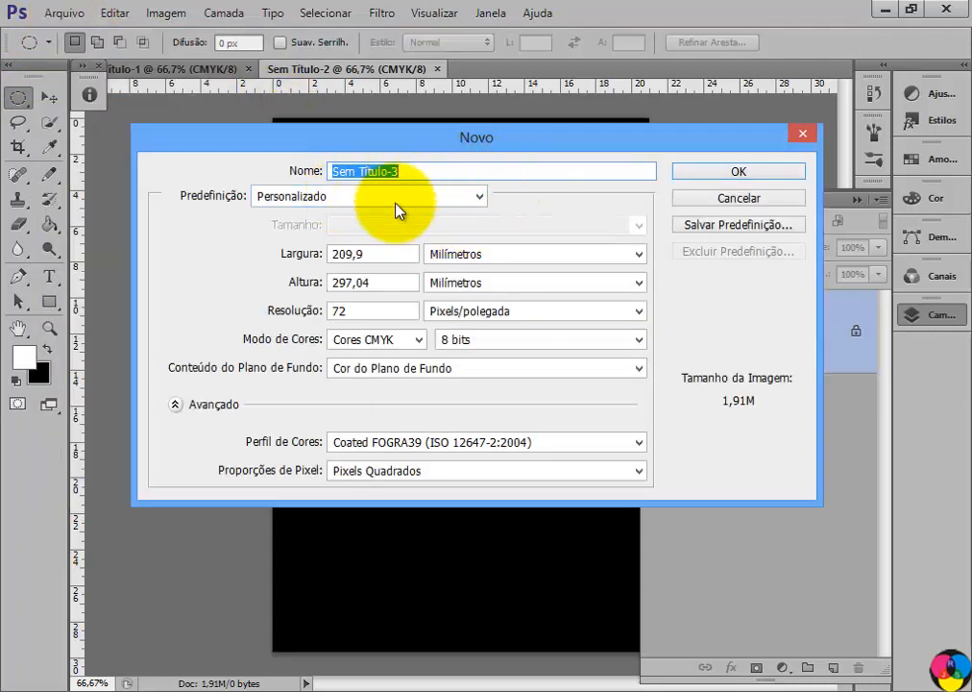
{"action": "left_click", "coordinate": [423, 368]}
{"action": "left_click", "coordinate": [398, 417]}
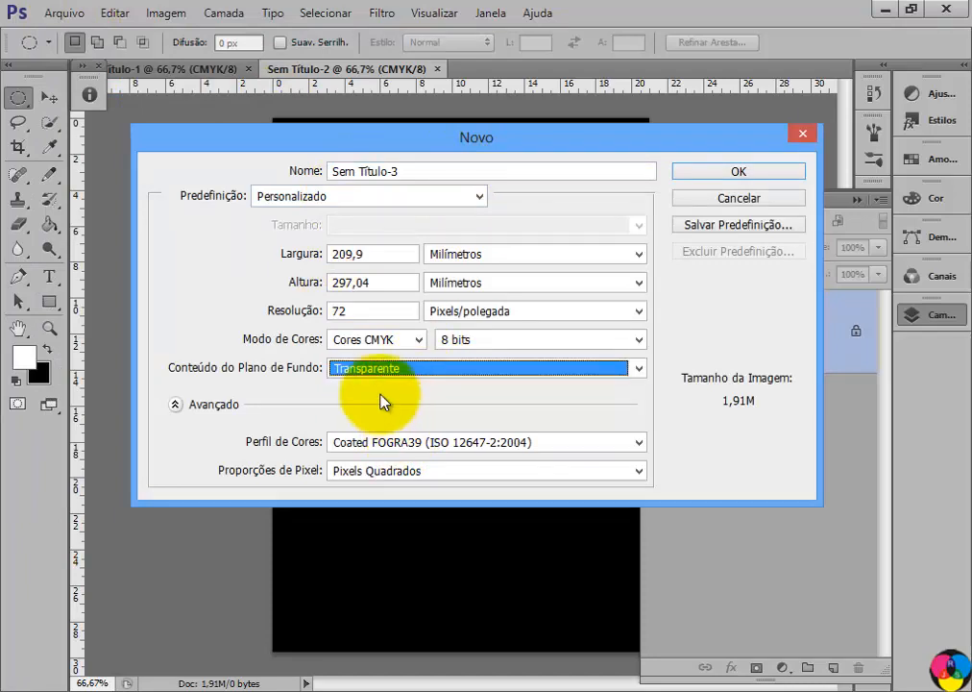
{"action": "left_click", "coordinate": [739, 171]}
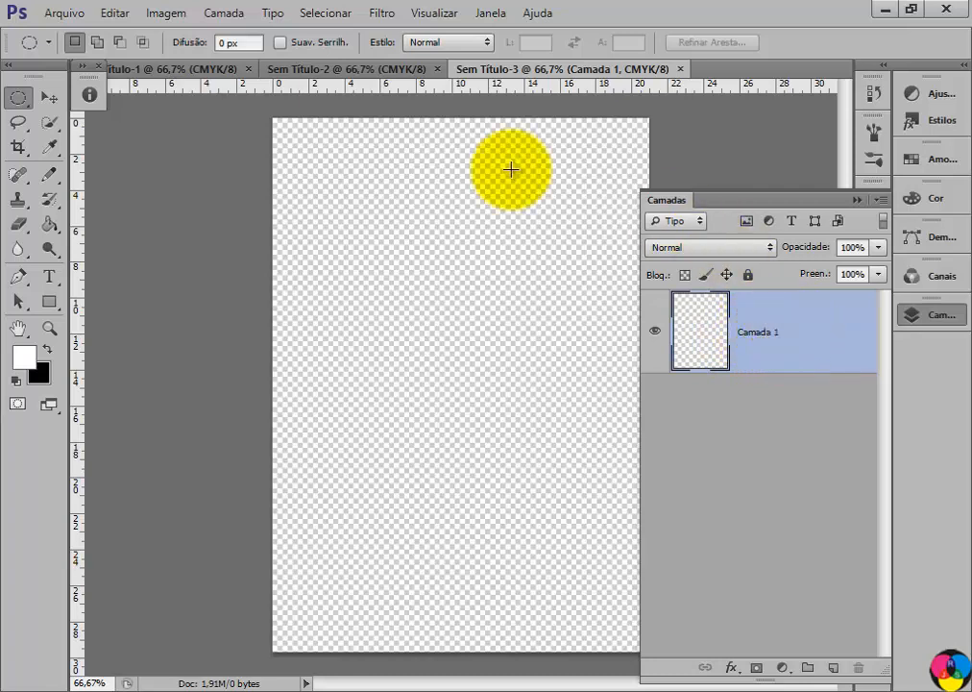
Step: Convert the locked white background of the first document into a regular layer named Camada 0
{"action": "left_click", "coordinate": [178, 74]}
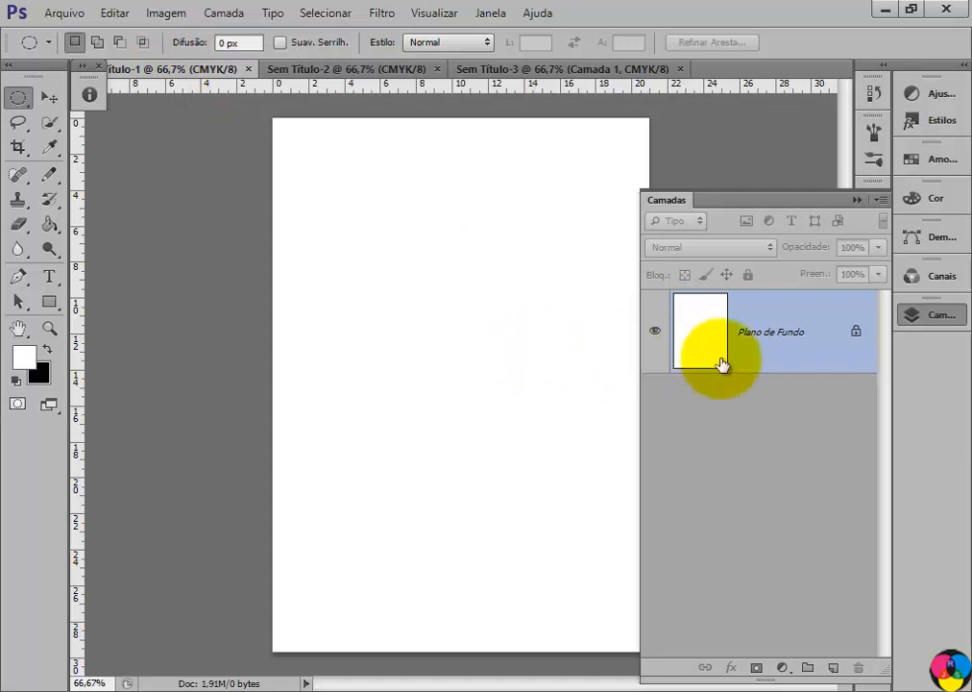
{"action": "double_click", "coordinate": [777, 335]}
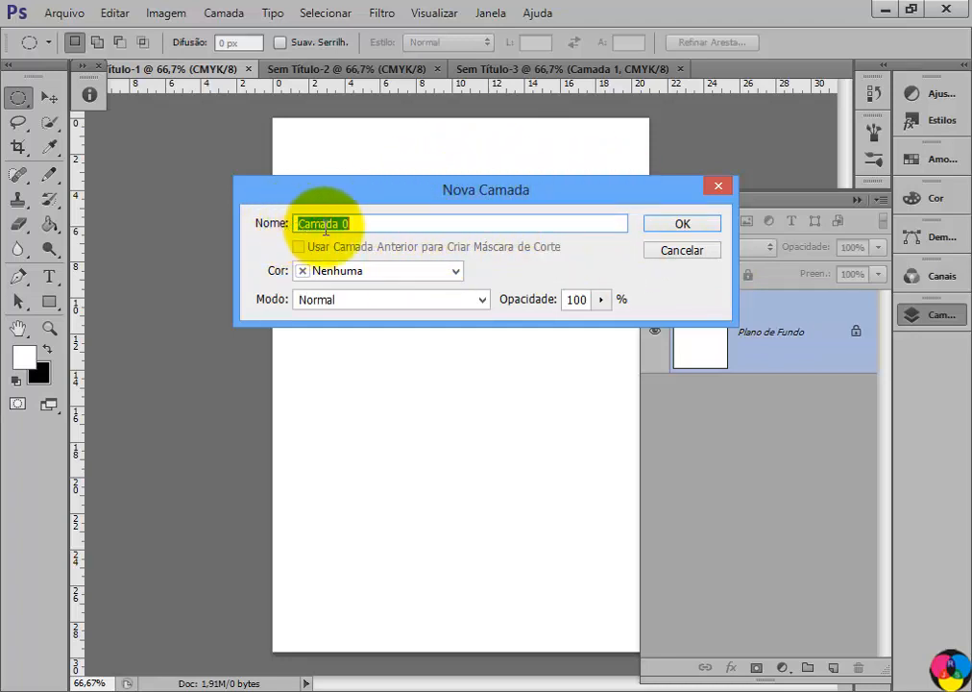
{"action": "left_click", "coordinate": [685, 227]}
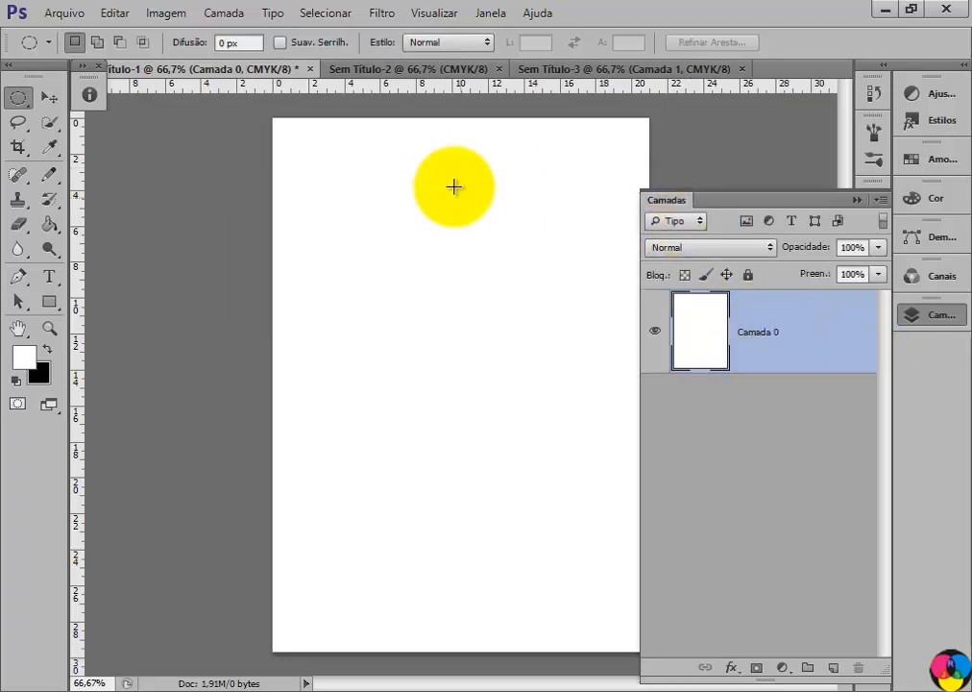
Step: Convert the locked black background of Sem Título-2 into a regular layer named Camada 0
{"action": "left_click", "coordinate": [422, 68]}
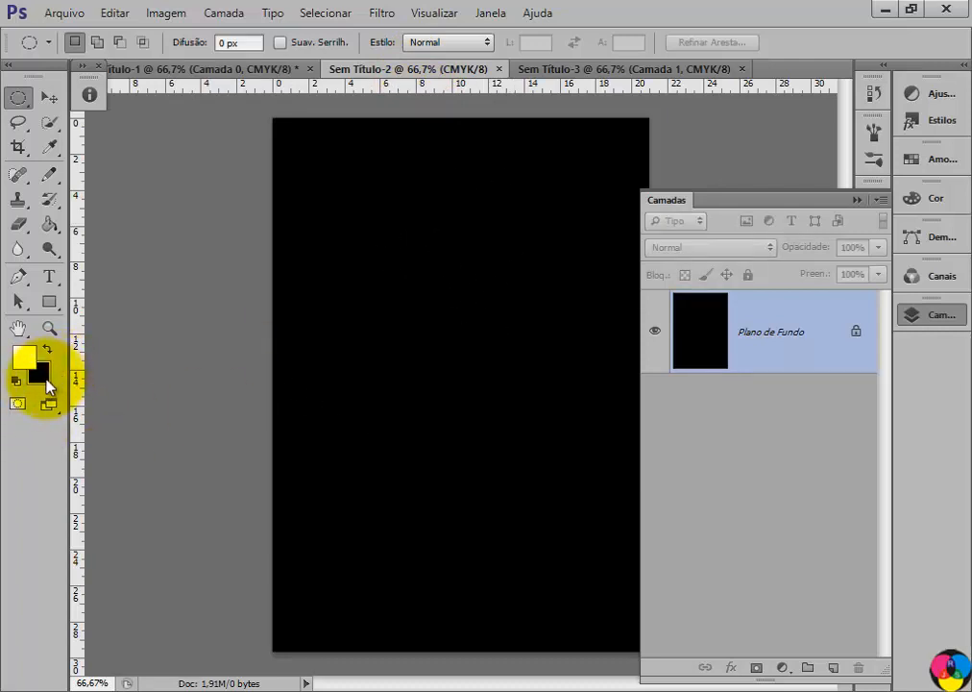
{"action": "double_click", "coordinate": [791, 338]}
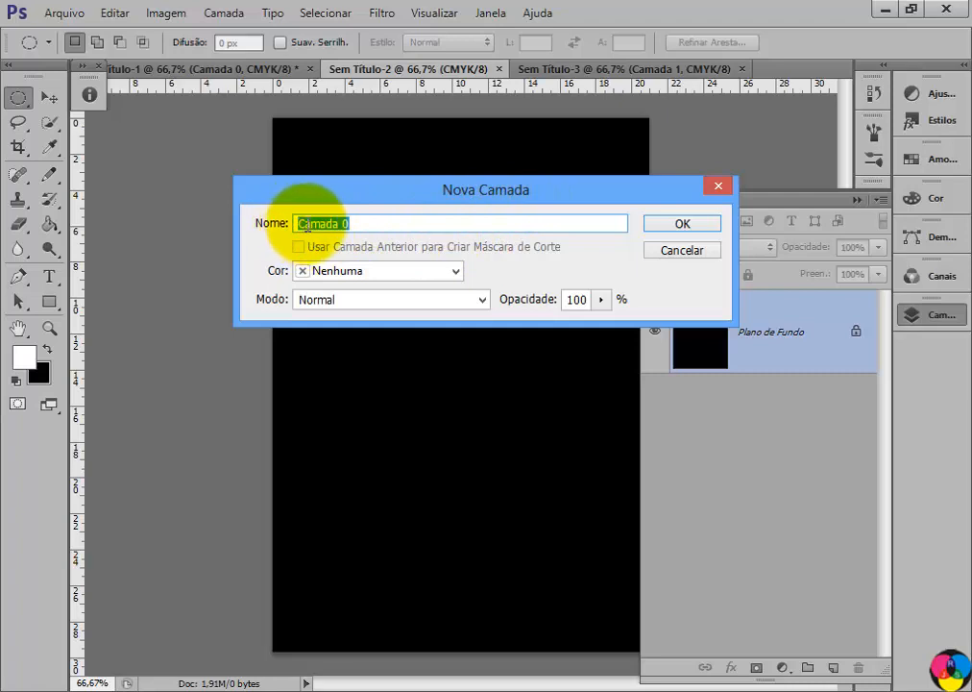
{"action": "left_click", "coordinate": [695, 231]}
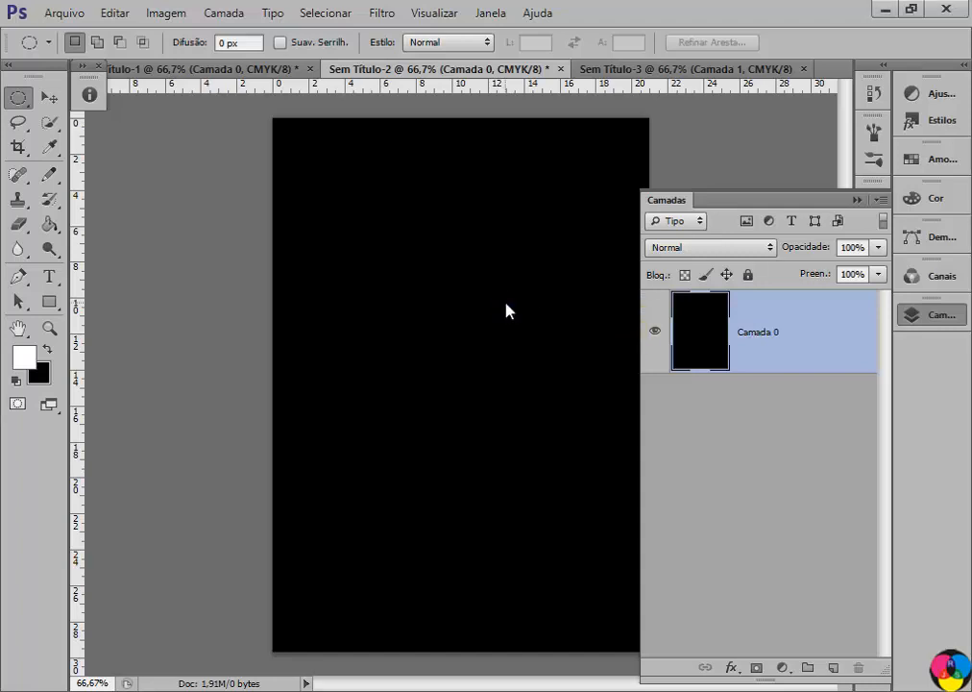
Step: Open the image CIMG1223 from the b-015-photoshop-camadas folder
{"action": "key", "text": "ctrl+o"}
{"action": "left_click", "coordinate": [548, 317]}
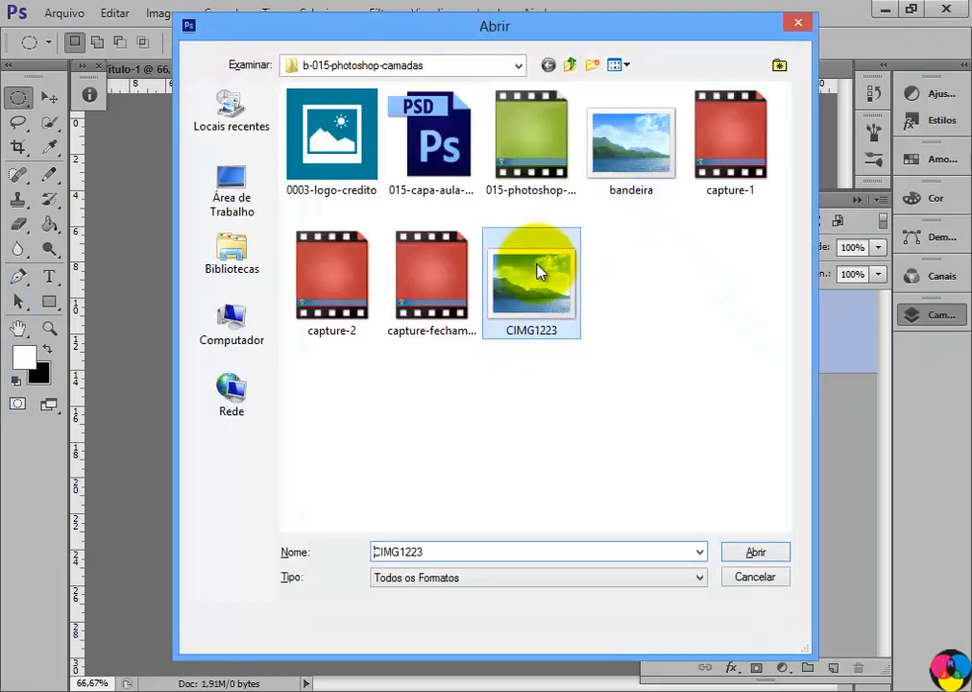
{"action": "left_click", "coordinate": [759, 577]}
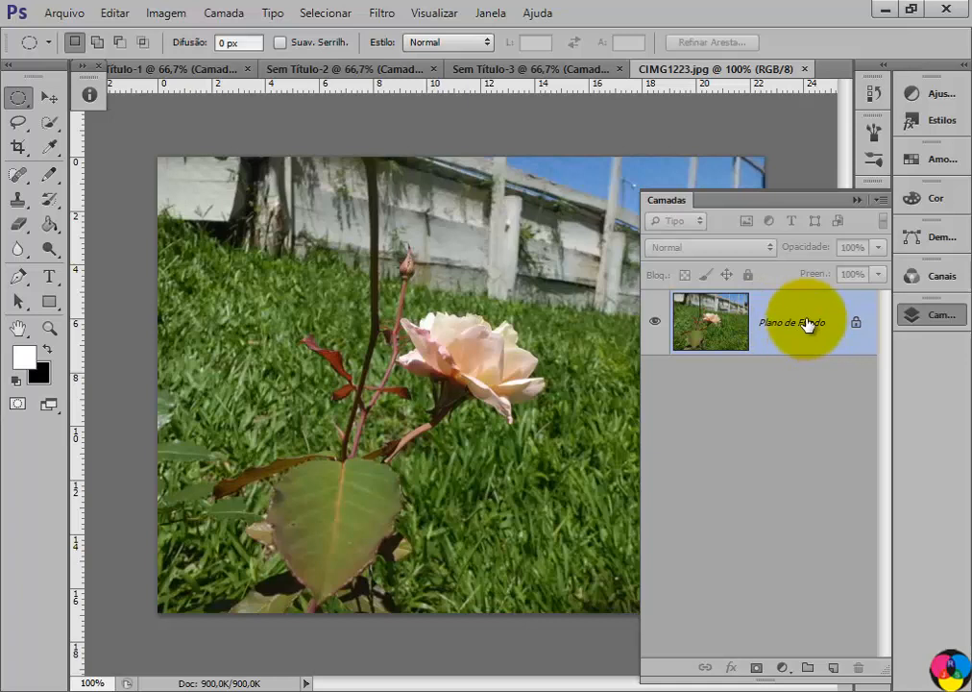
Step: Duplicate the rose photo's Plano de Fundo layer and toggle the original layer's visibility
{"action": "left_click_drag", "start_coordinate": [805, 334], "coordinate": [833, 667]}
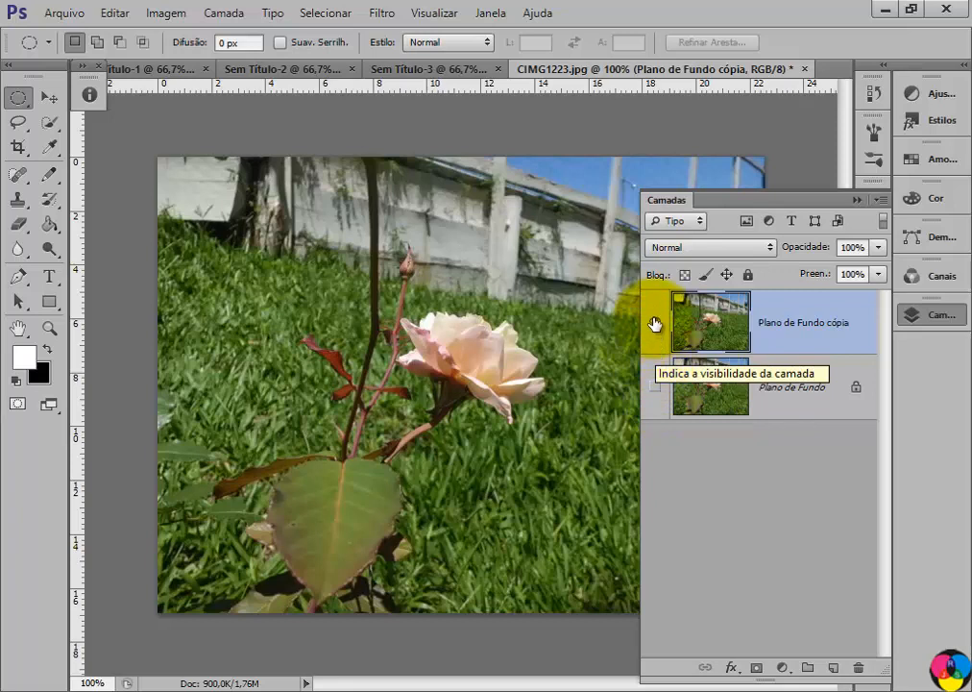
{"action": "left_click", "coordinate": [656, 388]}
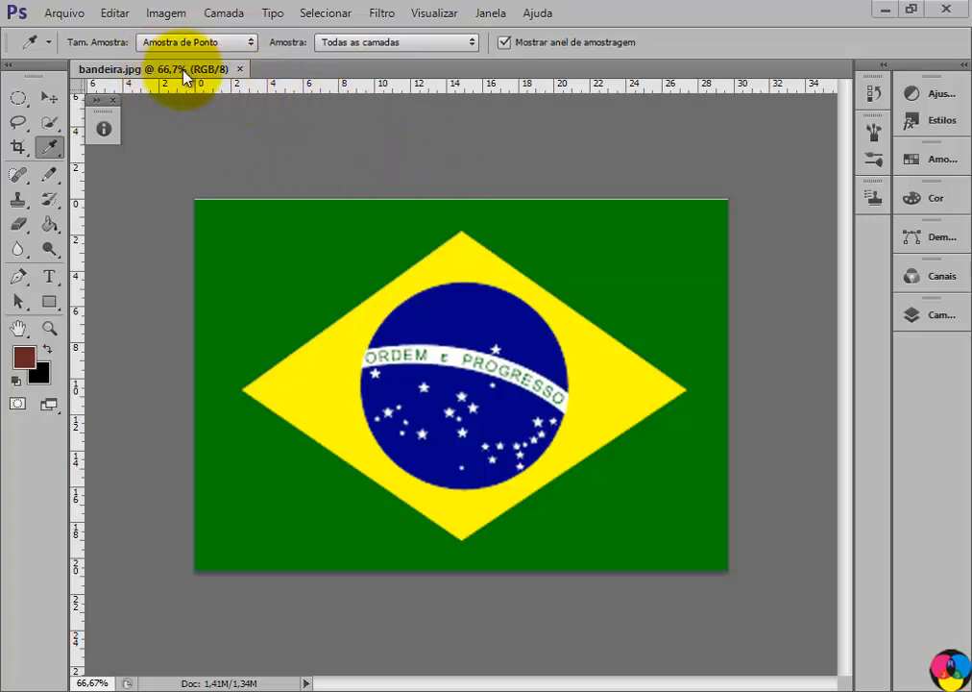
Step: Convert the flag image bandeira.jpg to CMYK color mode, accepting the Coated FOGRA39 profile
{"action": "left_click", "coordinate": [157, 16]}
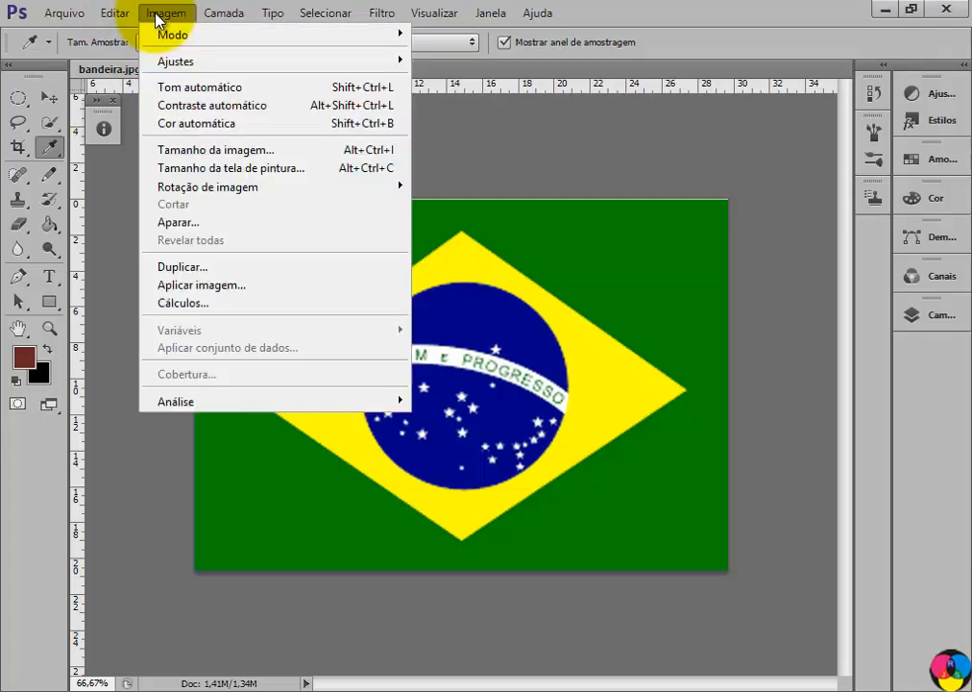
{"action": "mouse_move", "coordinate": [191, 35]}
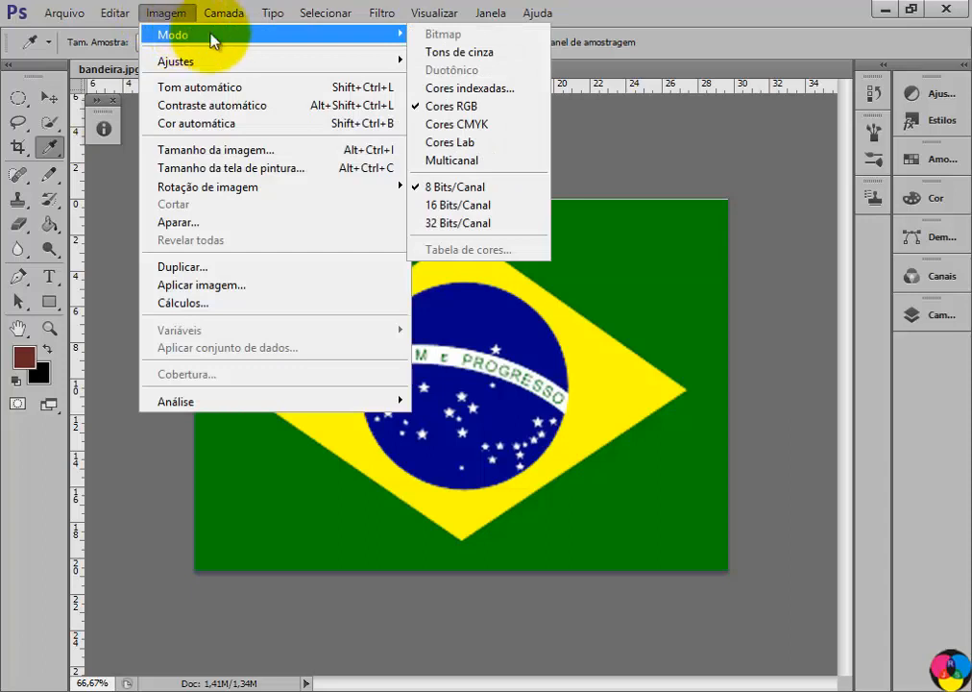
{"action": "left_click", "coordinate": [461, 127]}
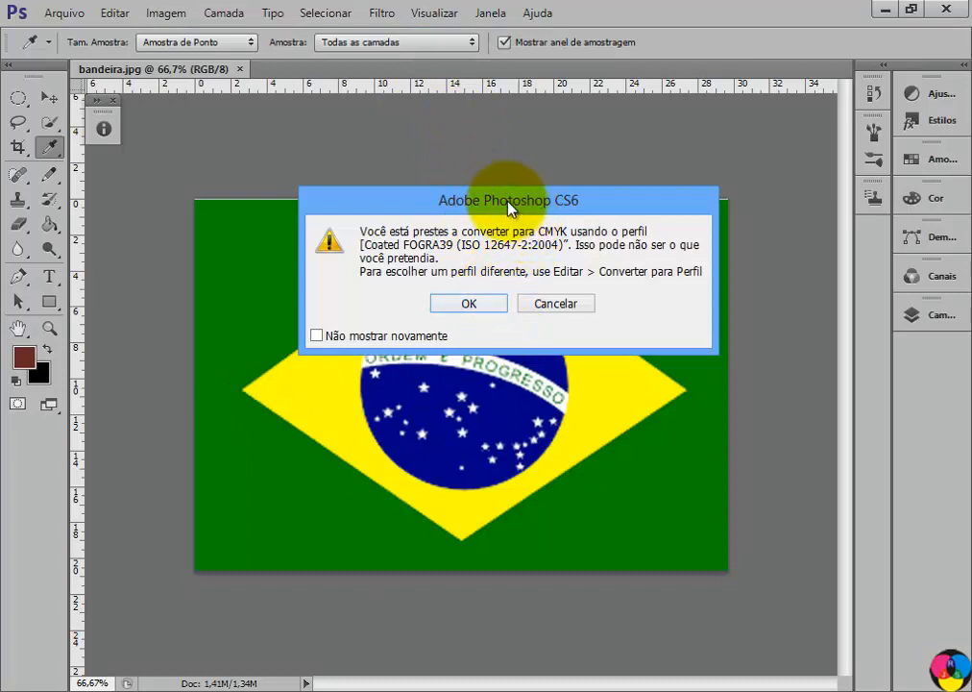
{"action": "left_click_drag", "start_coordinate": [517, 188], "coordinate": [476, 195]}
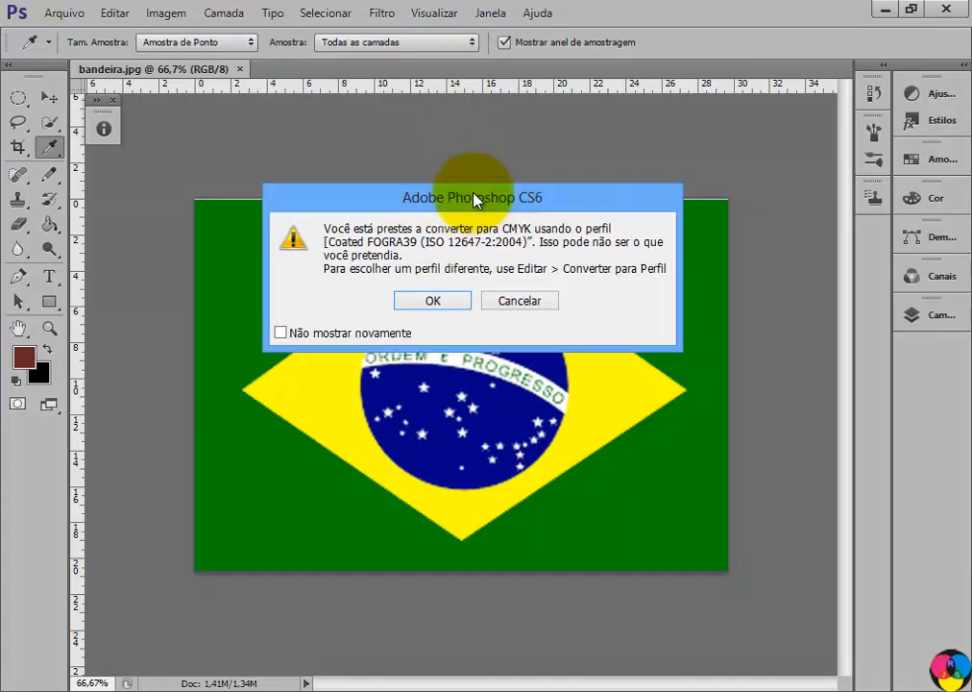
{"action": "left_click", "coordinate": [448, 304]}
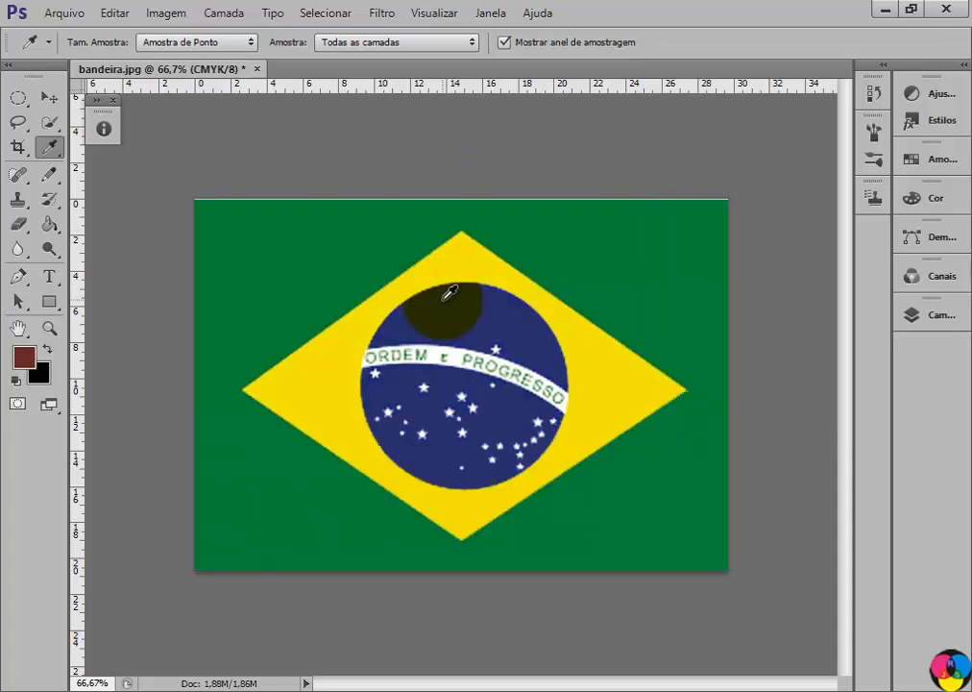
Step: Add an empty layer above the flag's Plano de Fundo, and check it by hiding and reshowing the background
{"action": "left_click", "coordinate": [942, 319]}
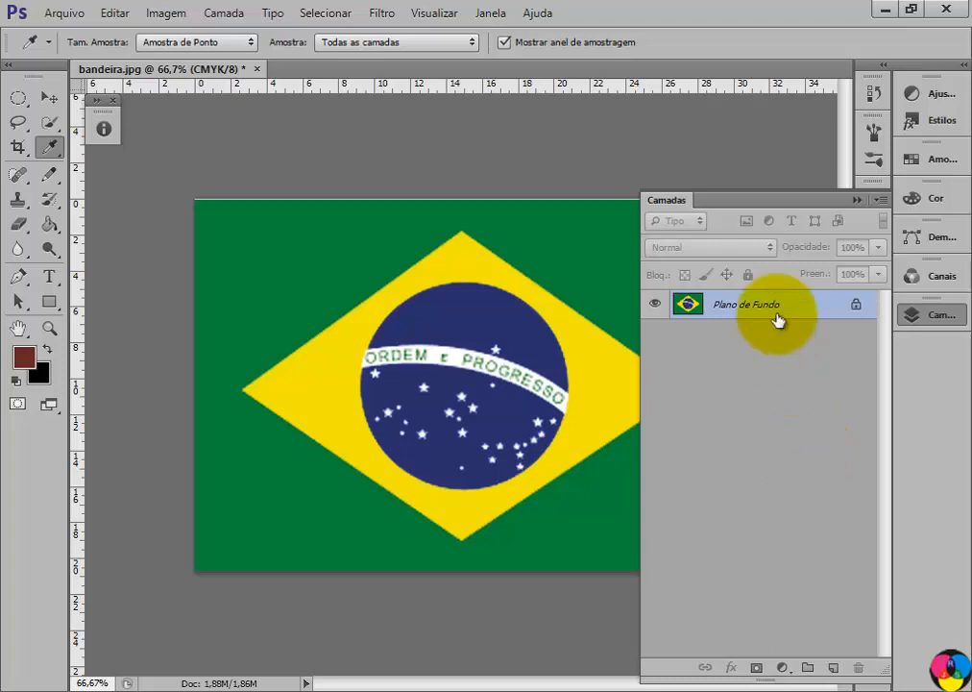
{"action": "left_click", "coordinate": [834, 668]}
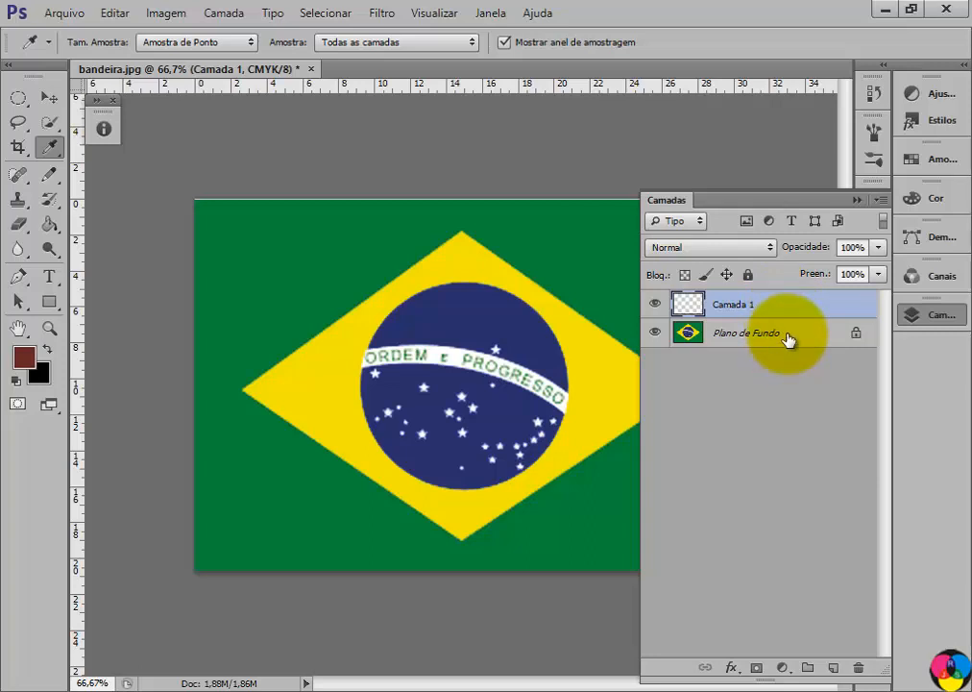
{"action": "left_click", "coordinate": [787, 336]}
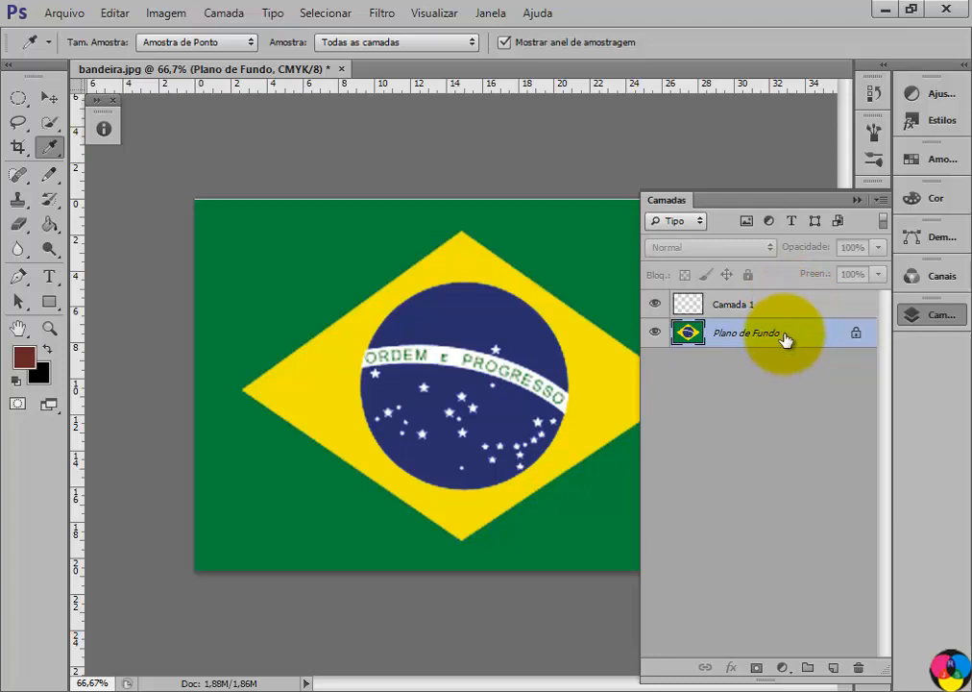
{"action": "left_click", "coordinate": [656, 336]}
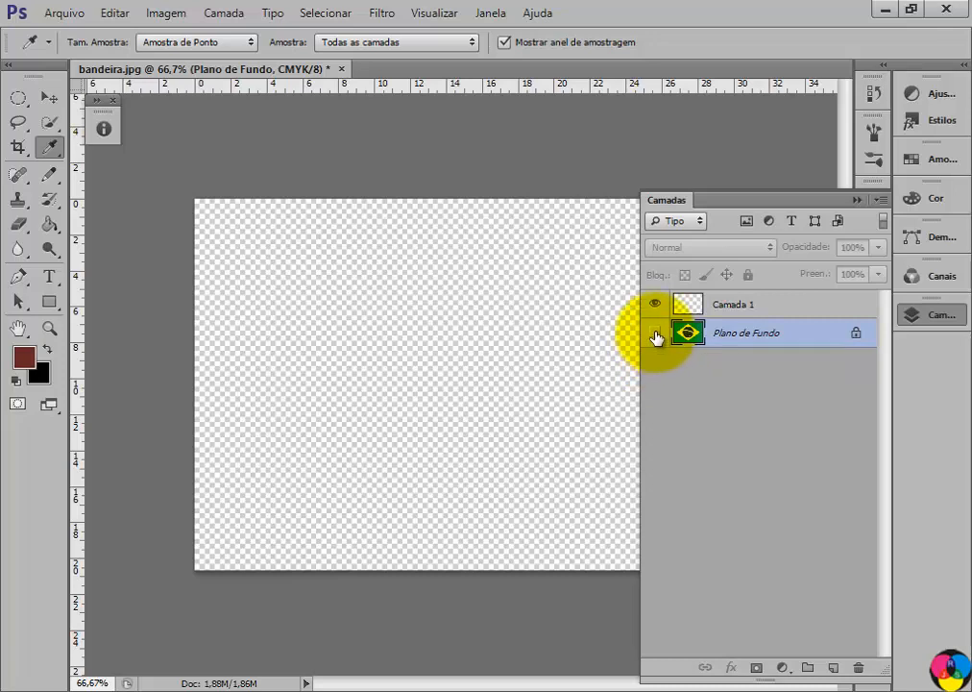
{"action": "left_click", "coordinate": [655, 332]}
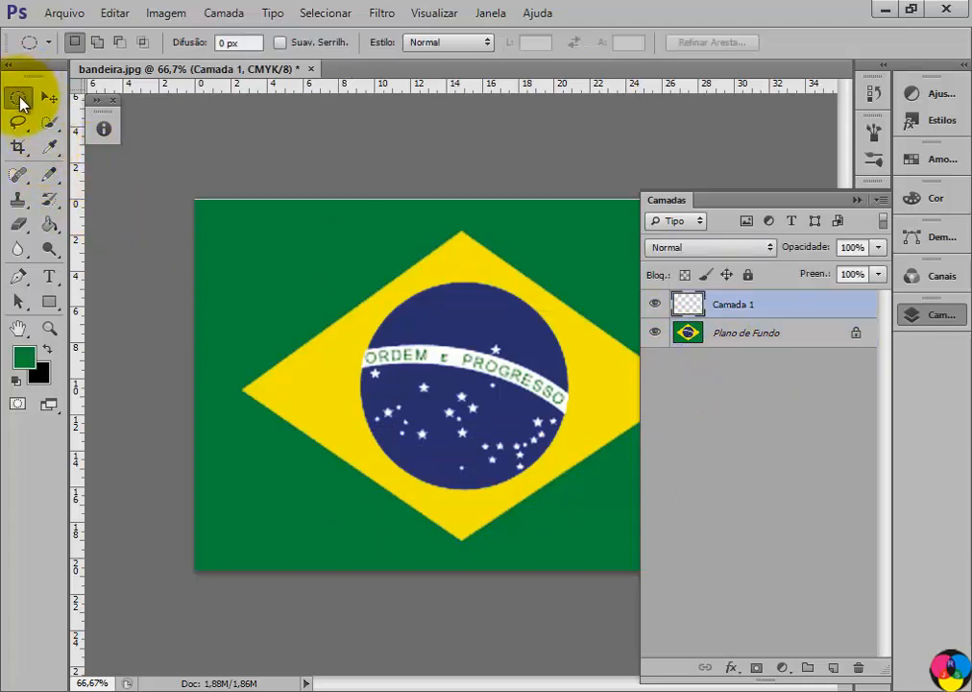
Step: Sample the flag's green as the foreground color and fill Camada 1 with it
{"action": "left_click", "coordinate": [49, 147]}
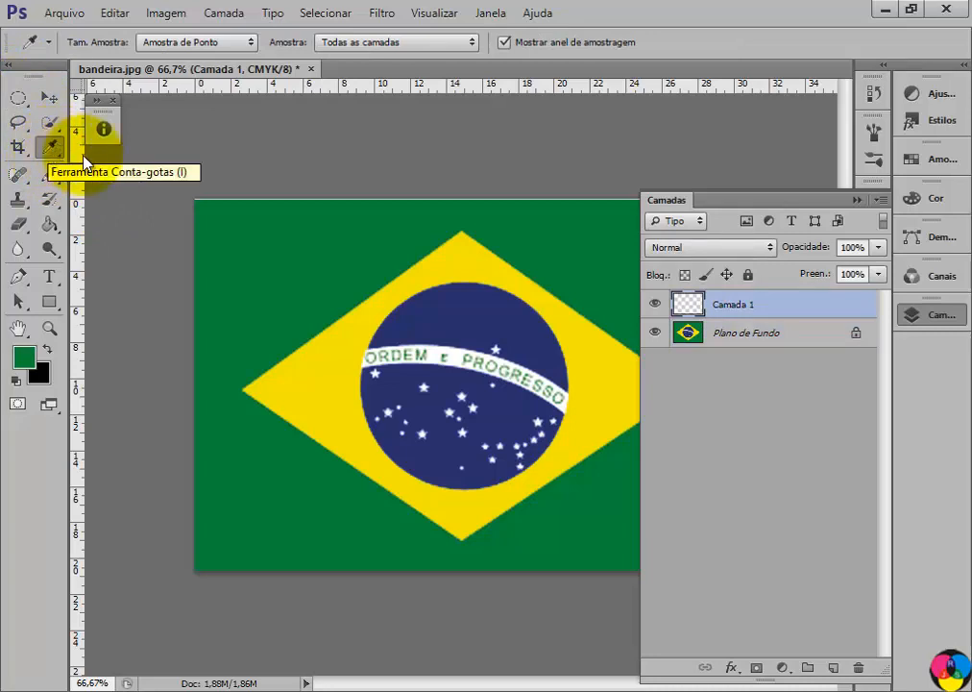
{"action": "left_click_drag", "start_coordinate": [232, 231], "coordinate": [287, 231]}
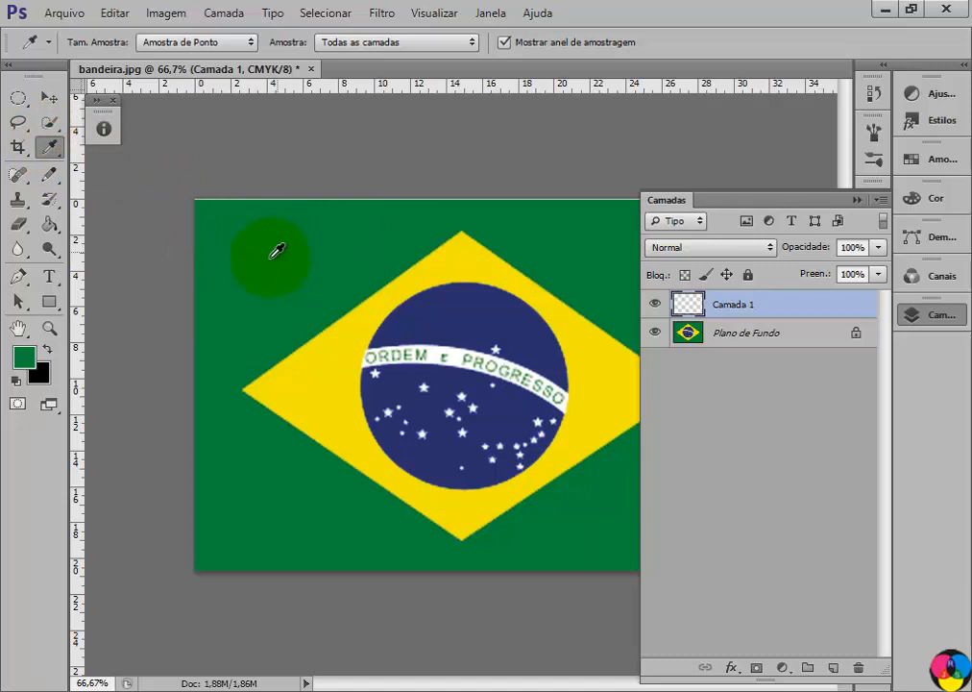
{"action": "left_click_drag", "start_coordinate": [272, 248], "coordinate": [270, 251]}
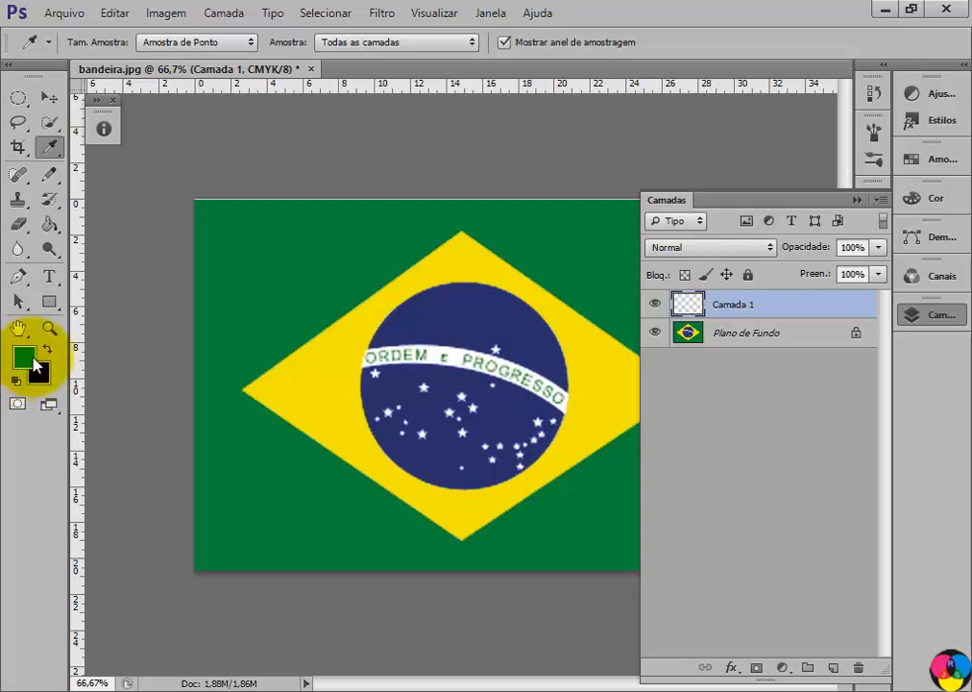
{"action": "left_click_drag", "start_coordinate": [247, 240], "coordinate": [247, 240]}
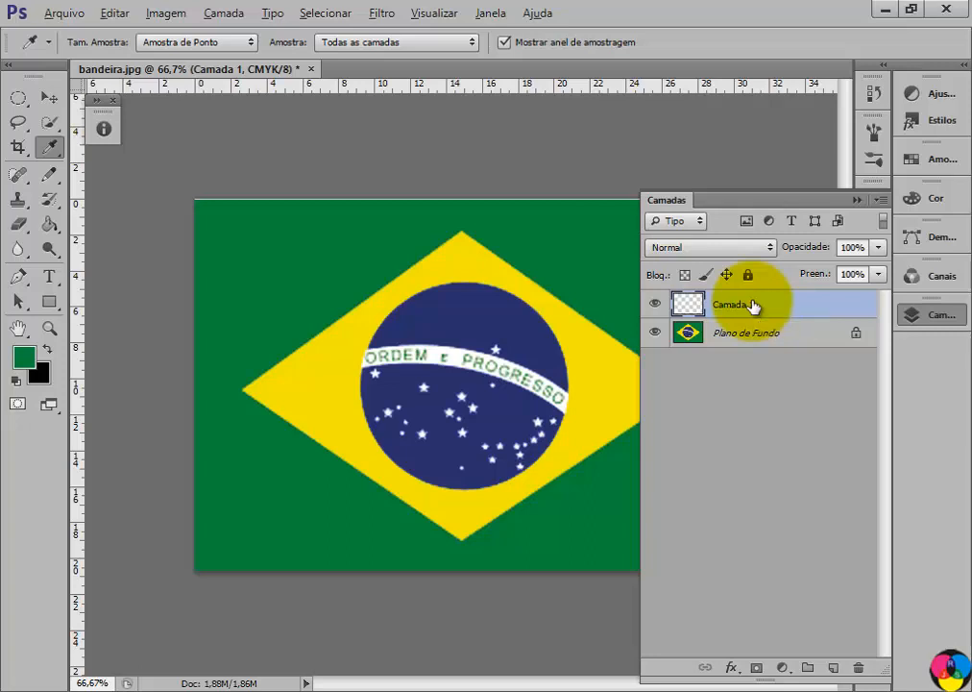
{"action": "key", "text": "alt+BackSpace"}
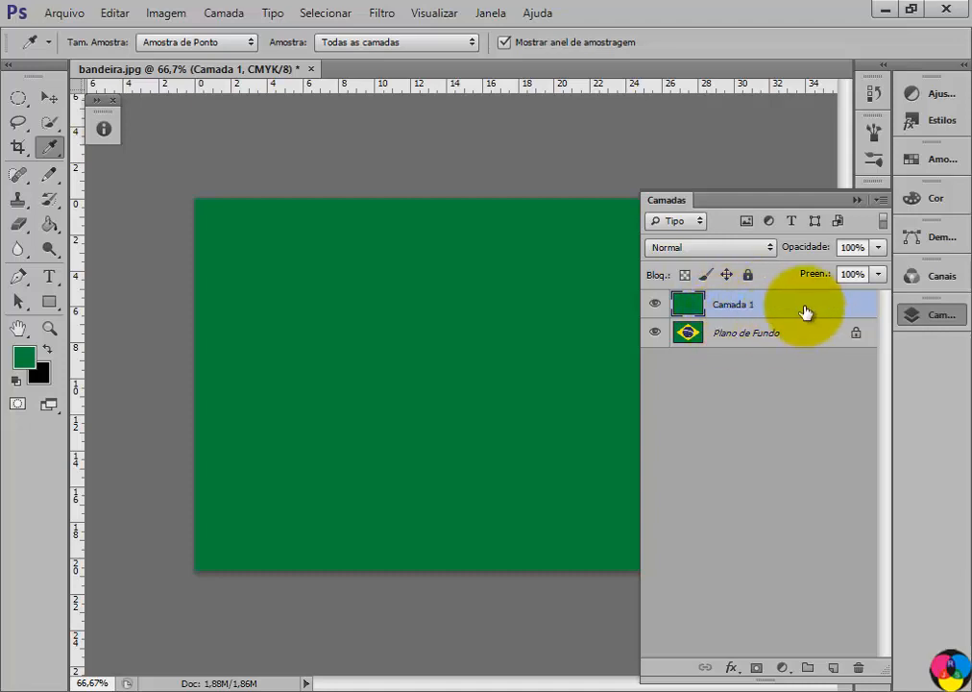
Step: Hide the green Camada 1 and add another empty layer above it
{"action": "left_click", "coordinate": [654, 305]}
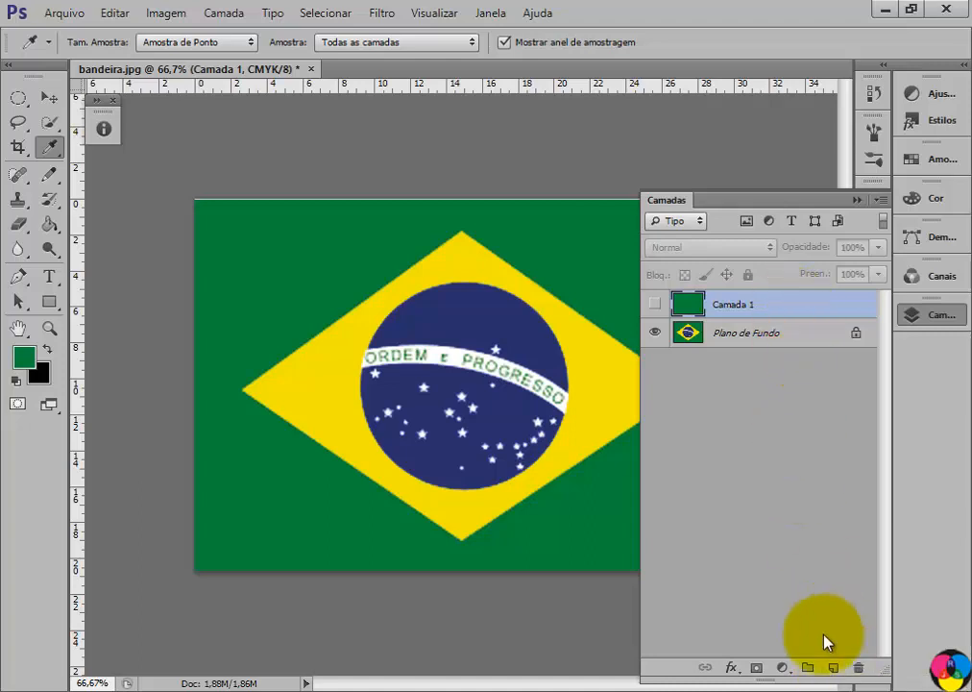
{"action": "left_click", "coordinate": [834, 669]}
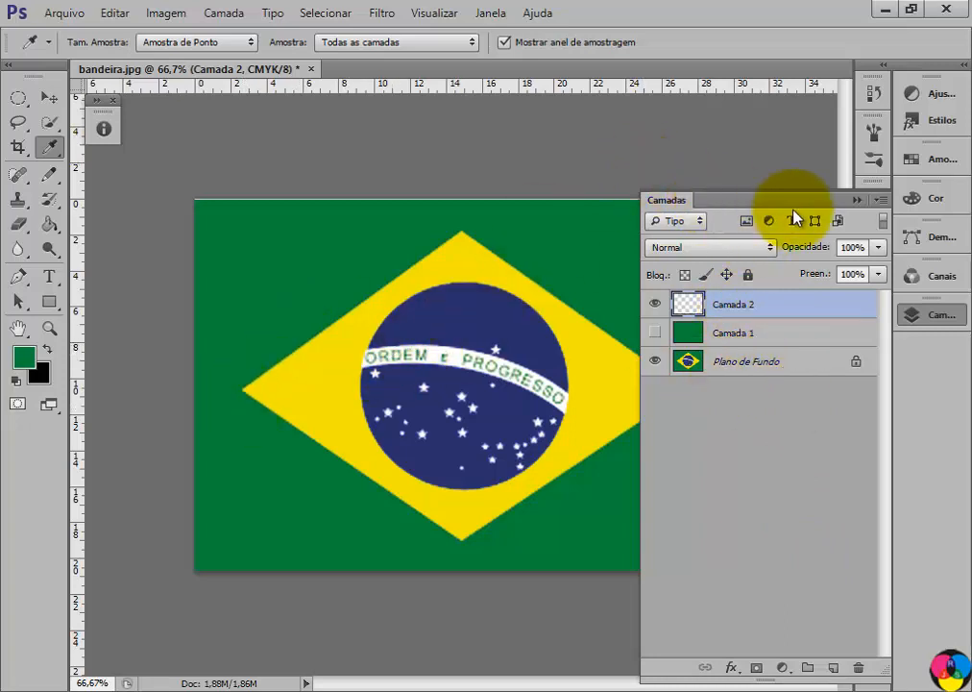
{"action": "left_click", "coordinate": [857, 198]}
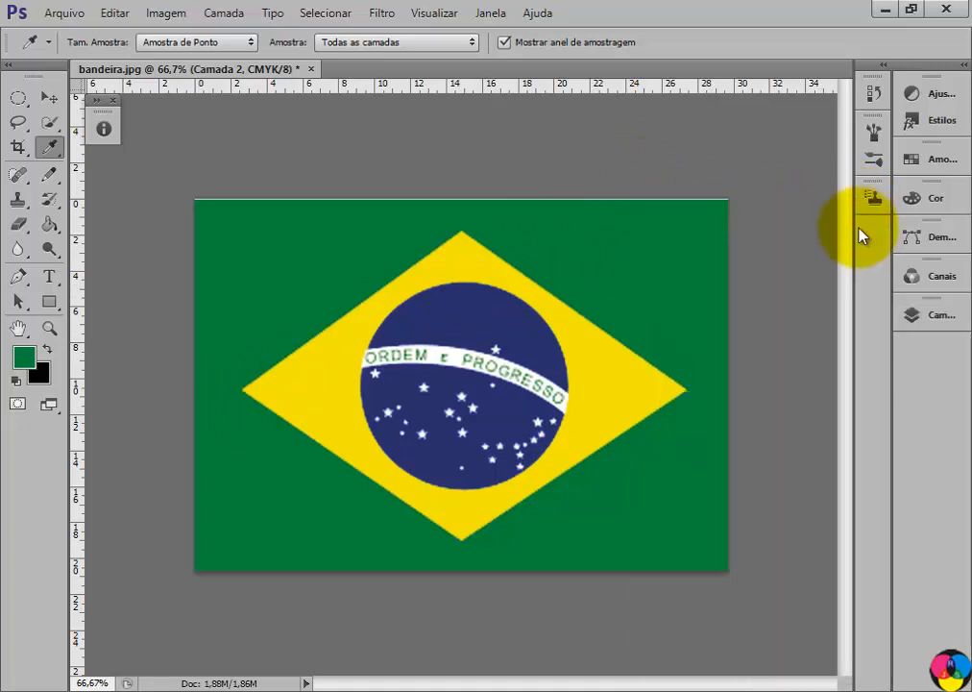
Step: Select the flag's yellow diamond with the Polygonal Lasso, corner by corner, keeping Camada 2 as the active layer
{"action": "left_click", "coordinate": [18, 125]}
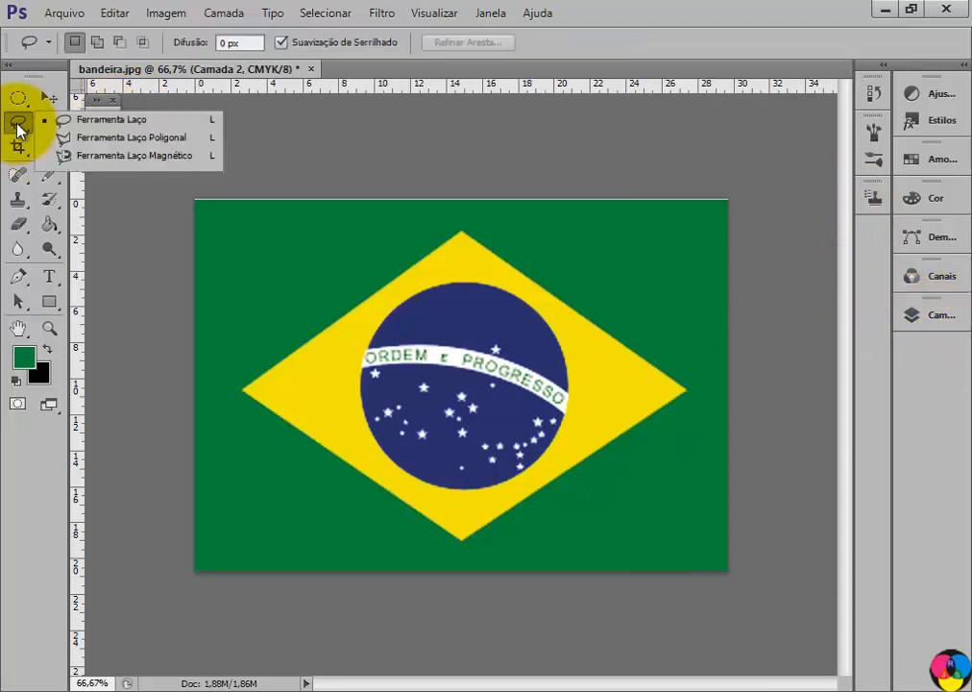
{"action": "left_click", "coordinate": [106, 140]}
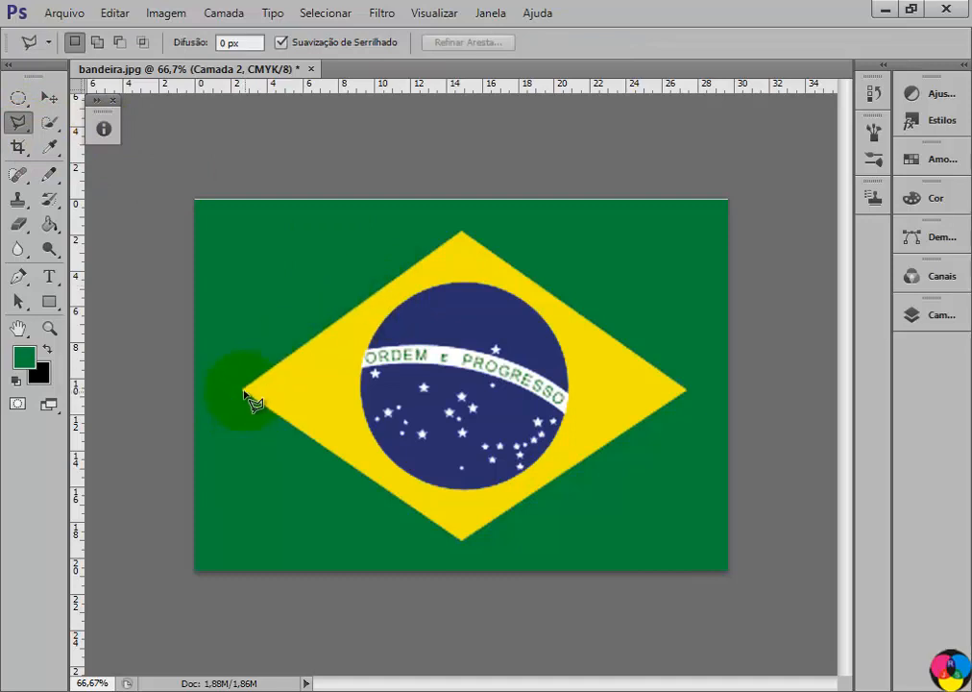
{"action": "left_click", "coordinate": [930, 315]}
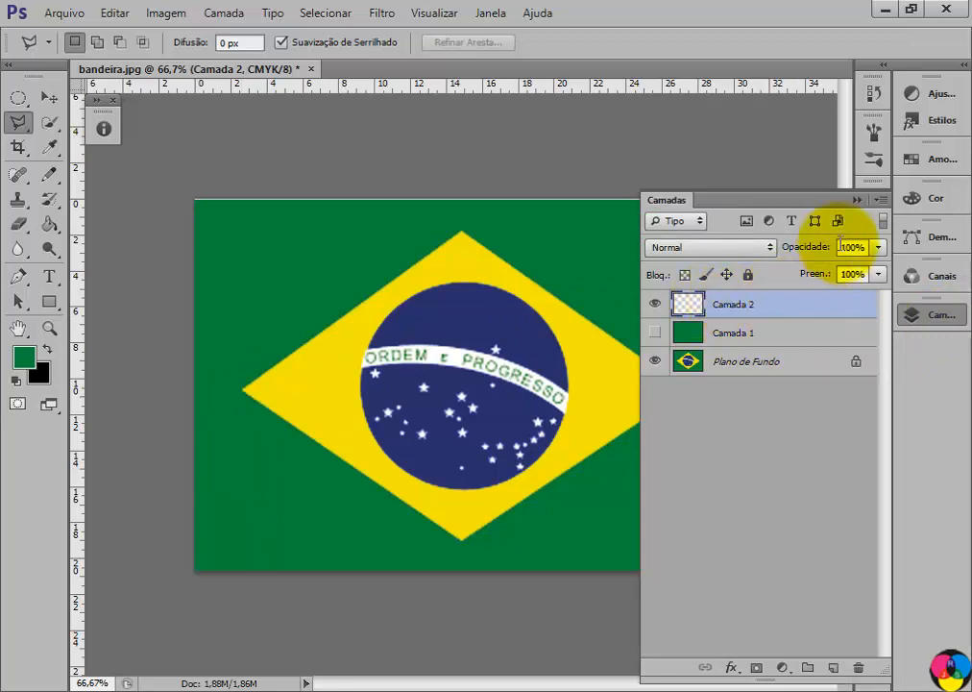
{"action": "left_click", "coordinate": [857, 201]}
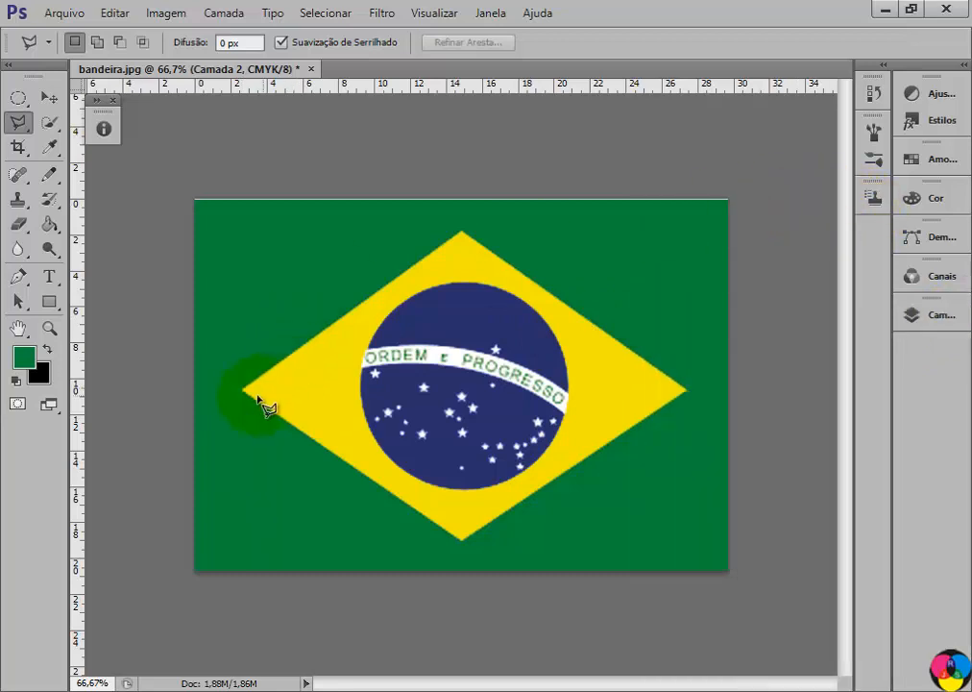
{"action": "left_click", "coordinate": [462, 232]}
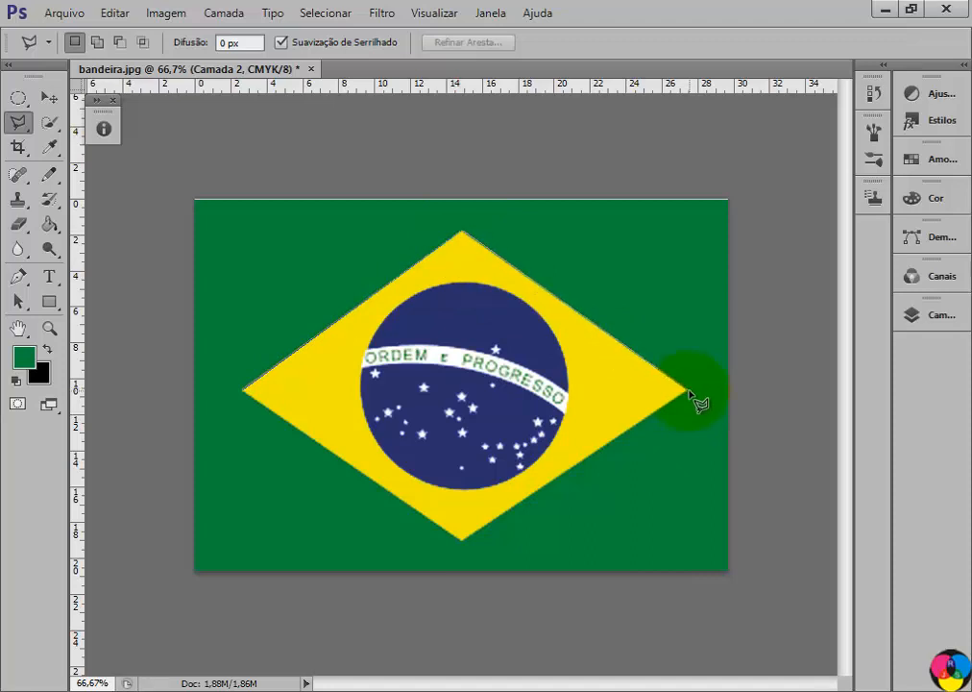
{"action": "left_click", "coordinate": [689, 392]}
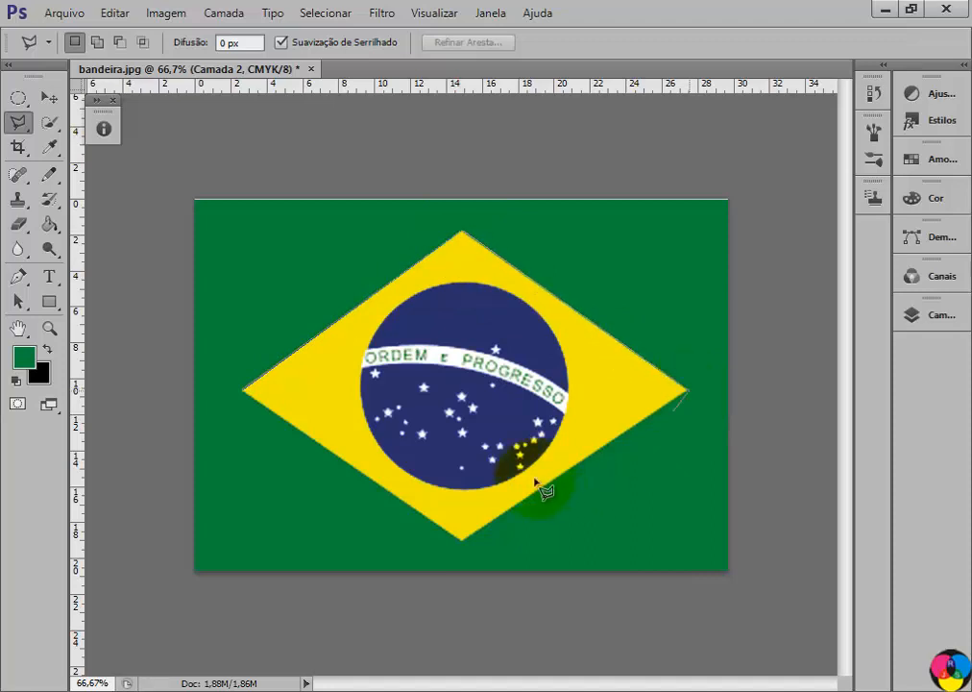
{"action": "left_click", "coordinate": [462, 540]}
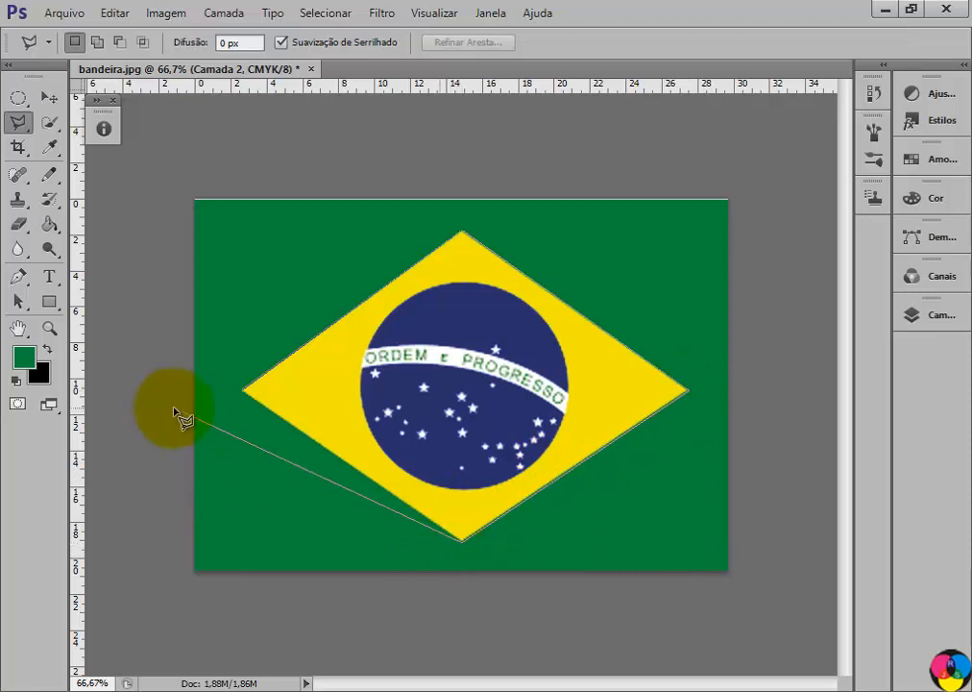
{"action": "left_click", "coordinate": [245, 393]}
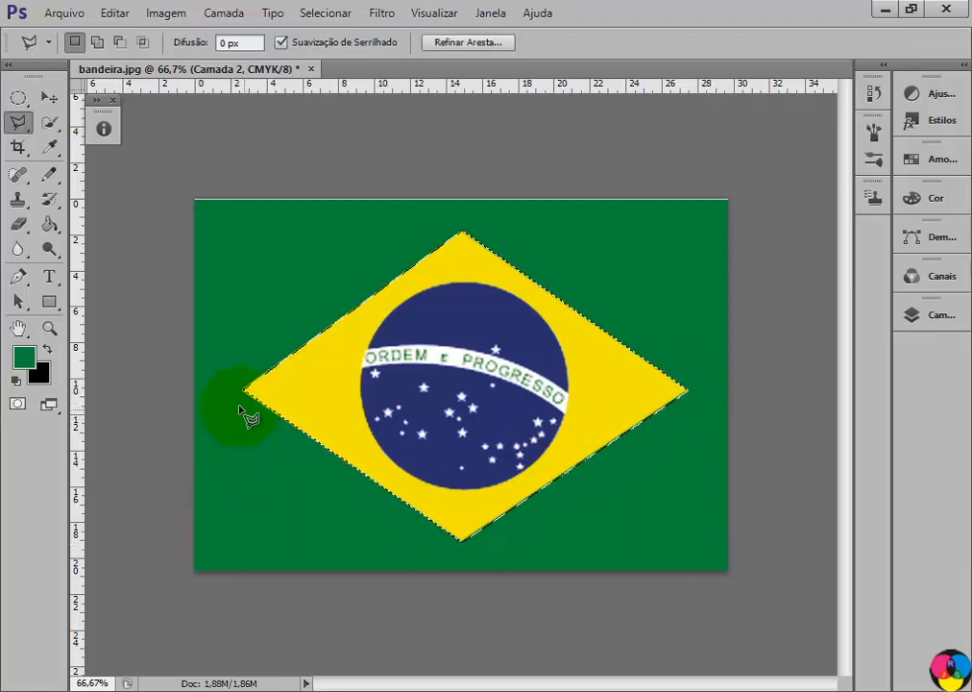
Step: Sample the flag's yellow as the foreground color and fill the diamond selection on Camada 2 with it
{"action": "left_click", "coordinate": [51, 149]}
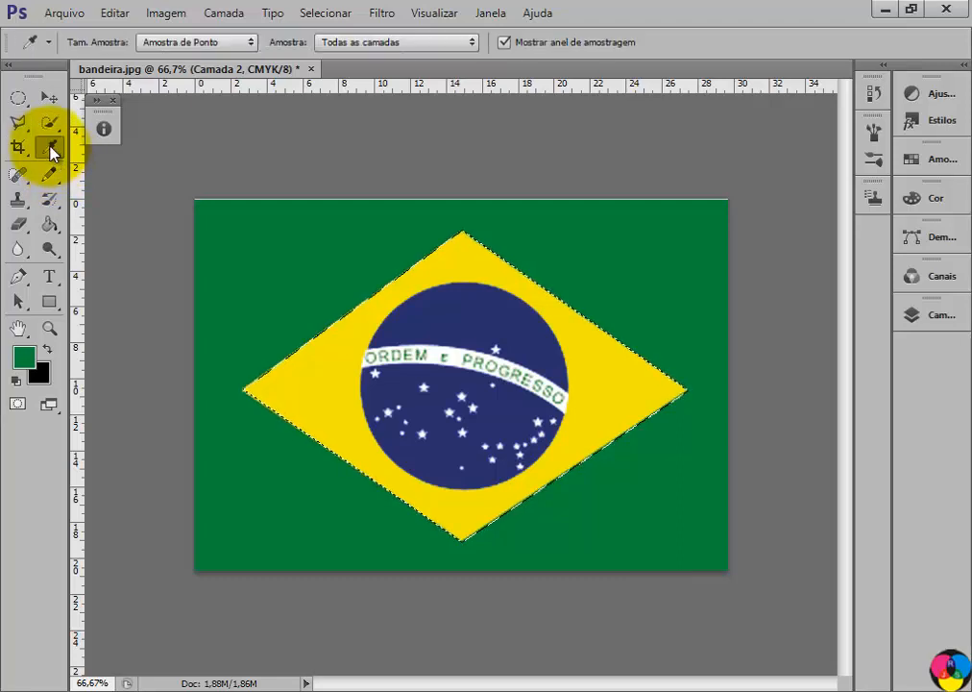
{"action": "left_click", "coordinate": [316, 379]}
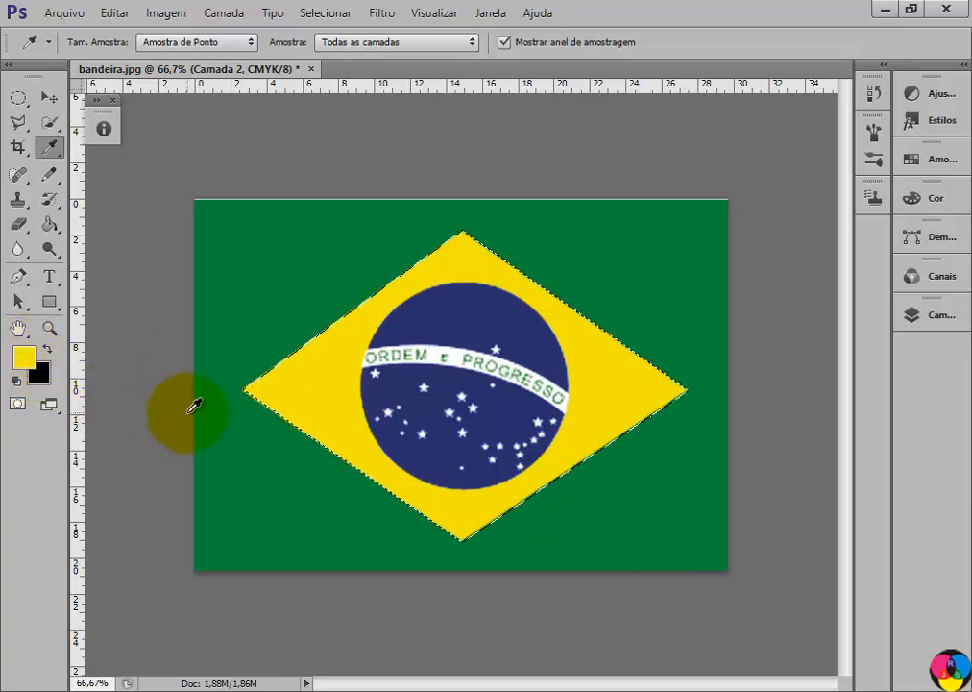
{"action": "left_click", "coordinate": [940, 317]}
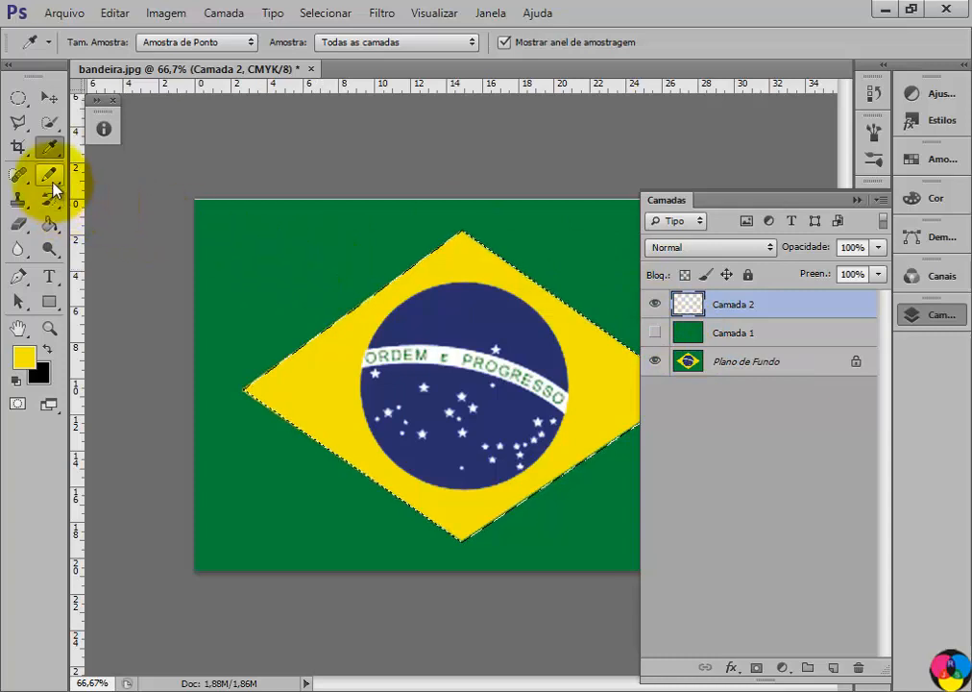
{"action": "left_click", "coordinate": [49, 223]}
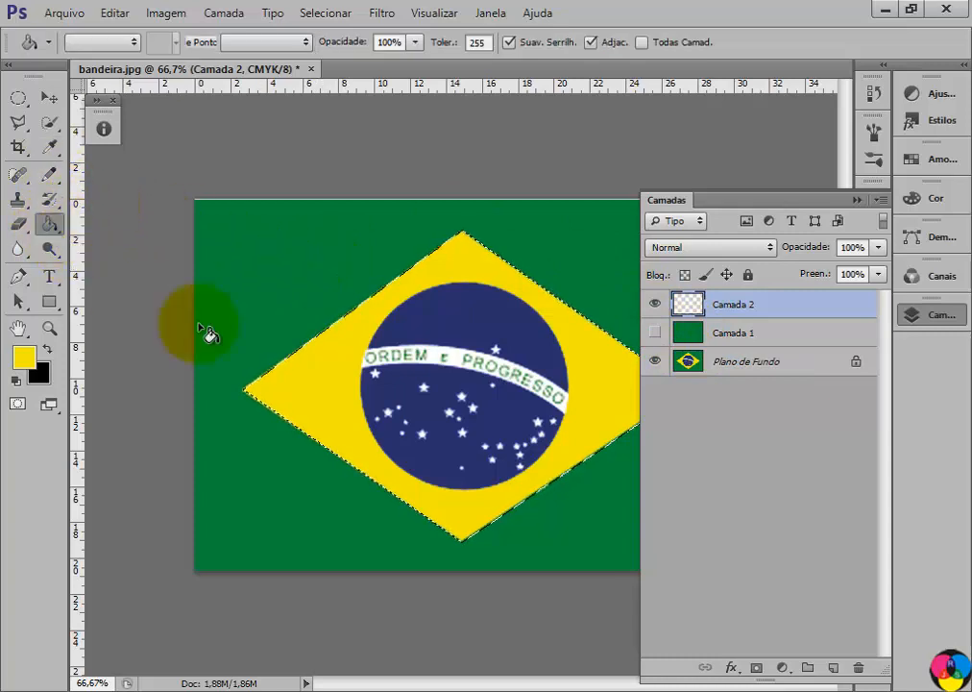
{"action": "left_click", "coordinate": [307, 380]}
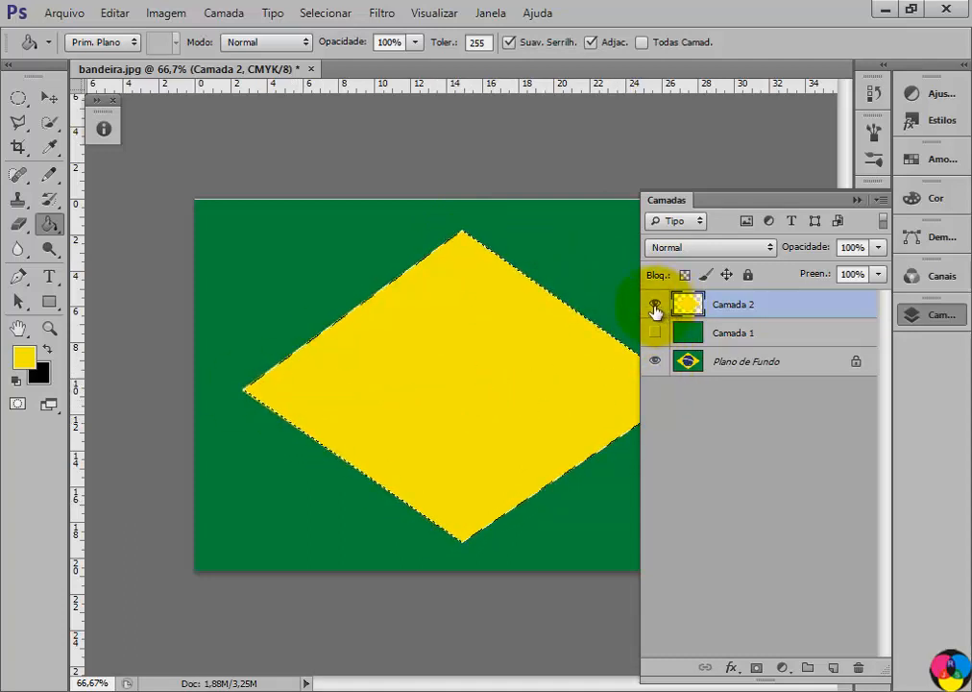
Step: With the diamond deselected, hide the yellow Camada 2 and add another empty layer above it
{"action": "left_click", "coordinate": [18, 100]}
{"action": "left_click", "coordinate": [19, 100]}
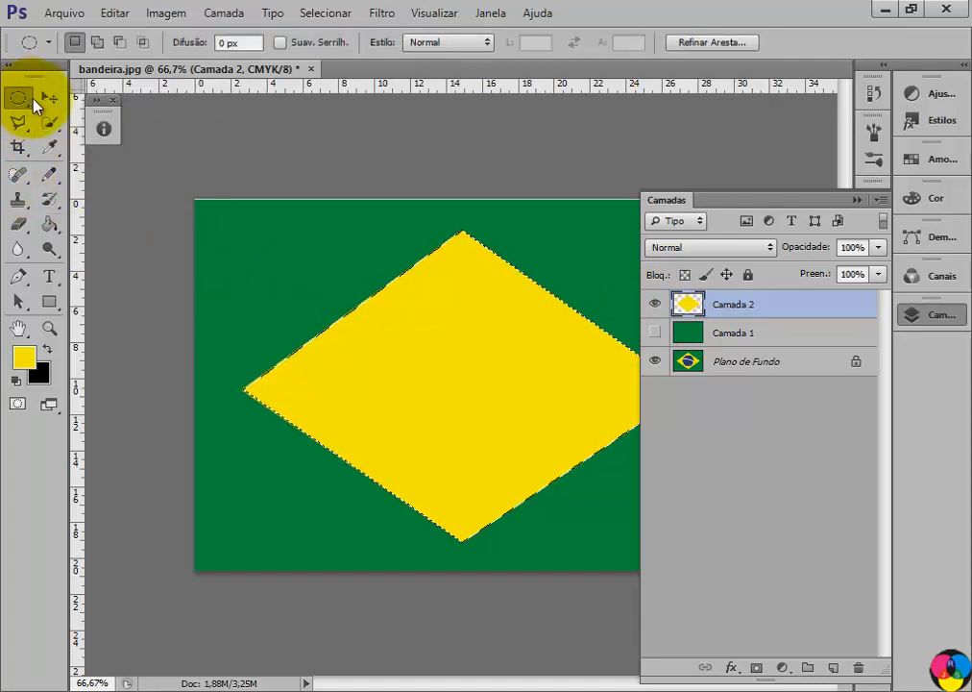
{"action": "left_click", "coordinate": [20, 97]}
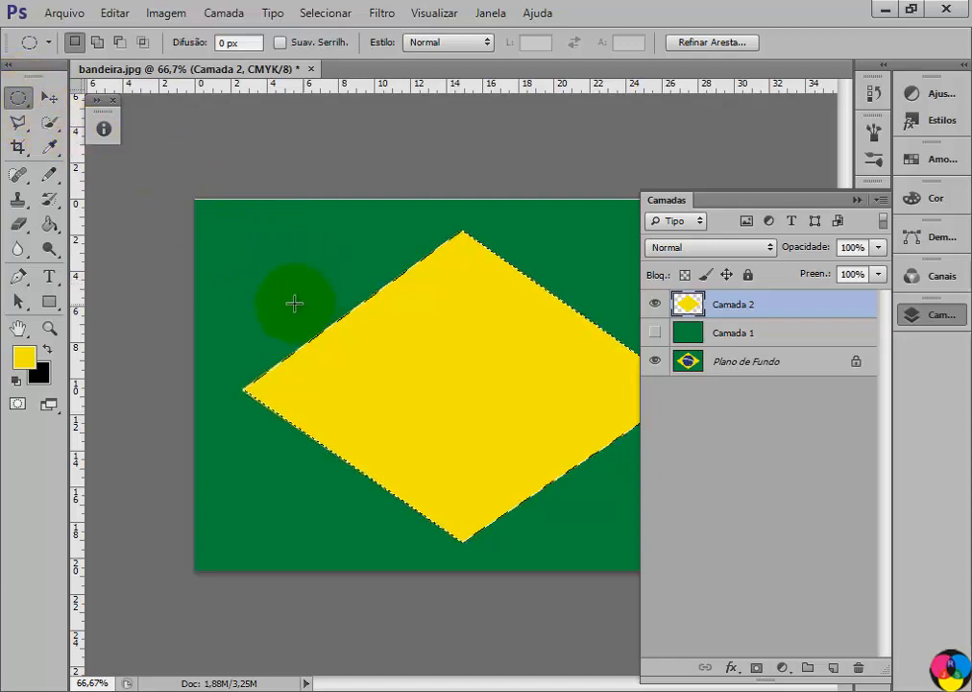
{"action": "left_click", "coordinate": [284, 372]}
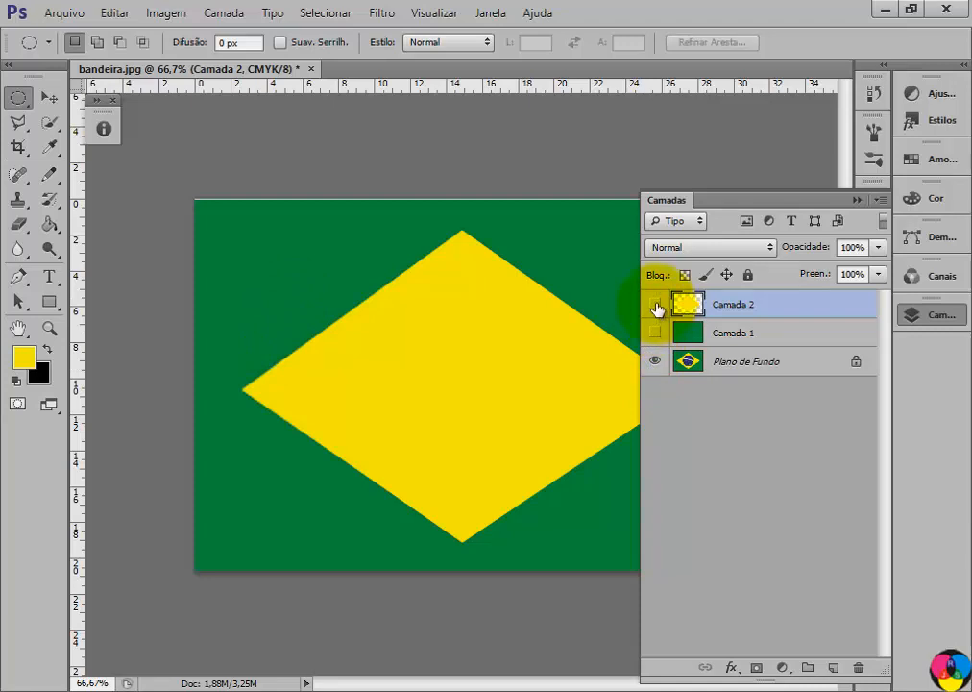
{"action": "left_click", "coordinate": [656, 307]}
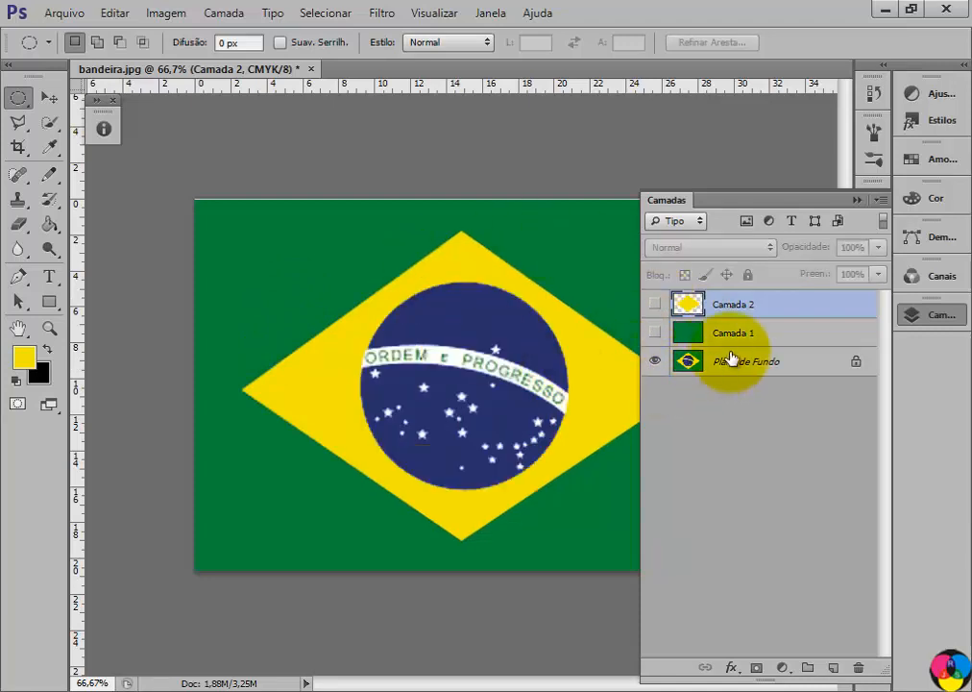
{"action": "left_click", "coordinate": [832, 667]}
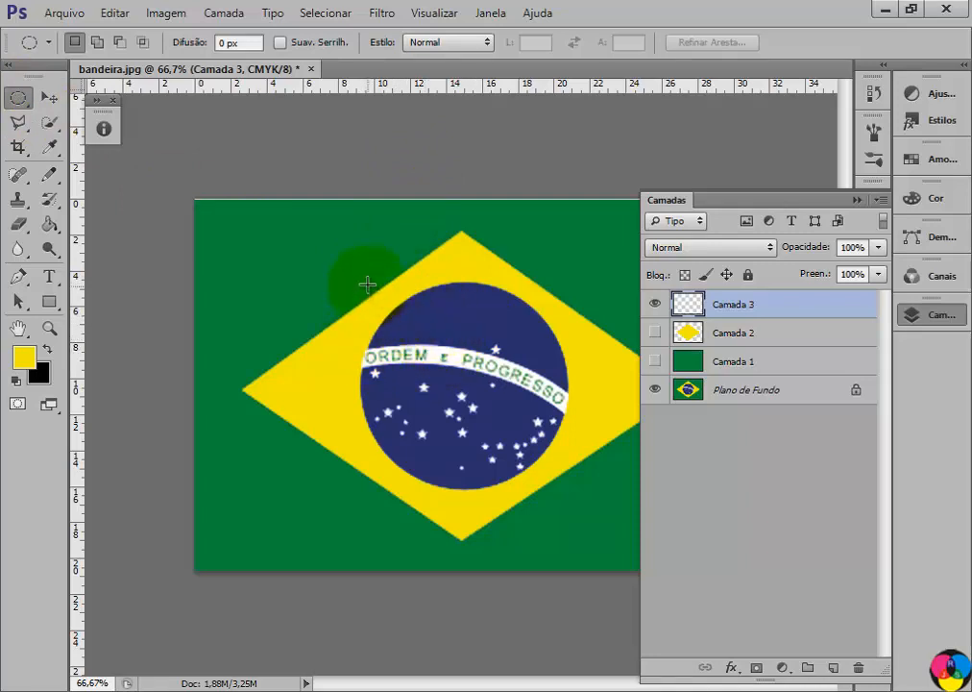
{"action": "left_click_drag", "start_coordinate": [367, 283], "coordinate": [567, 482]}
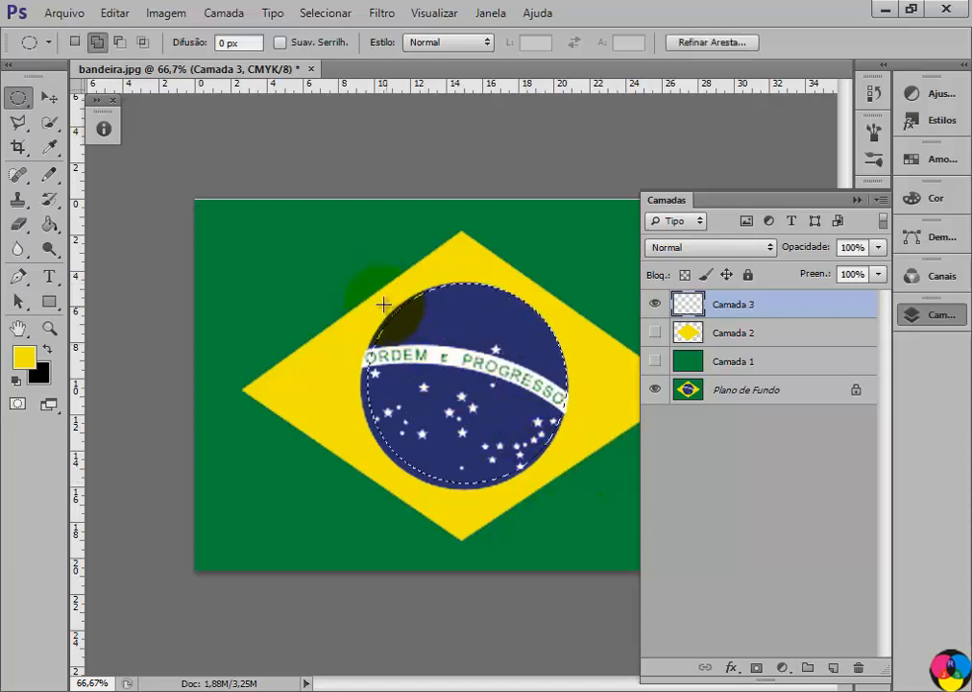
{"action": "left_click_drag", "start_coordinate": [358, 273], "coordinate": [570, 530]}
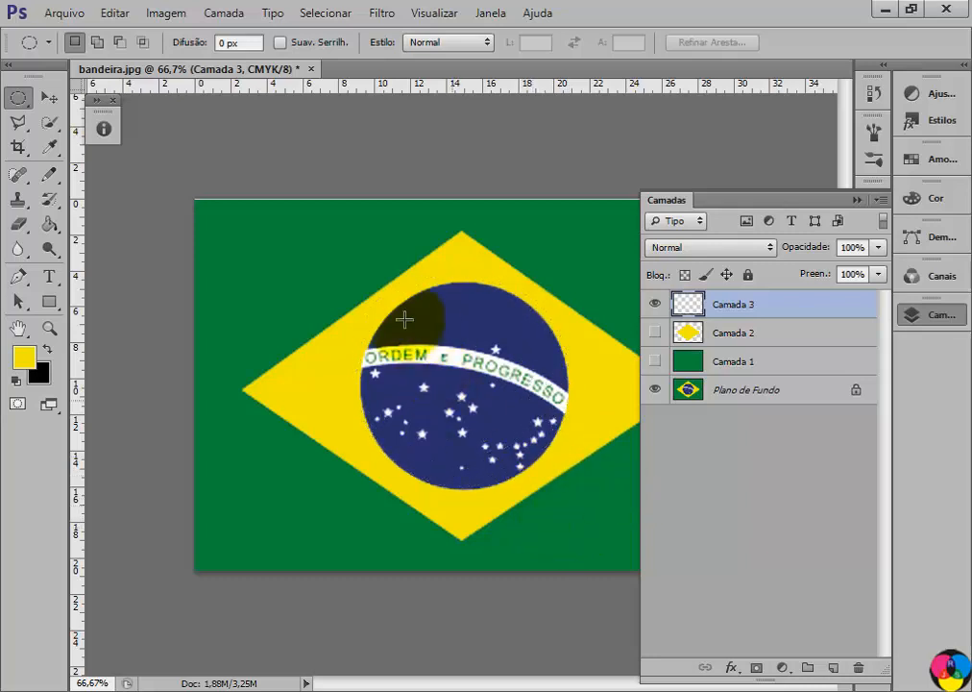
{"action": "left_click", "coordinate": [374, 273]}
{"action": "left_click_drag", "start_coordinate": [476, 419], "coordinate": [555, 590]}
{"action": "left_click_drag", "start_coordinate": [363, 292], "coordinate": [557, 533]}
{"action": "left_click", "coordinate": [481, 319]}
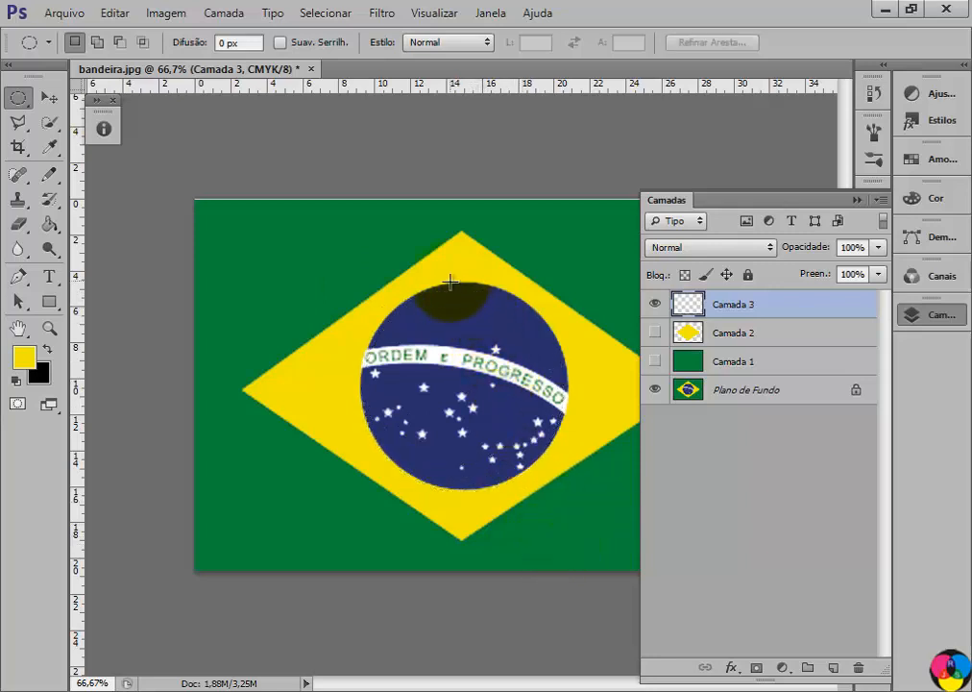
Step: Place guides along the blue circle's upper and left edges and draw a circular selection around it from their intersection
{"action": "left_click_drag", "start_coordinate": [79, 238], "coordinate": [402, 284]}
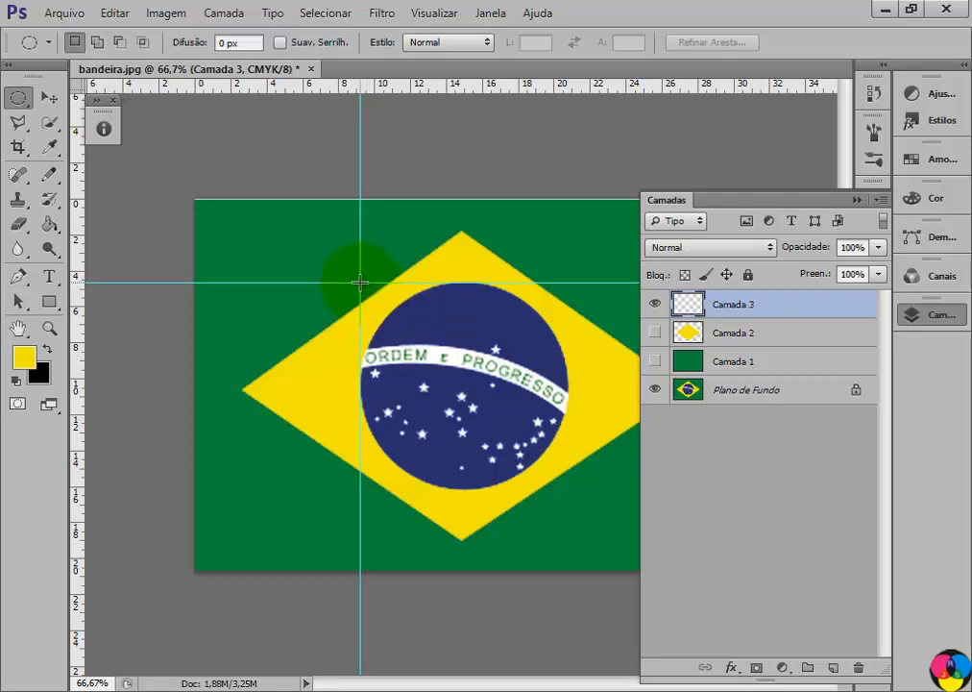
{"action": "left_click_drag", "start_coordinate": [360, 282], "coordinate": [565, 494]}
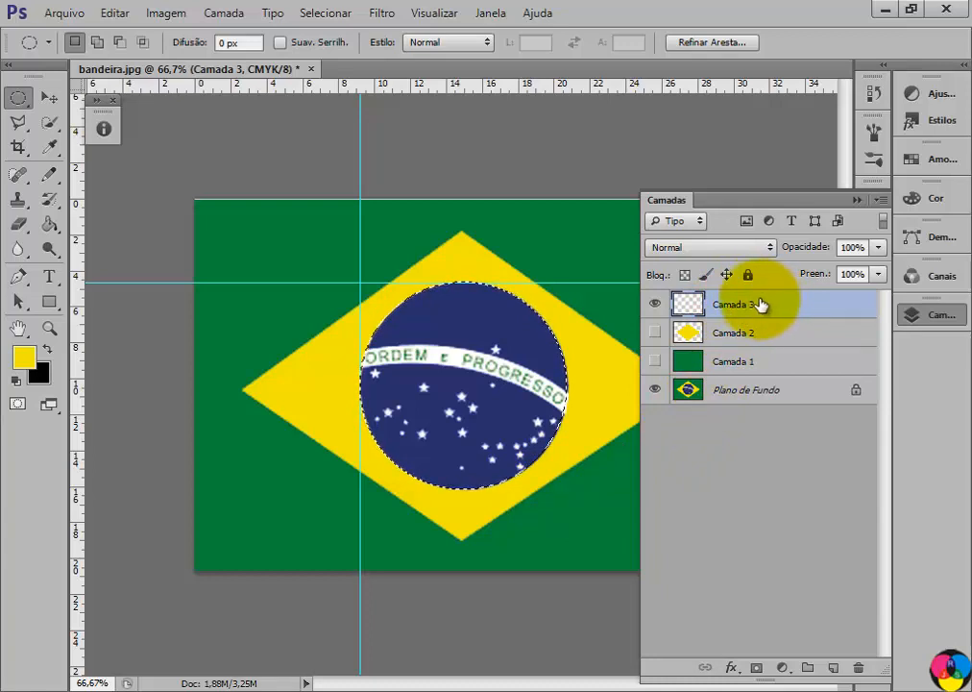
Step: Sample the flag's dark blue as the foreground color and fill the circular selection on Camada 3 with it
{"action": "left_click", "coordinate": [51, 146]}
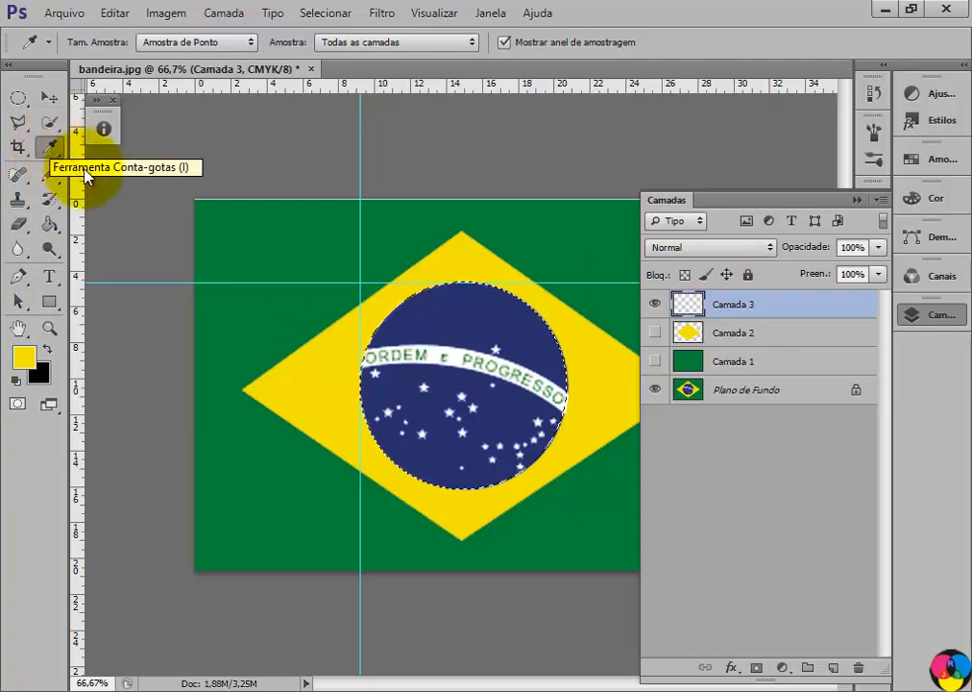
{"action": "left_click", "coordinate": [441, 308]}
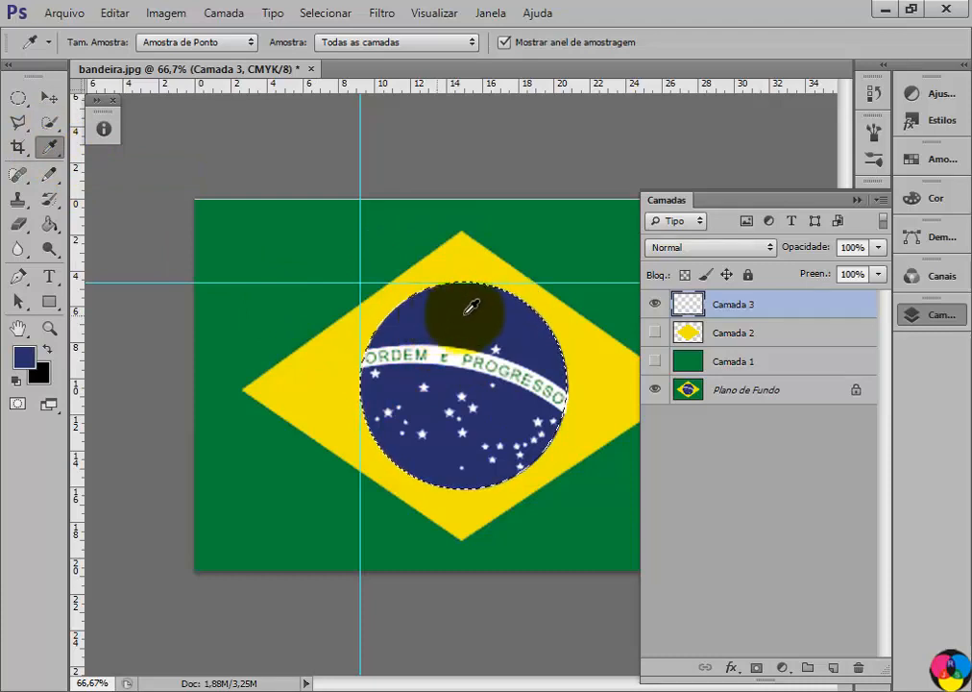
{"action": "left_click_drag", "start_coordinate": [523, 342], "coordinate": [528, 275]}
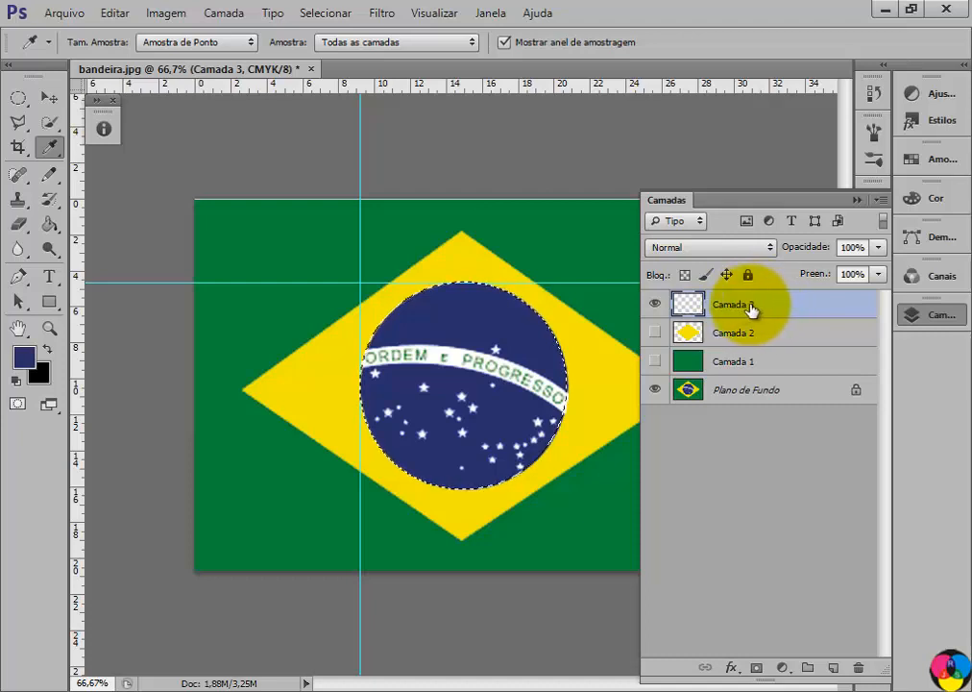
{"action": "left_click_drag", "start_coordinate": [751, 307], "coordinate": [559, 308]}
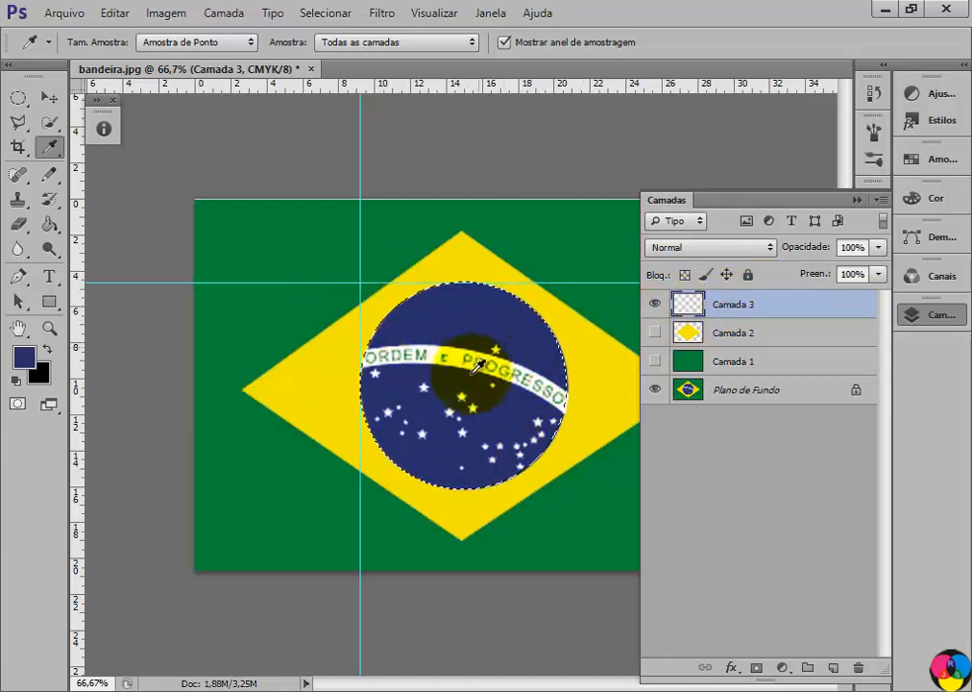
{"action": "left_click_drag", "start_coordinate": [432, 280], "coordinate": [489, 203]}
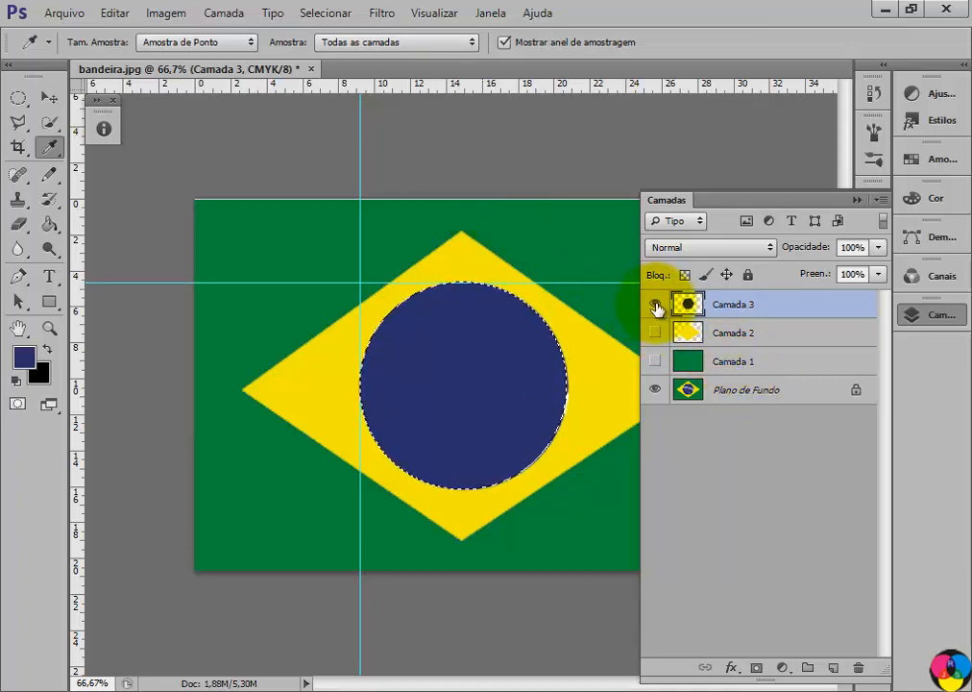
Step: Hide the blue Camada 3 and deselect the circle
{"action": "left_click", "coordinate": [656, 305]}
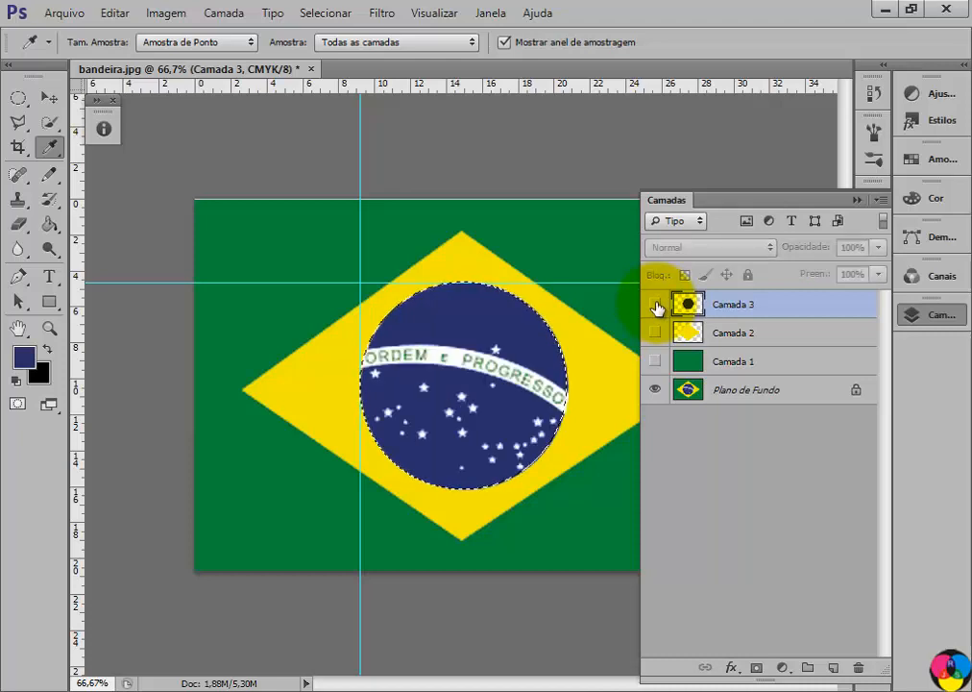
{"action": "left_click", "coordinate": [18, 98]}
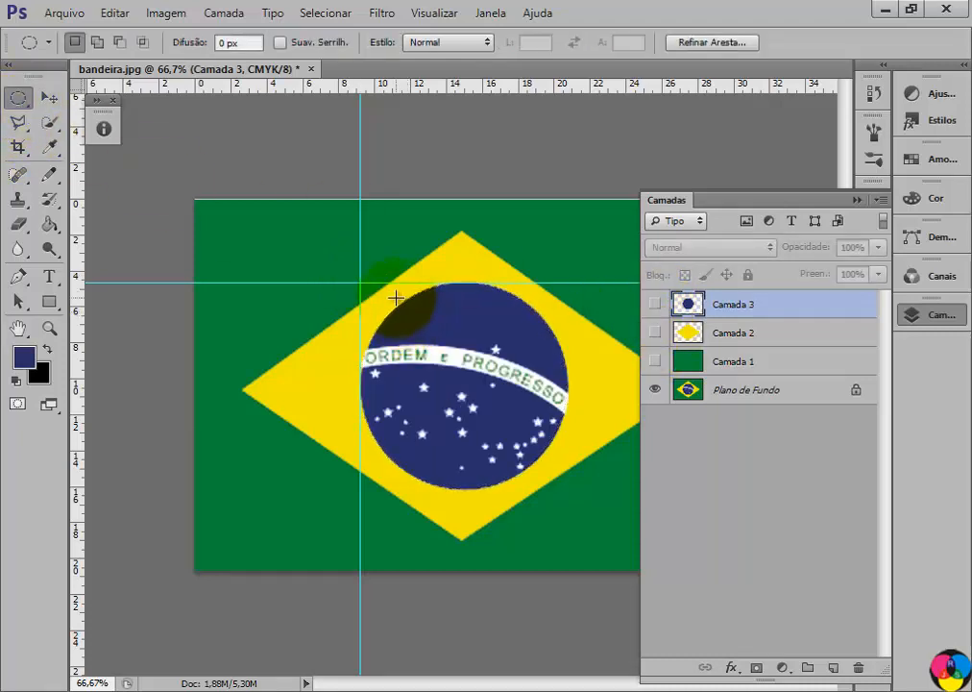
{"action": "left_click", "coordinate": [497, 354]}
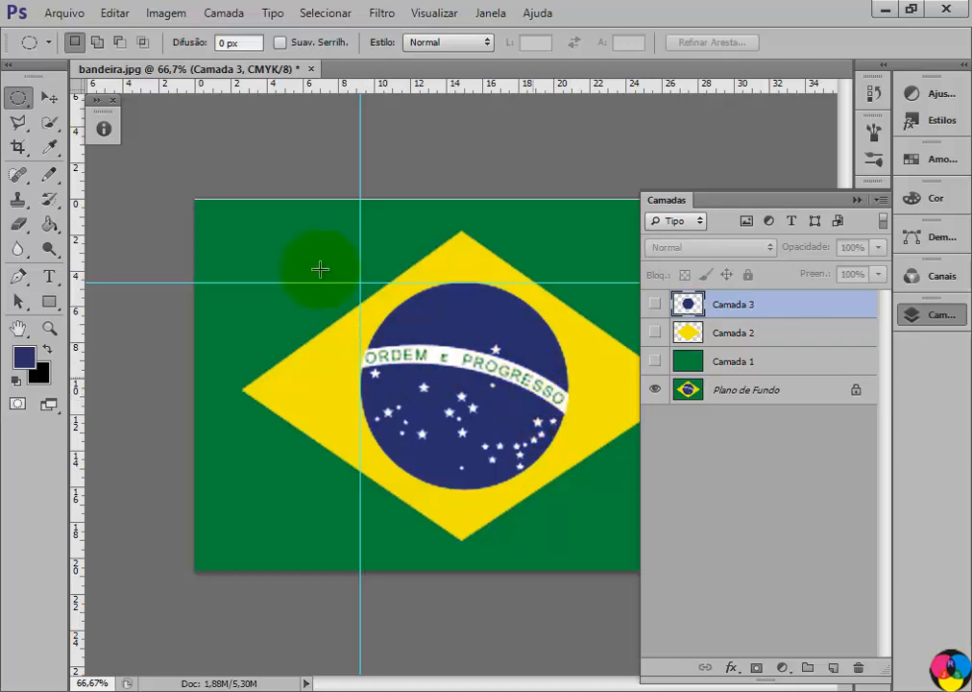
{"action": "left_click", "coordinate": [48, 123]}
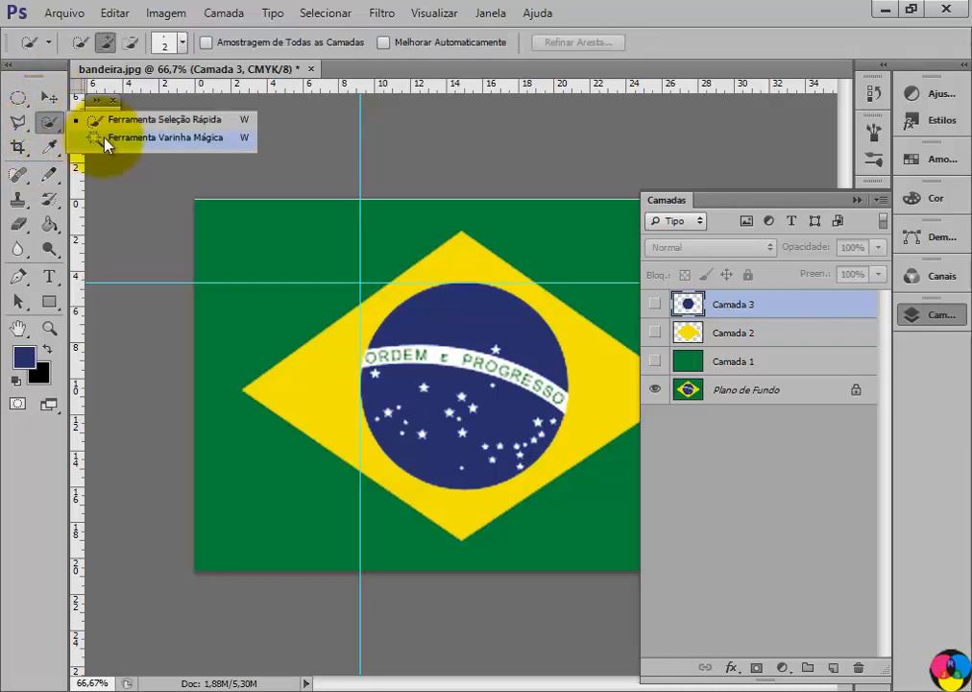
{"action": "left_click", "coordinate": [144, 138]}
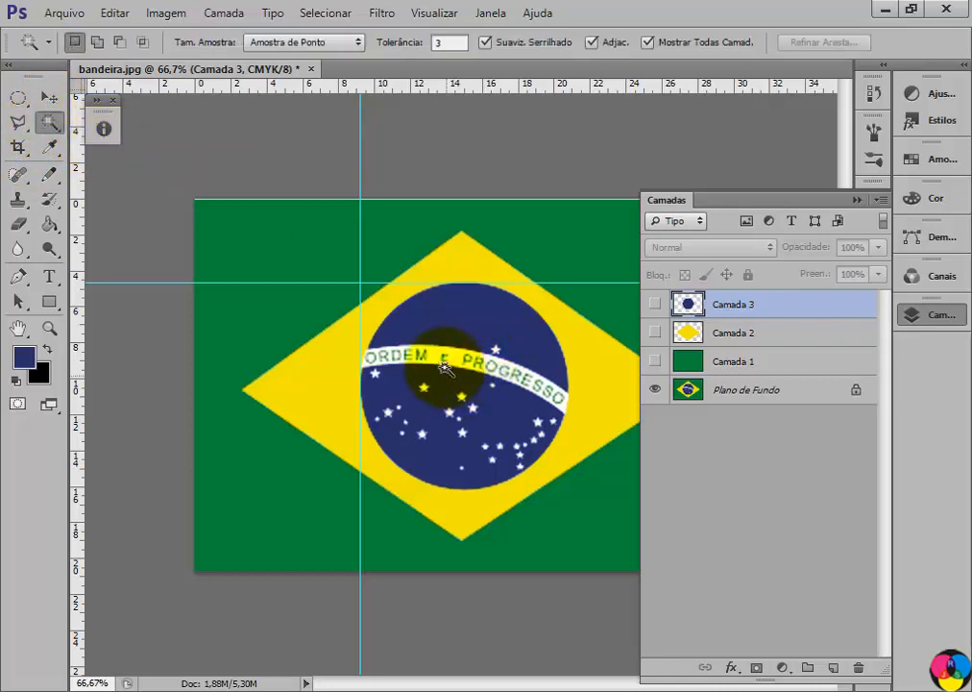
{"action": "left_click", "coordinate": [428, 369]}
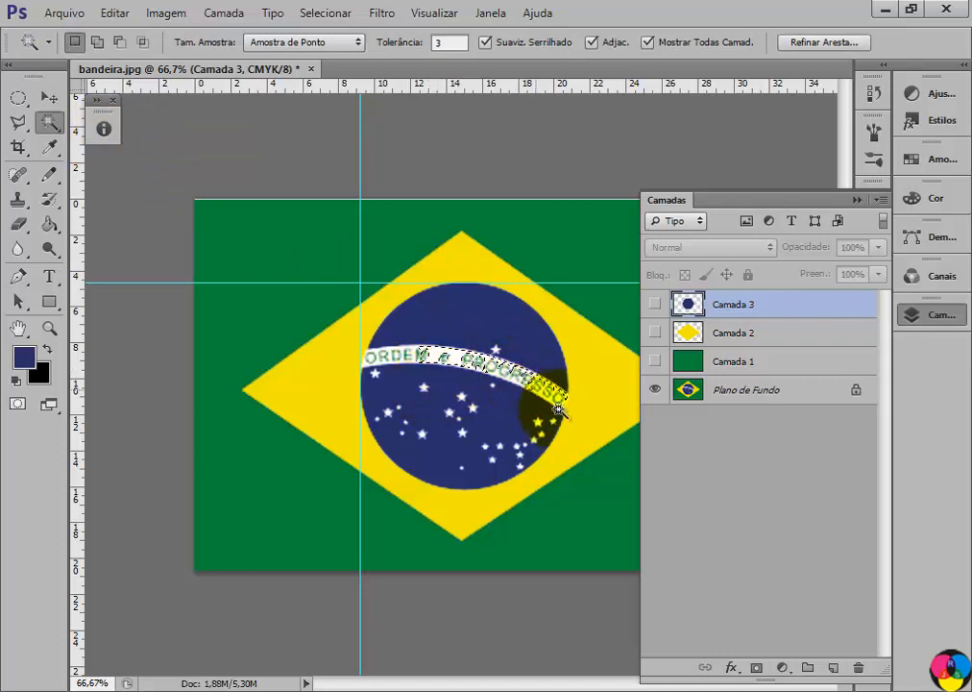
{"action": "key", "text": "ctrl+d"}
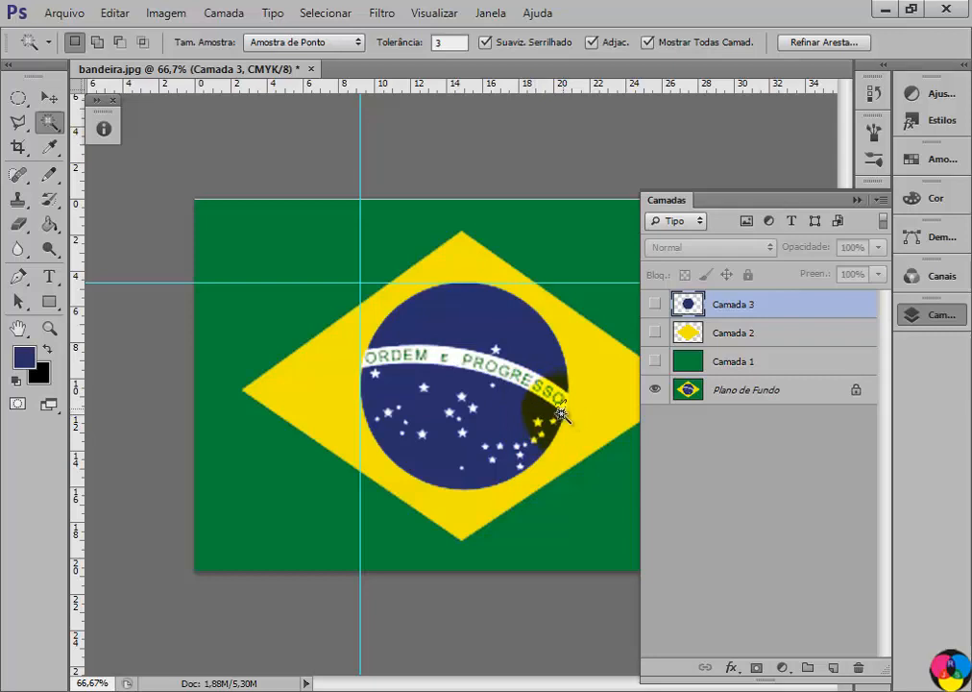
Step: Try selecting the white motto band with the Magic Wand and Quick Selection tools, clearing each selection
{"action": "left_click", "coordinate": [395, 352]}
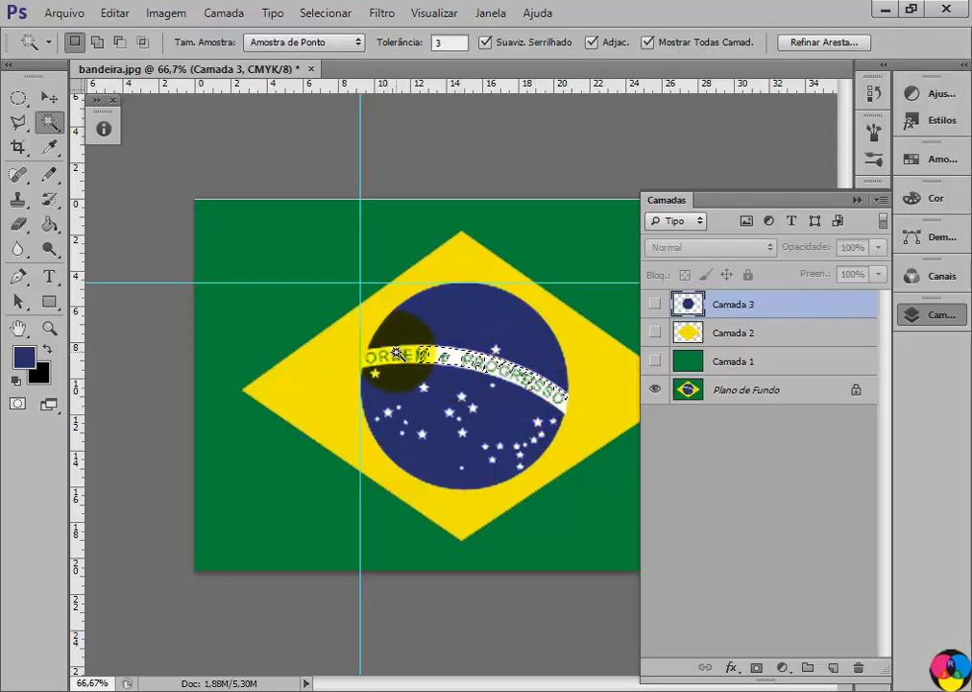
{"action": "key", "text": "ctrl+d"}
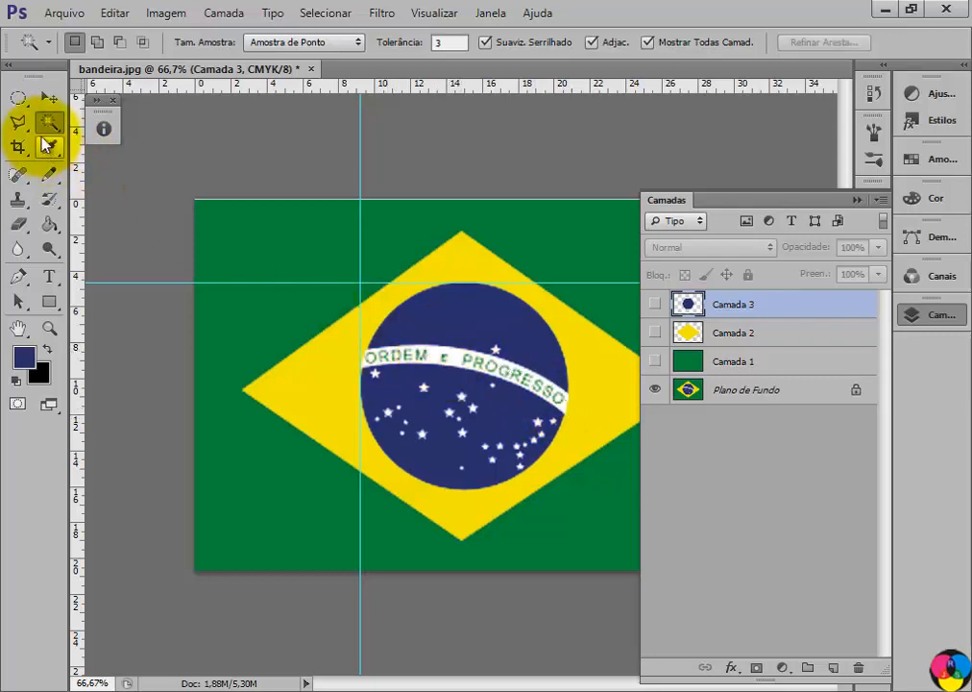
{"action": "left_click_drag", "start_coordinate": [48, 123], "coordinate": [100, 136]}
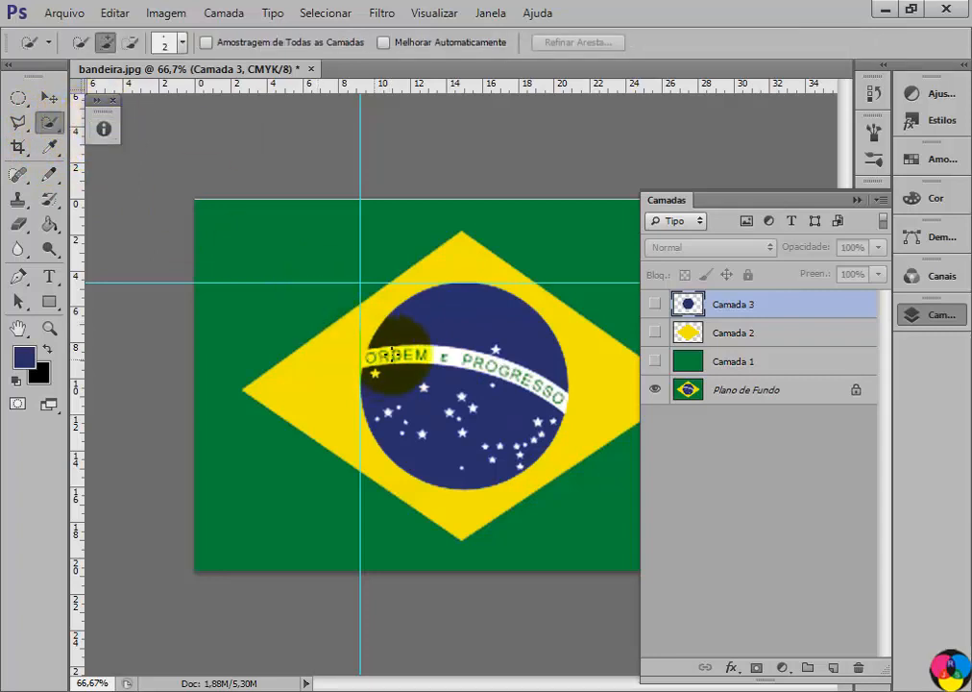
{"action": "left_click_drag", "start_coordinate": [401, 314], "coordinate": [429, 365]}
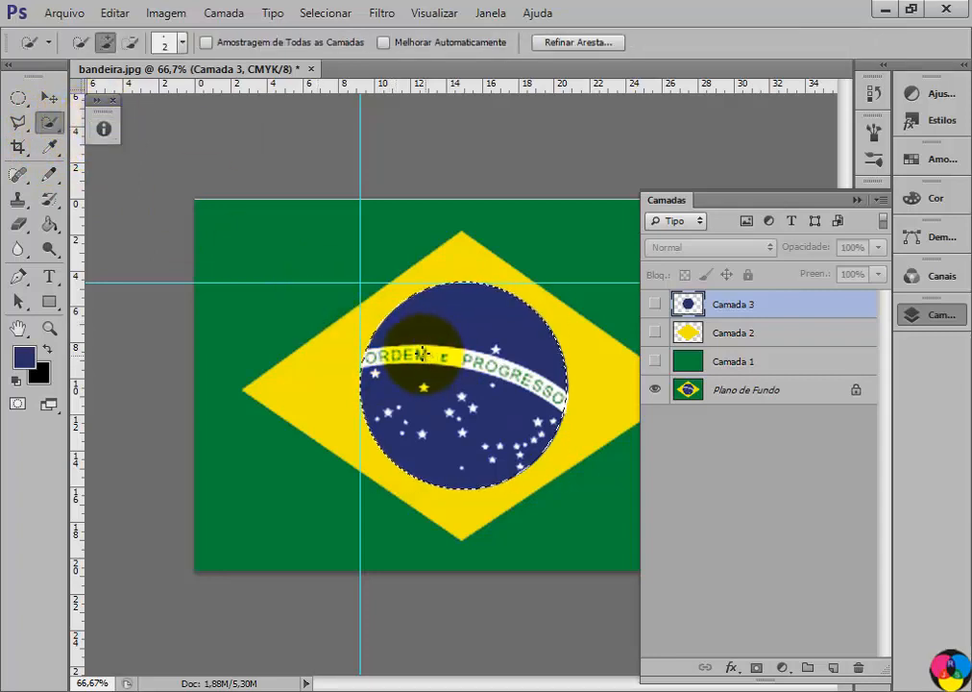
{"action": "left_click", "coordinate": [17, 123]}
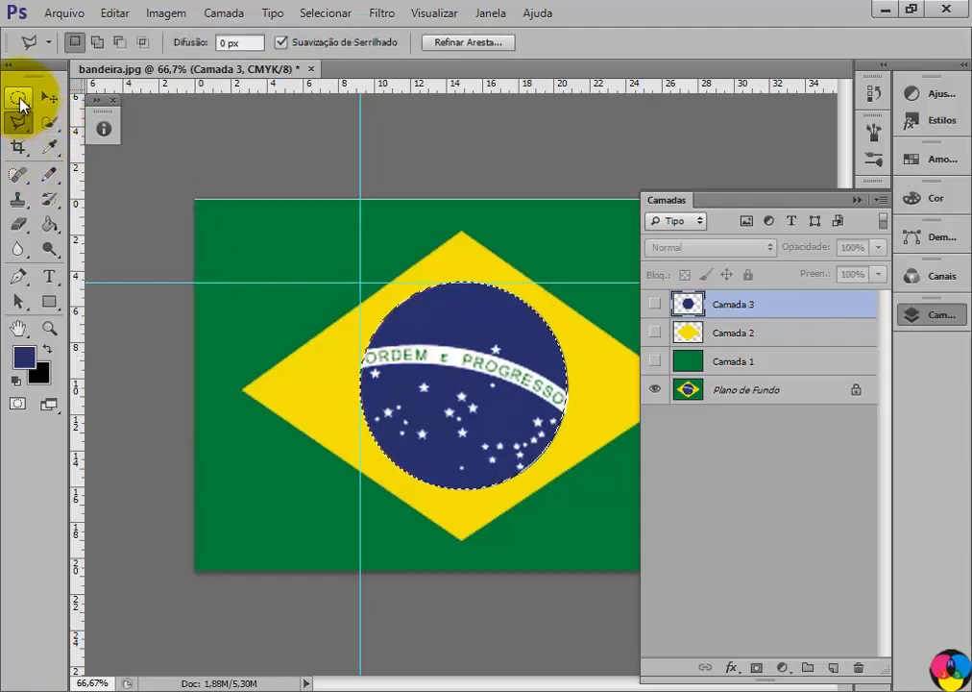
{"action": "left_click", "coordinate": [19, 98]}
{"action": "left_click", "coordinate": [380, 344]}
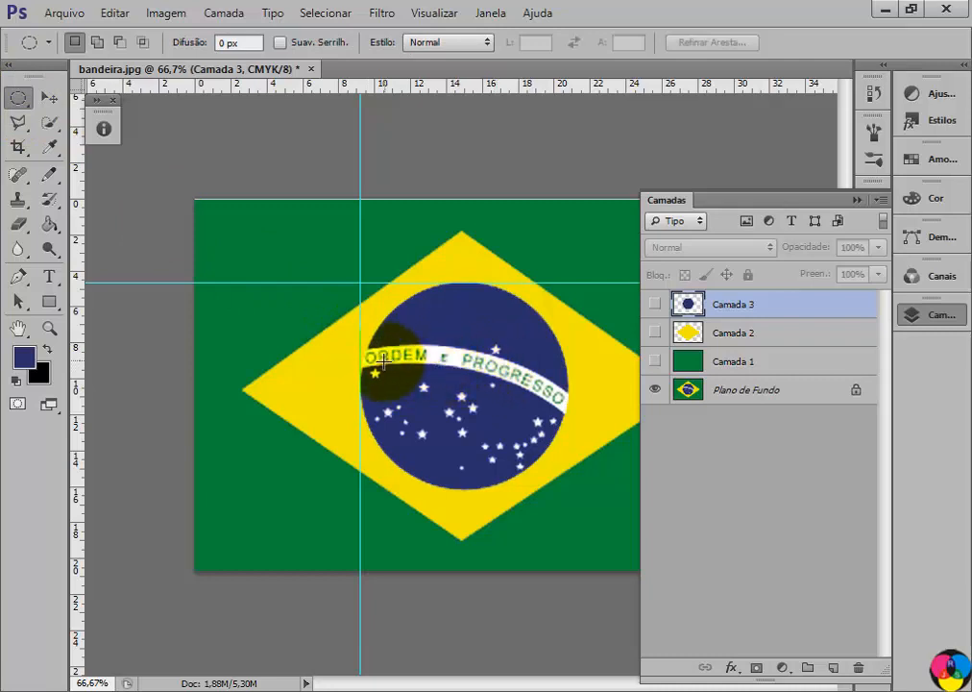
Step: Add an empty layer above Camada 3 and trace the white band's upper curve and short right end on it with the Pen tool
{"action": "left_click", "coordinate": [756, 307]}
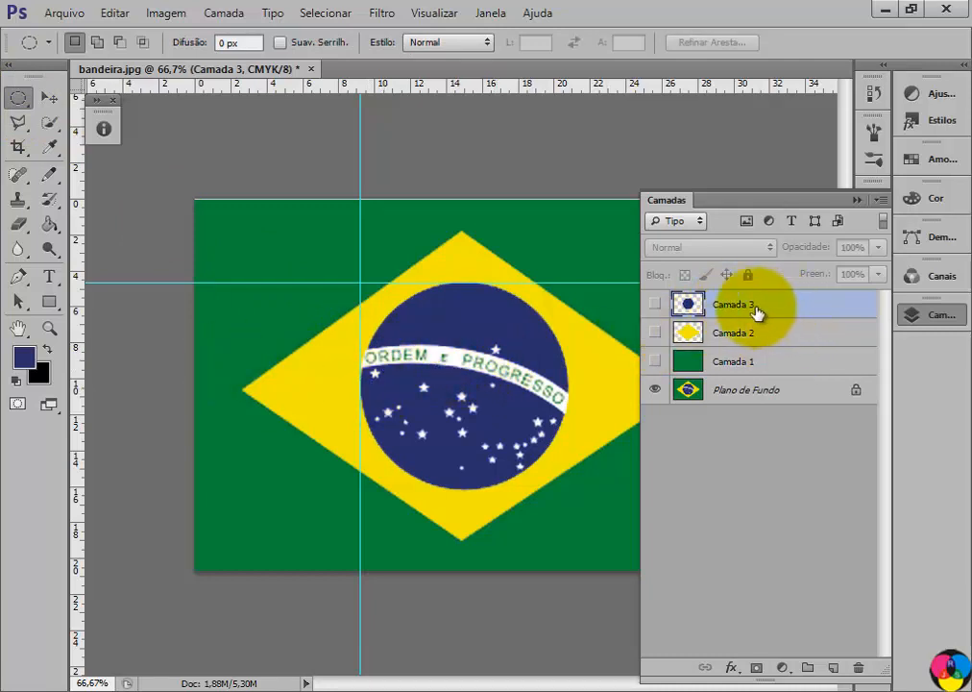
{"action": "left_click", "coordinate": [833, 670]}
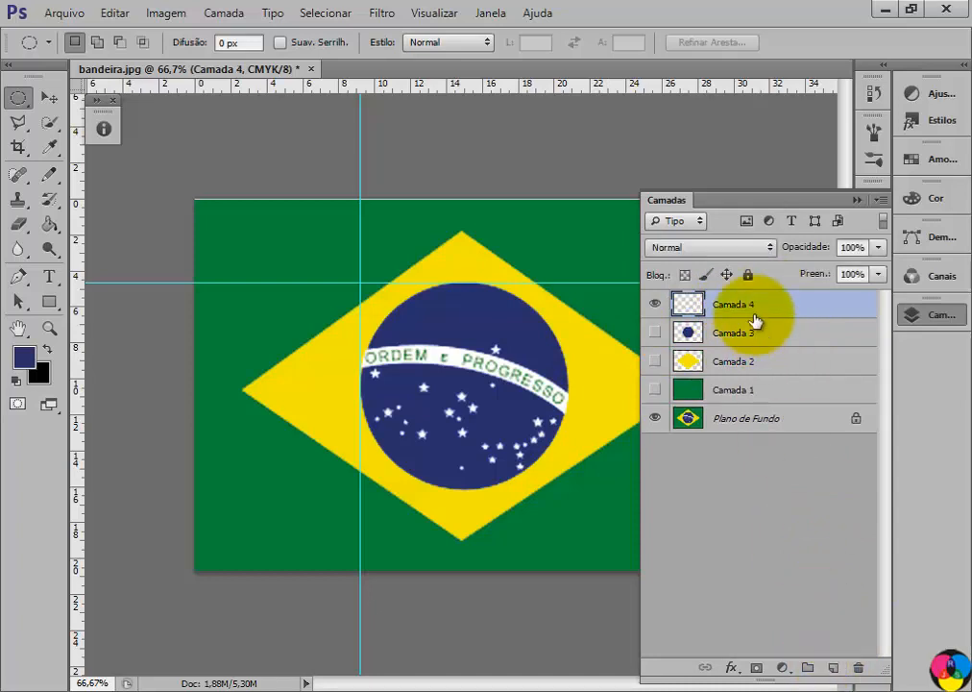
{"action": "left_click", "coordinate": [18, 281]}
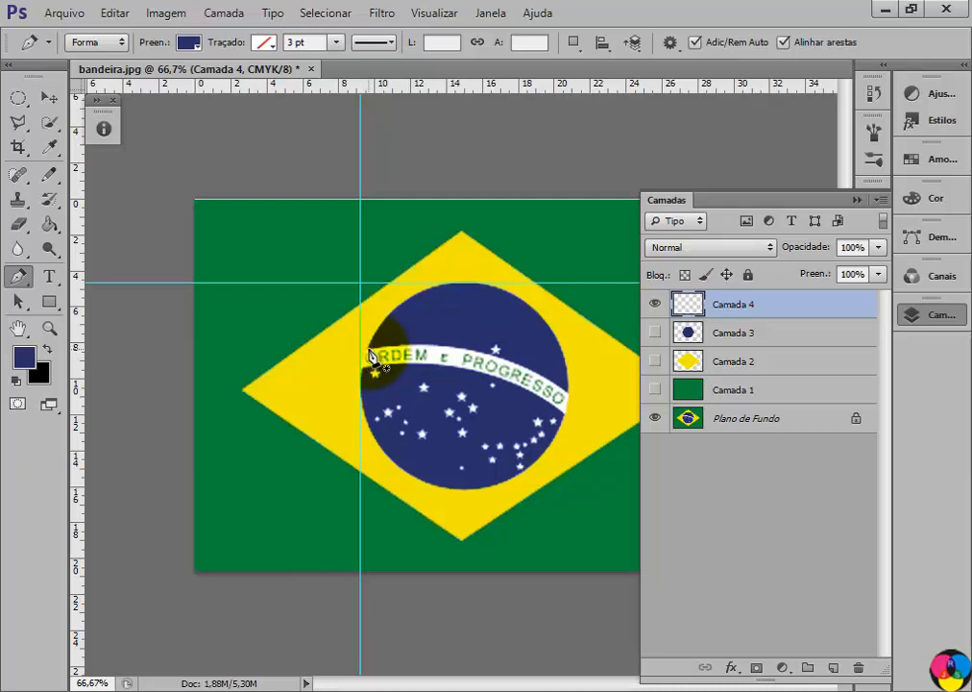
{"action": "left_click", "coordinate": [370, 350]}
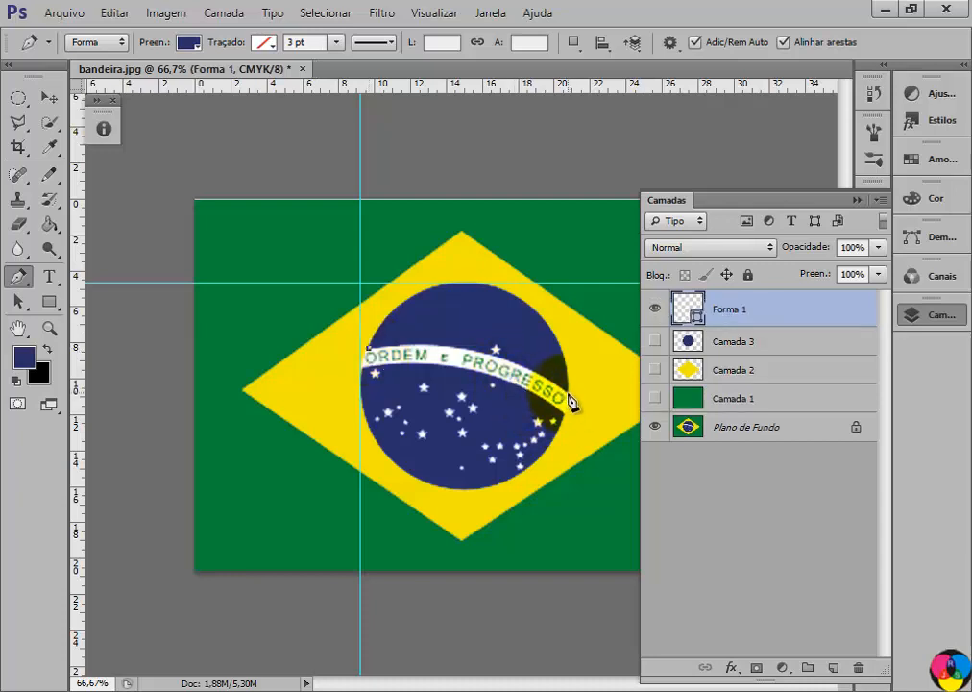
{"action": "left_click_drag", "start_coordinate": [568, 392], "coordinate": [645, 463]}
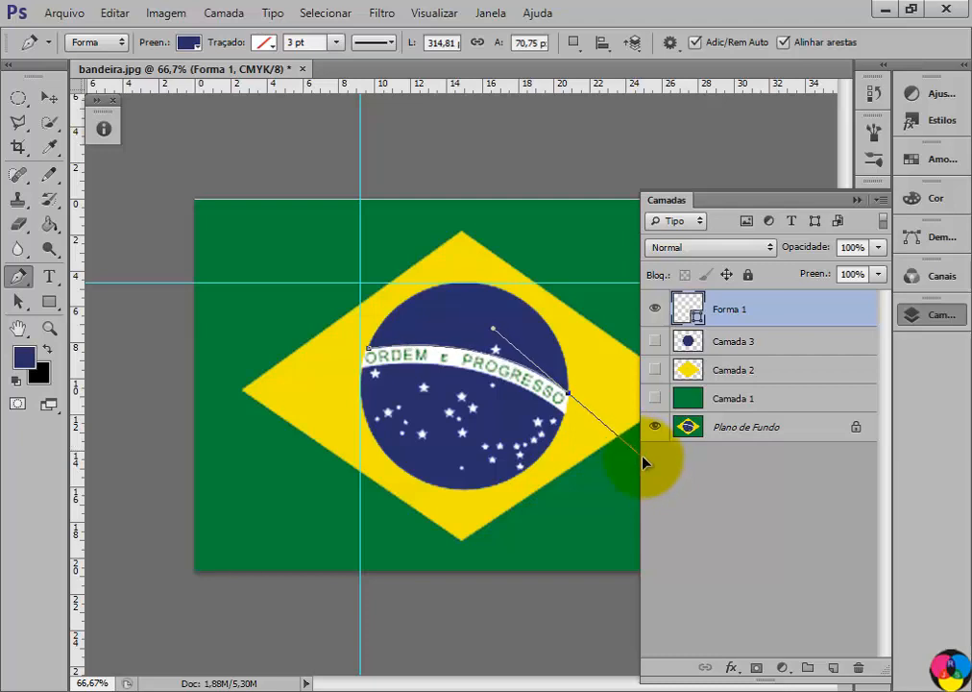
{"action": "left_click_drag", "start_coordinate": [644, 463], "coordinate": [560, 420]}
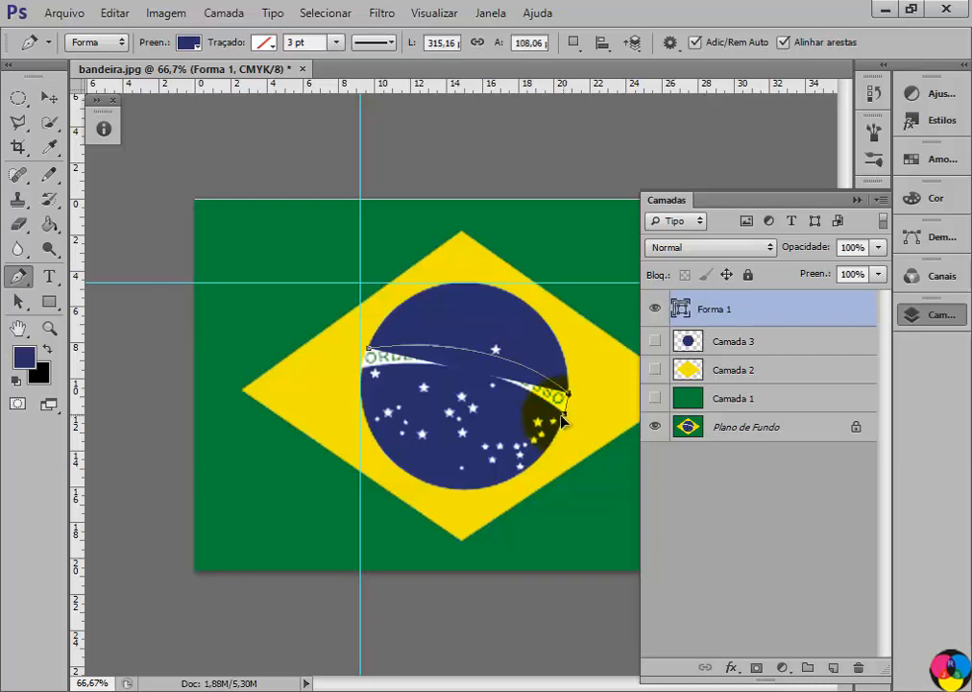
{"action": "left_click_drag", "start_coordinate": [555, 428], "coordinate": [568, 395]}
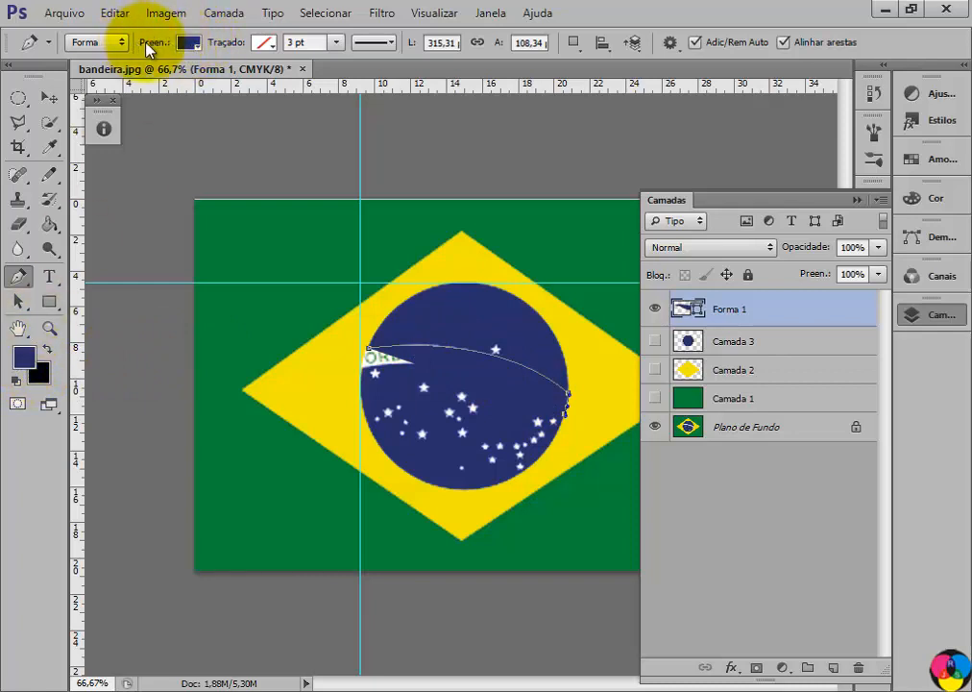
Step: Set the band shape's fill to none and finish its outline along the band's lower curve and left end
{"action": "left_click", "coordinate": [196, 45]}
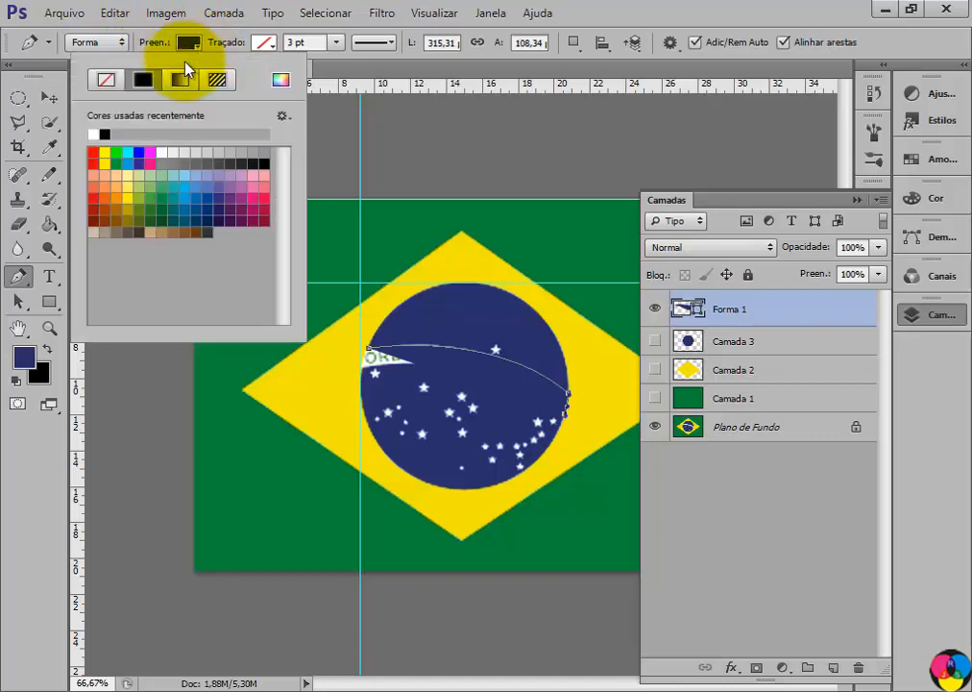
{"action": "left_click", "coordinate": [106, 80]}
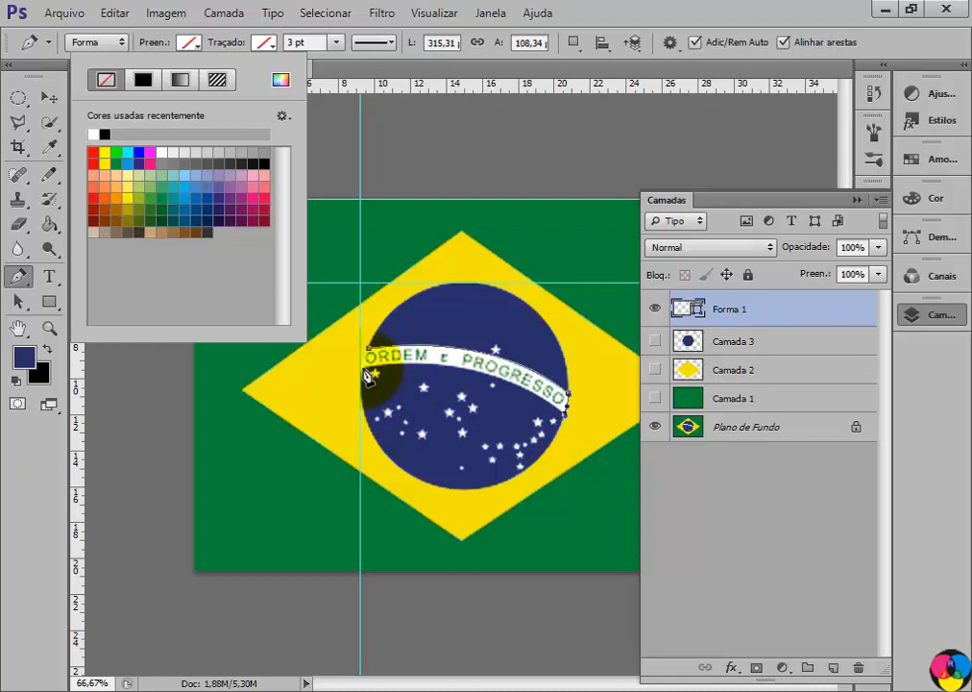
{"action": "left_click_drag", "start_coordinate": [365, 372], "coordinate": [354, 398]}
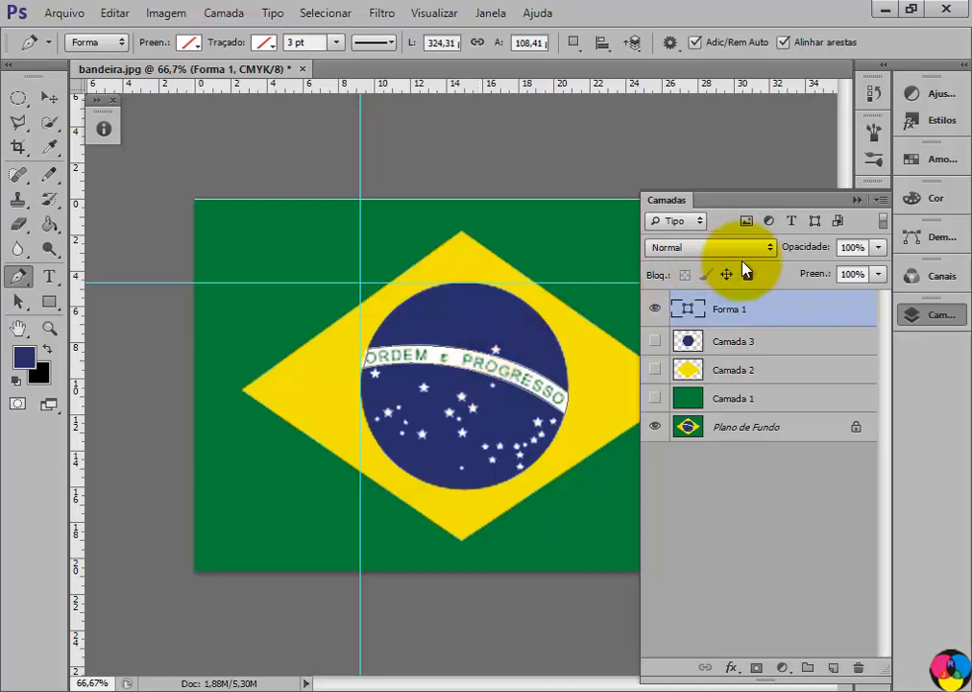
Step: Give the closed band shape on Forma 1 a solid dark blue fill and hide that layer
{"action": "left_click", "coordinate": [721, 312]}
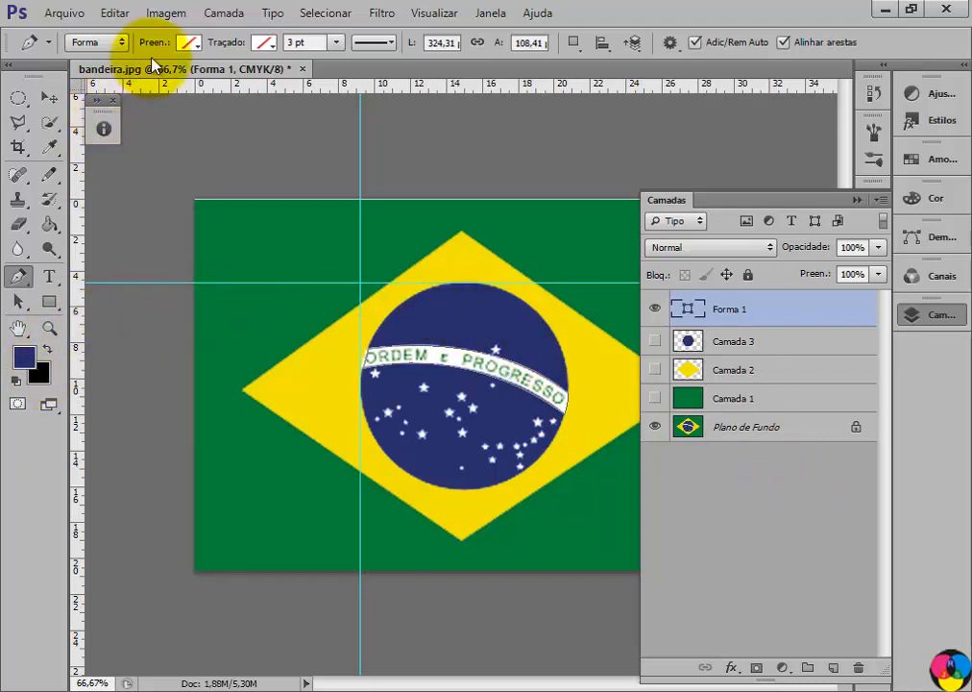
{"action": "left_click", "coordinate": [199, 46]}
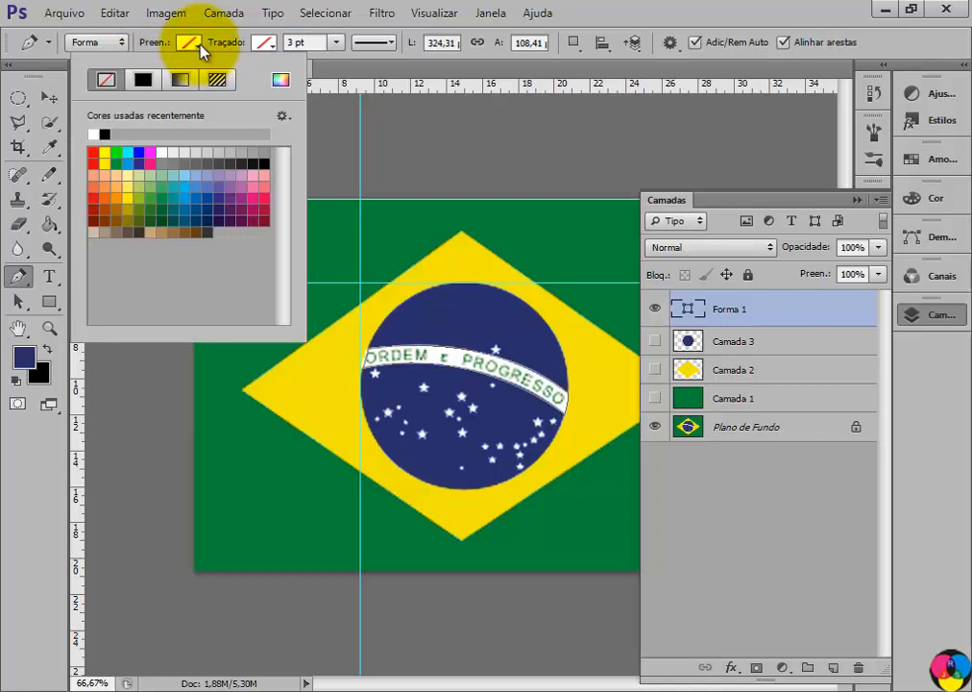
{"action": "left_click", "coordinate": [147, 83]}
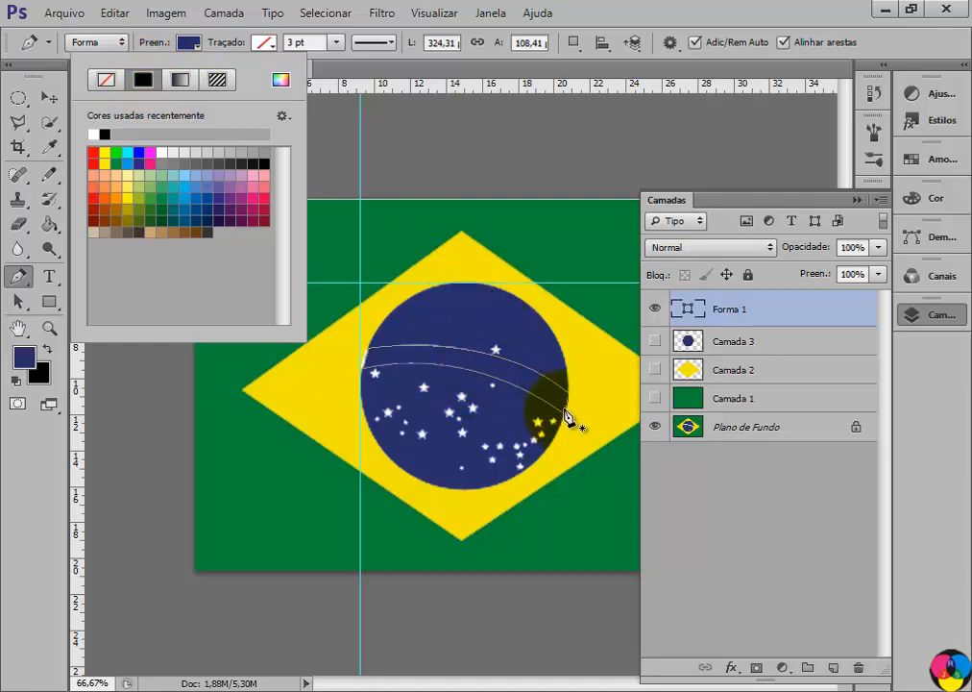
{"action": "left_click", "coordinate": [19, 101]}
{"action": "left_click", "coordinate": [20, 101]}
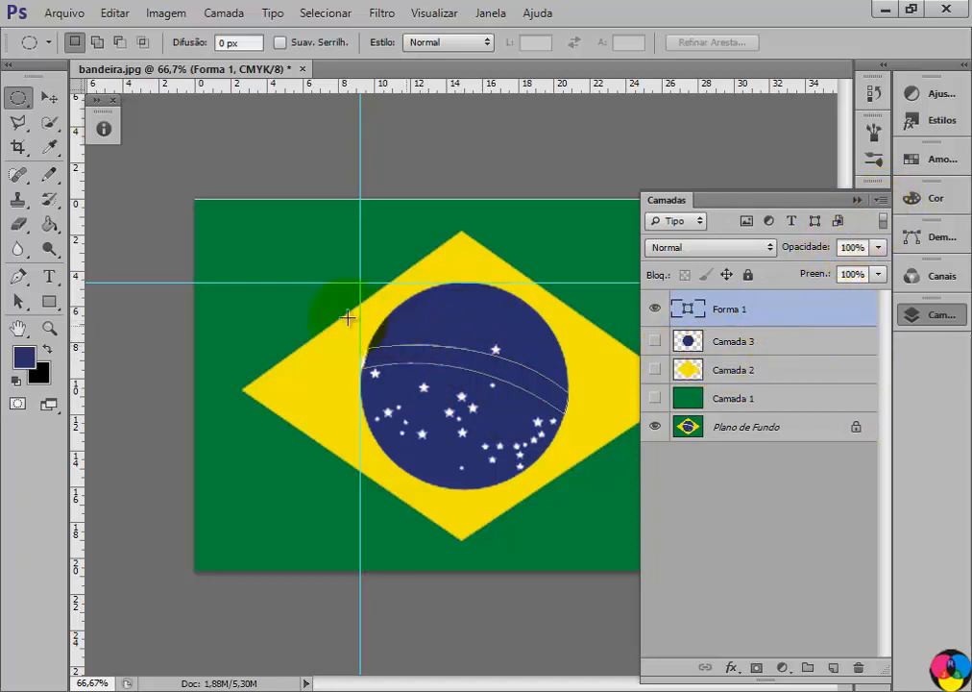
{"action": "left_click", "coordinate": [654, 311]}
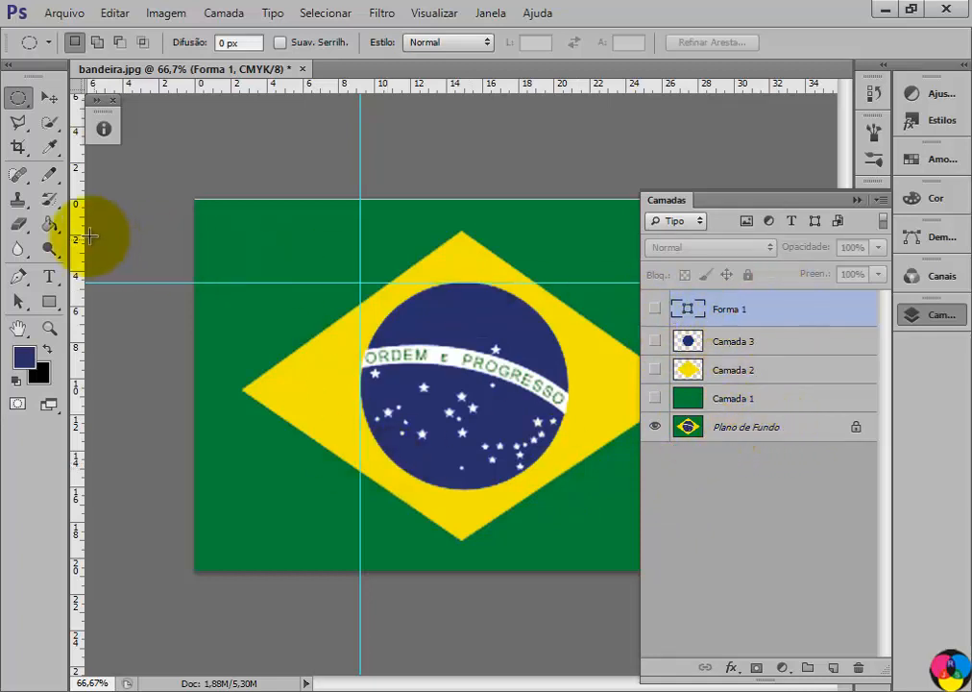
Step: Add the white text ORDEM E PROGRESSO in Arial Black 30 pt over the flag's upper green area
{"action": "left_click", "coordinate": [50, 278]}
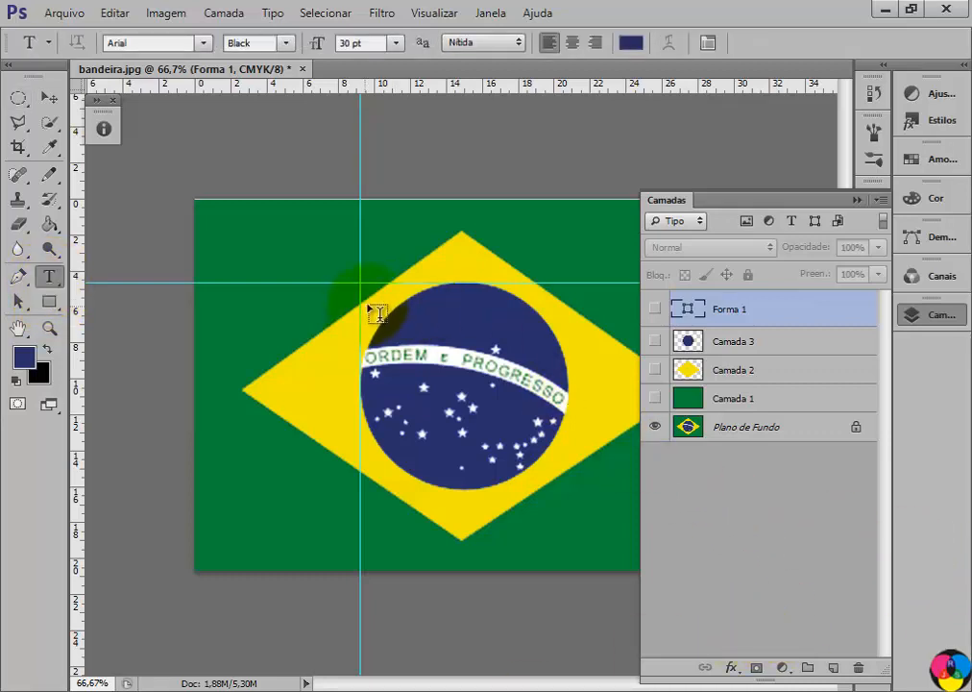
{"action": "left_click", "coordinate": [276, 241]}
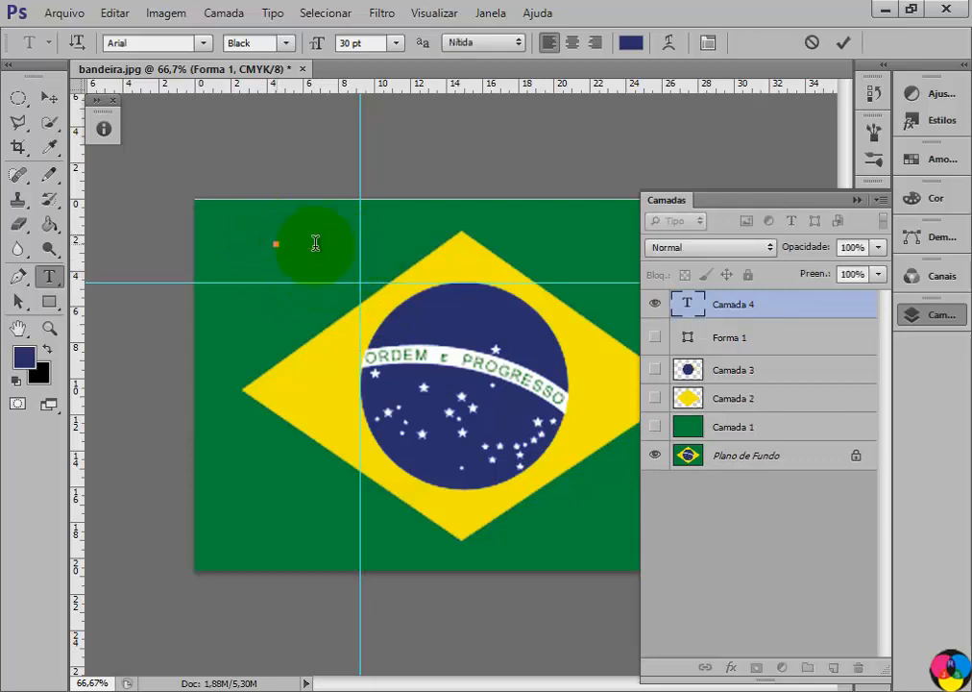
{"action": "left_click", "coordinate": [748, 312]}
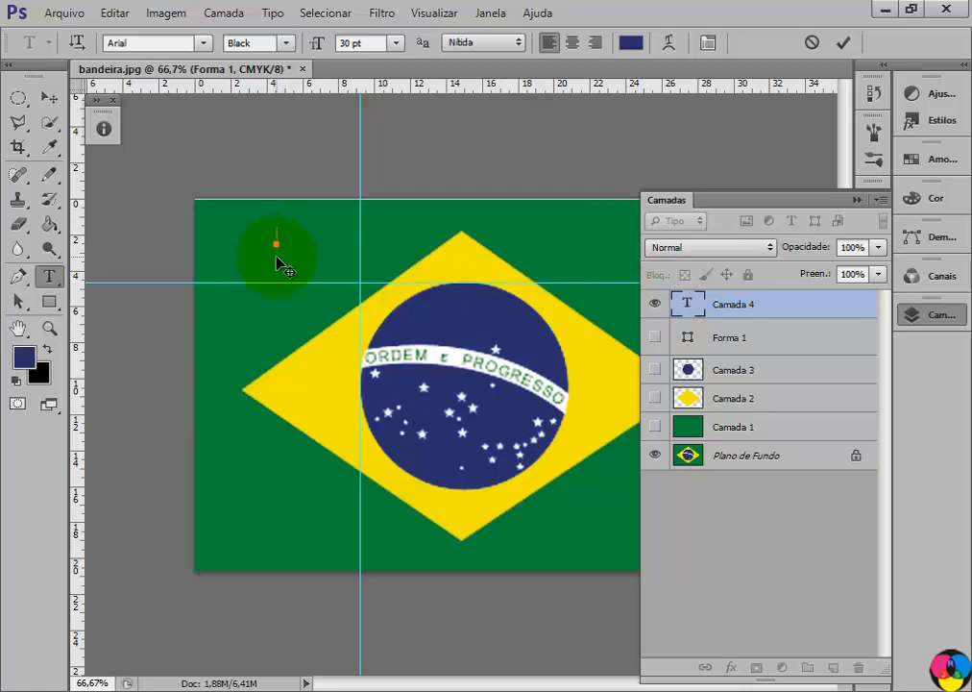
{"action": "left_click", "coordinate": [15, 381]}
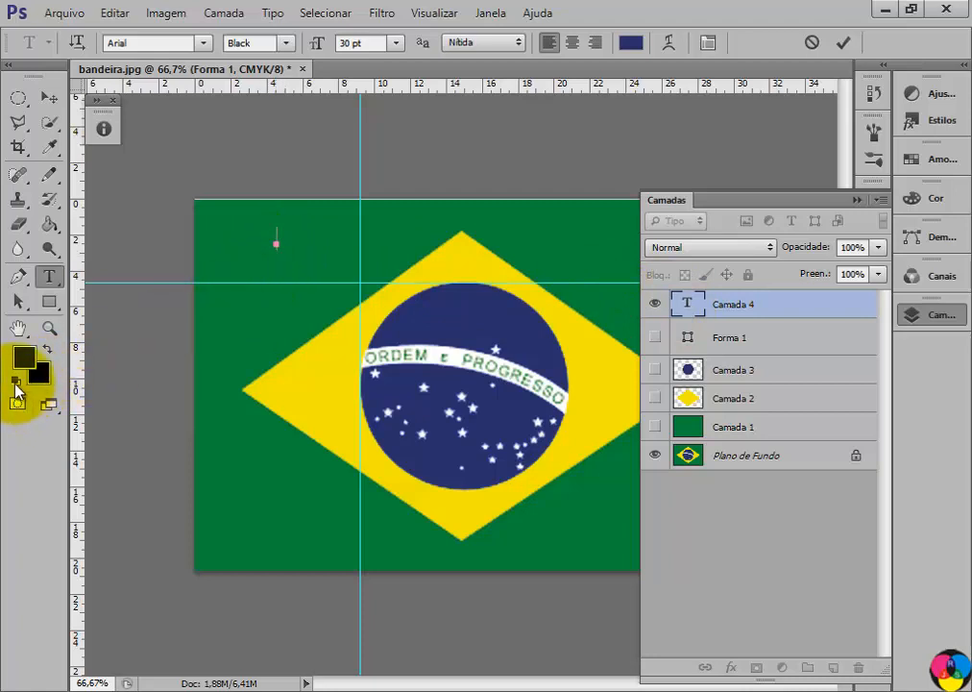
{"action": "left_click", "coordinate": [15, 384]}
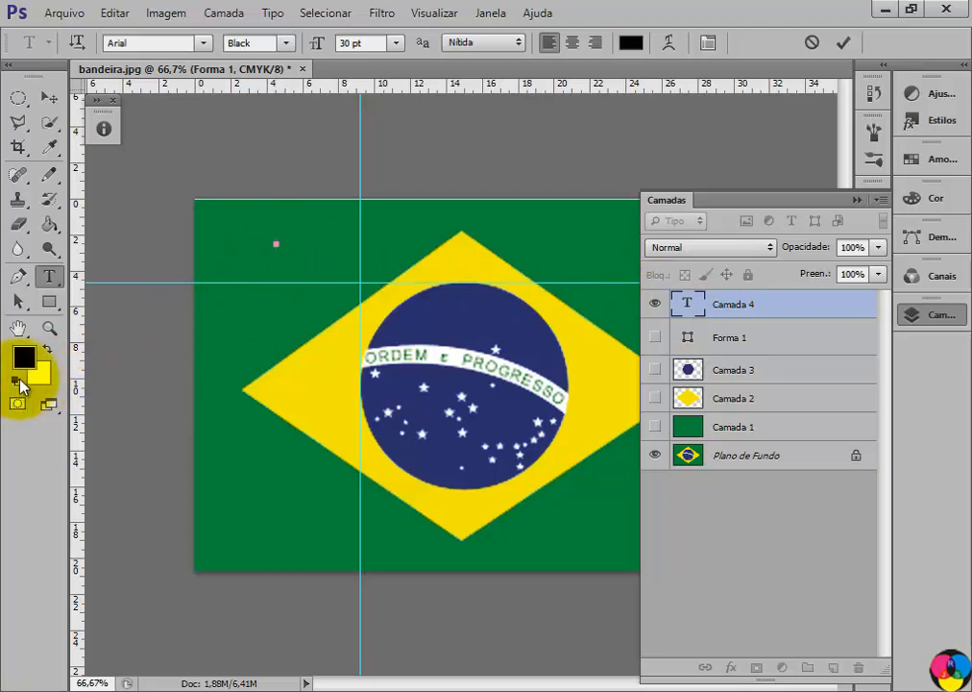
{"action": "left_click", "coordinate": [46, 349]}
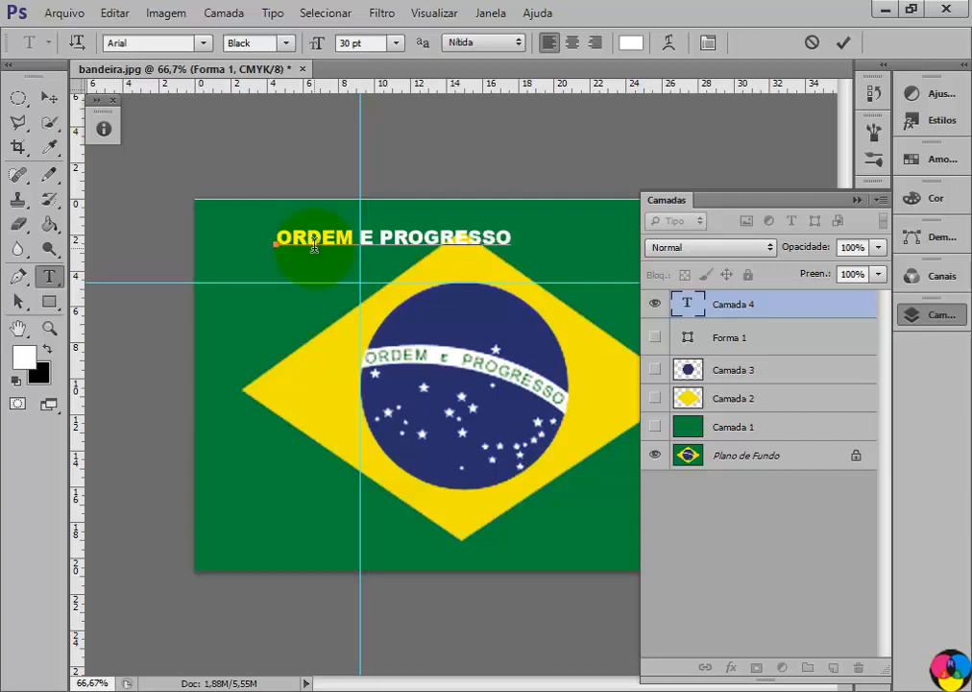
Step: Select the whole ORDEM E PROGRESSO text and set its Arial font style to Bold
{"action": "left_click_drag", "start_coordinate": [379, 237], "coordinate": [410, 228]}
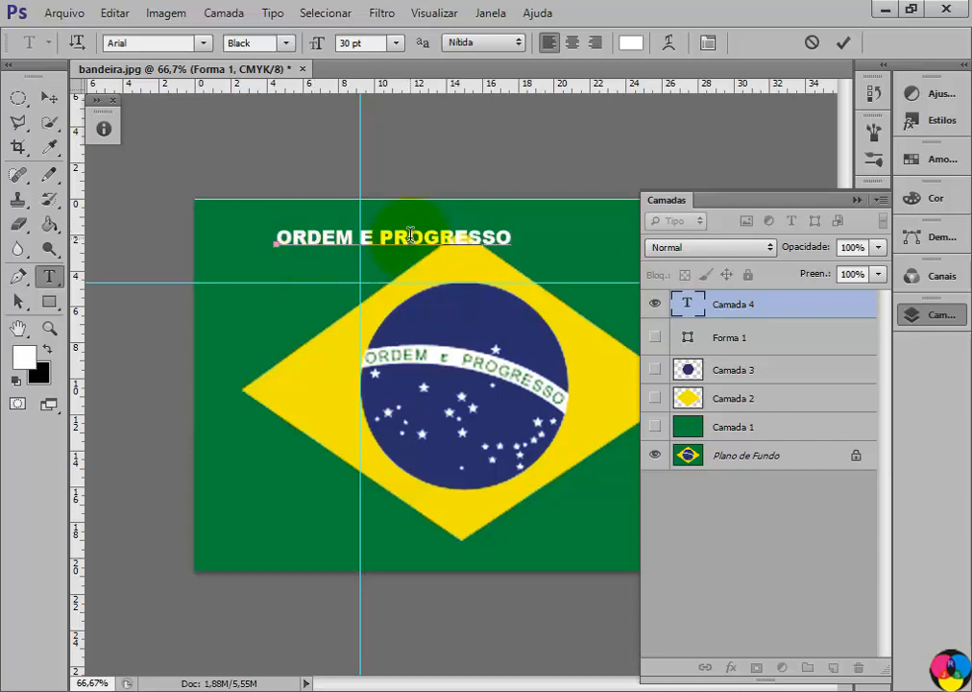
{"action": "left_click", "coordinate": [286, 43]}
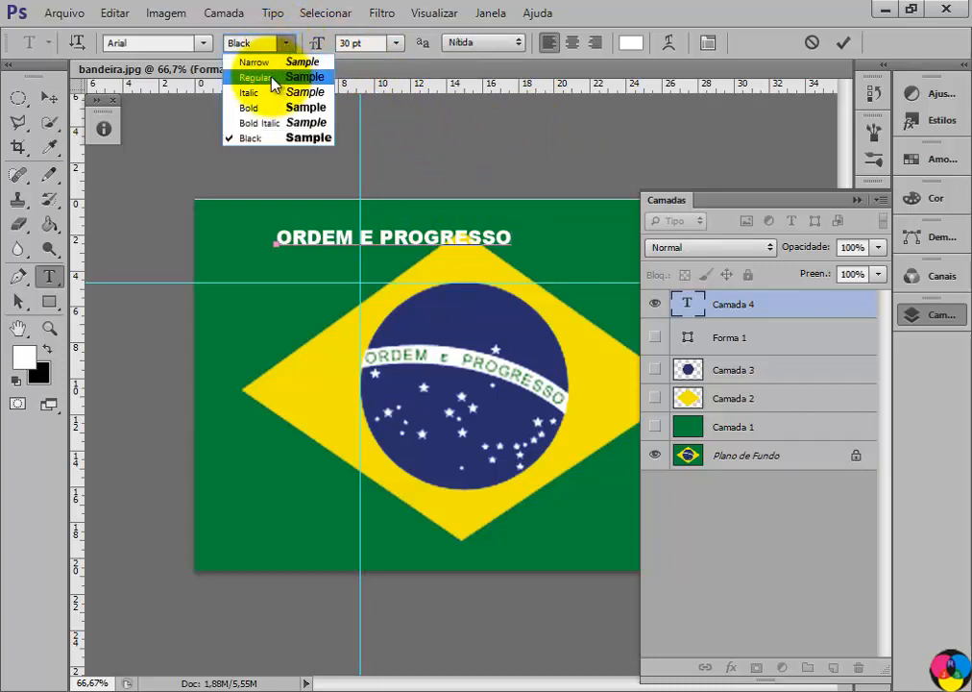
{"action": "left_click", "coordinate": [273, 84]}
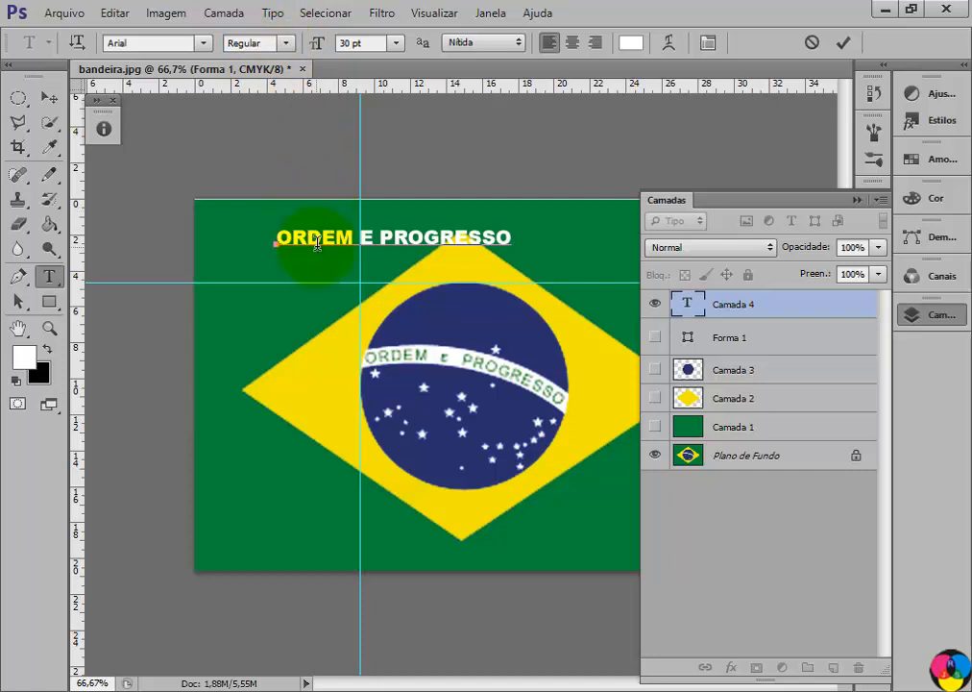
{"action": "left_click", "coordinate": [285, 43]}
{"action": "left_click", "coordinate": [272, 84]}
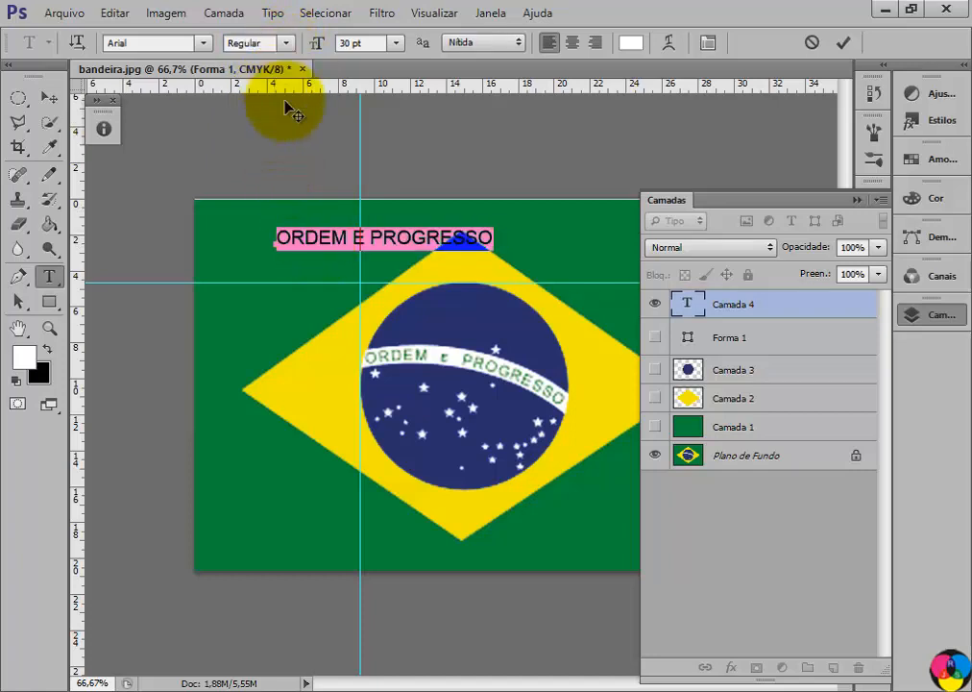
{"action": "left_click", "coordinate": [286, 43]}
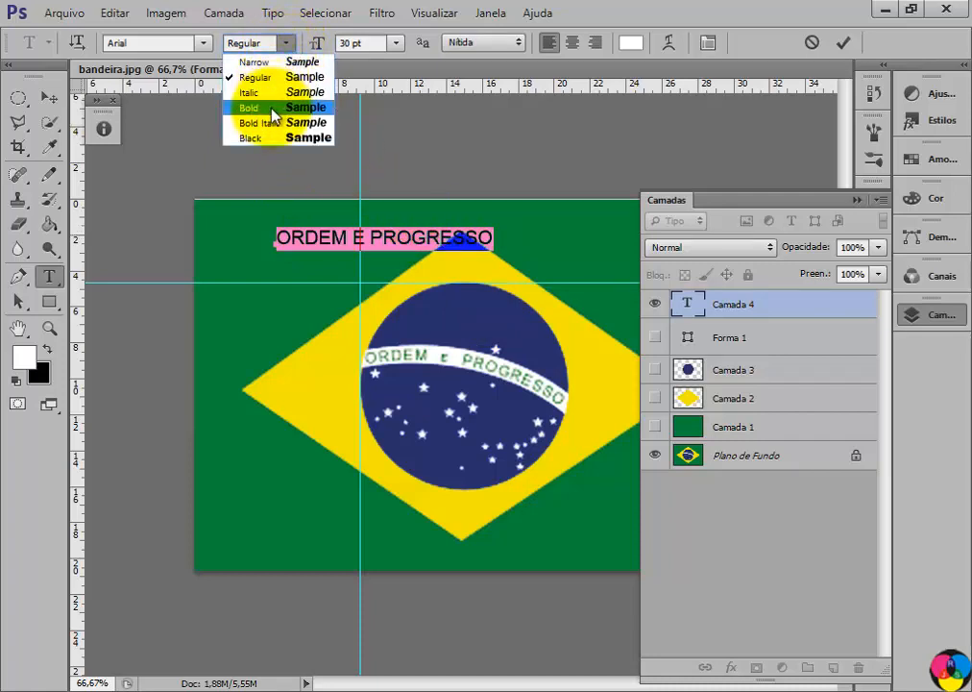
{"action": "left_click", "coordinate": [273, 108]}
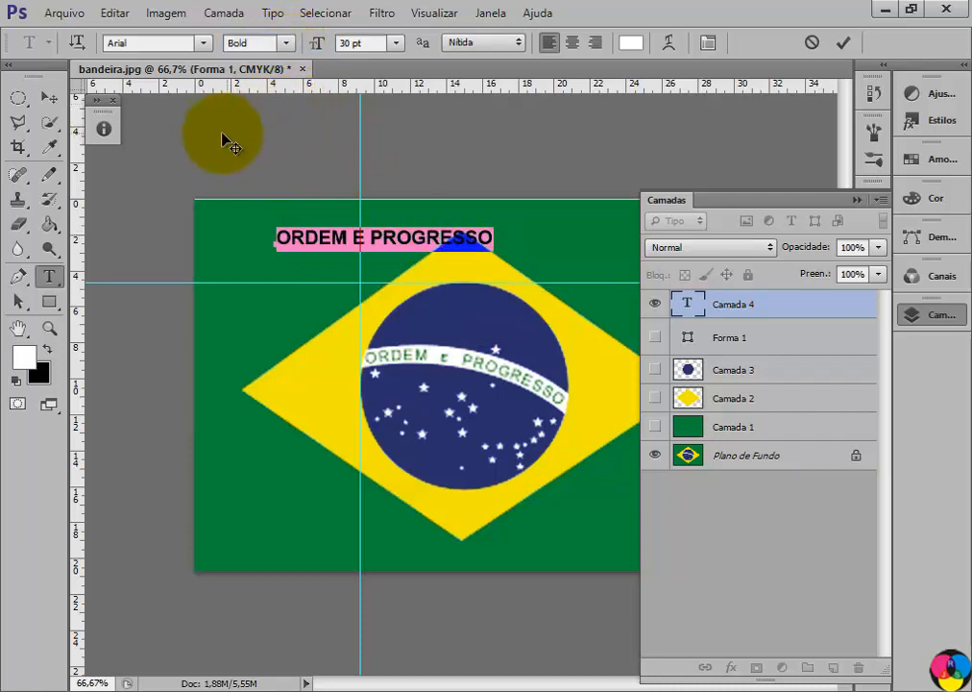
Step: Commit the motto text and move it slightly up and left, just above the diamond's upper tip
{"action": "left_click", "coordinate": [17, 98]}
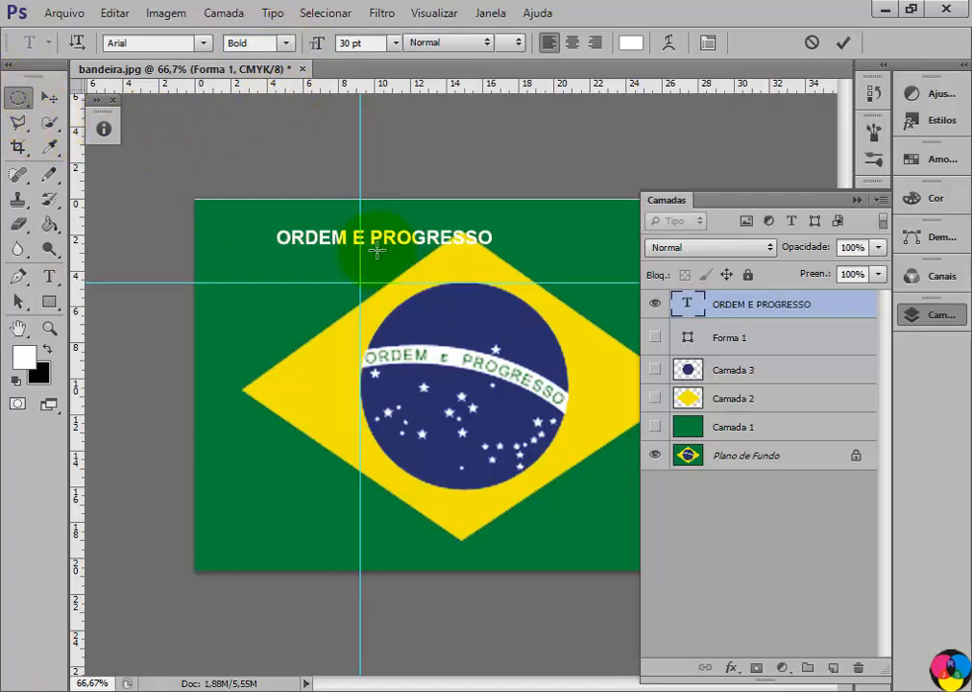
{"action": "left_click", "coordinate": [46, 98]}
{"action": "mouse_move", "coordinate": [327, 252]}
{"action": "left_mouse_down"}
{"action": "mouse_move", "coordinate": [317, 227]}
{"action": "mouse_move", "coordinate": [338, 223]}
{"action": "mouse_move", "coordinate": [317, 233]}
{"action": "mouse_move", "coordinate": [368, 226]}
{"action": "mouse_move", "coordinate": [386, 255]}
{"action": "mouse_move", "coordinate": [299, 269]}
{"action": "mouse_move", "coordinate": [284, 243]}
{"action": "mouse_move", "coordinate": [319, 232]}
{"action": "mouse_move", "coordinate": [327, 245]}
{"action": "left_mouse_up"}
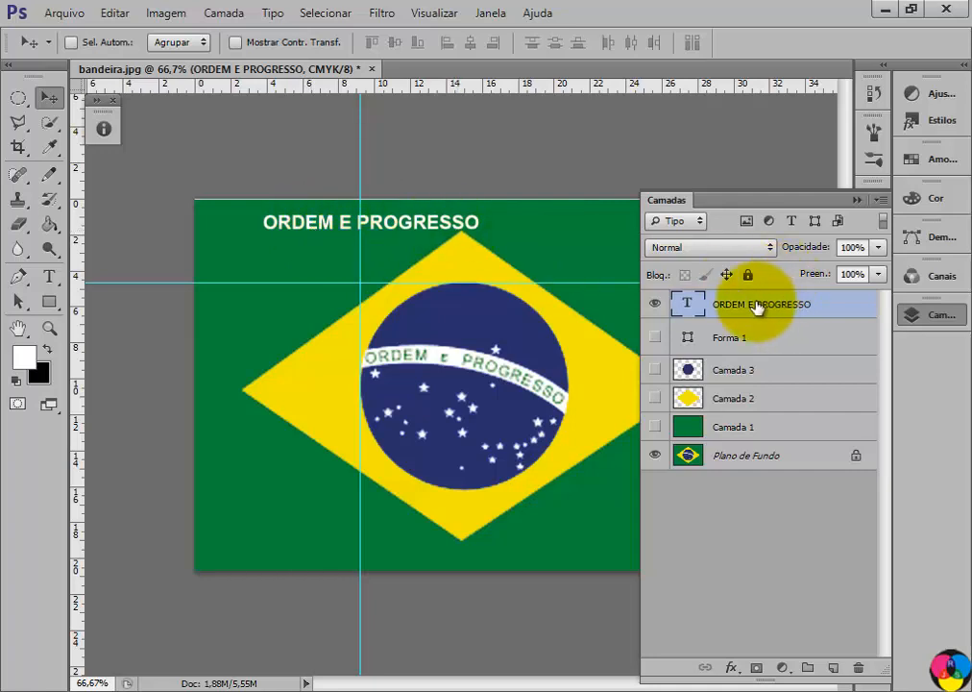
Step: Warp the ORDEM E PROGRESSO text with the horizontal Arco style at a curvature of +33%
{"action": "mouse_move", "coordinate": [387, 217]}
{"action": "left_mouse_down"}
{"action": "mouse_move", "coordinate": [377, 238]}
{"action": "mouse_move", "coordinate": [391, 219]}
{"action": "mouse_move", "coordinate": [395, 231]}
{"action": "left_mouse_up"}
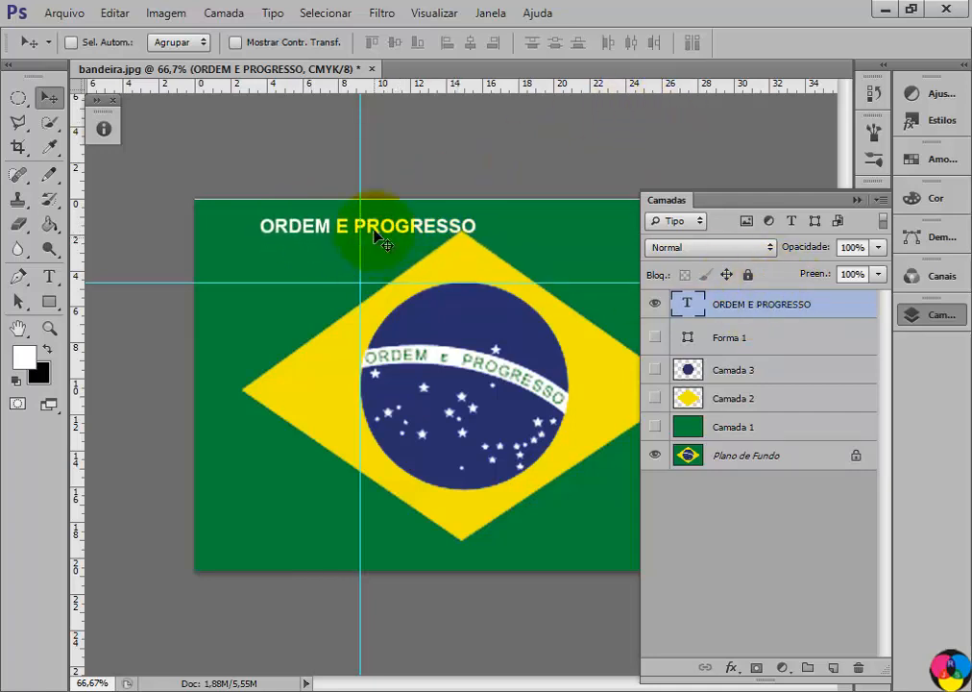
{"action": "left_click", "coordinate": [50, 277]}
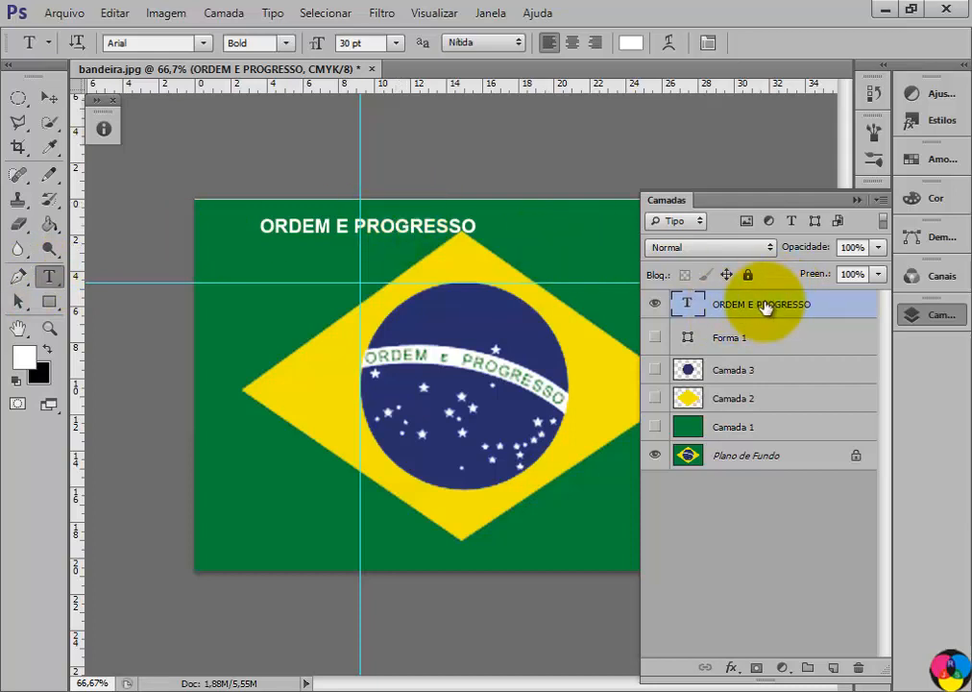
{"action": "left_click", "coordinate": [671, 52]}
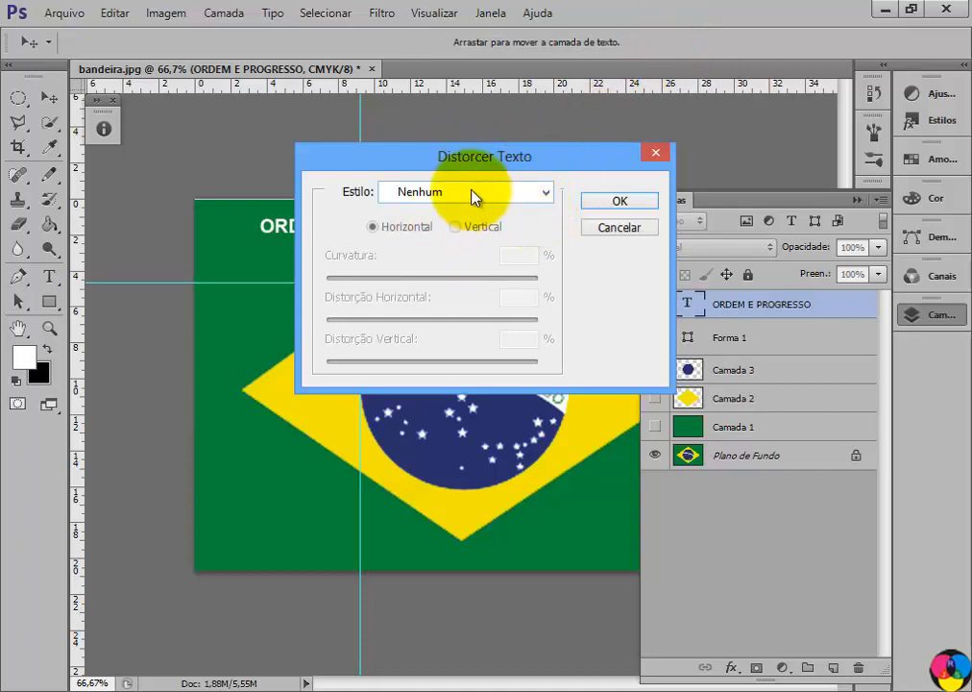
{"action": "left_click", "coordinate": [547, 194]}
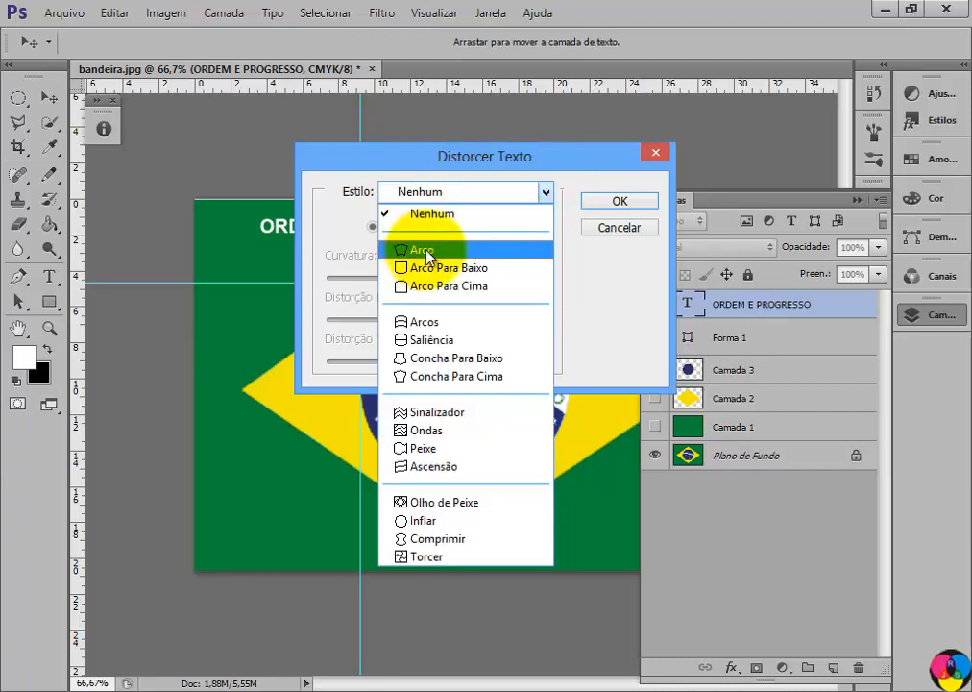
{"action": "left_click", "coordinate": [427, 252]}
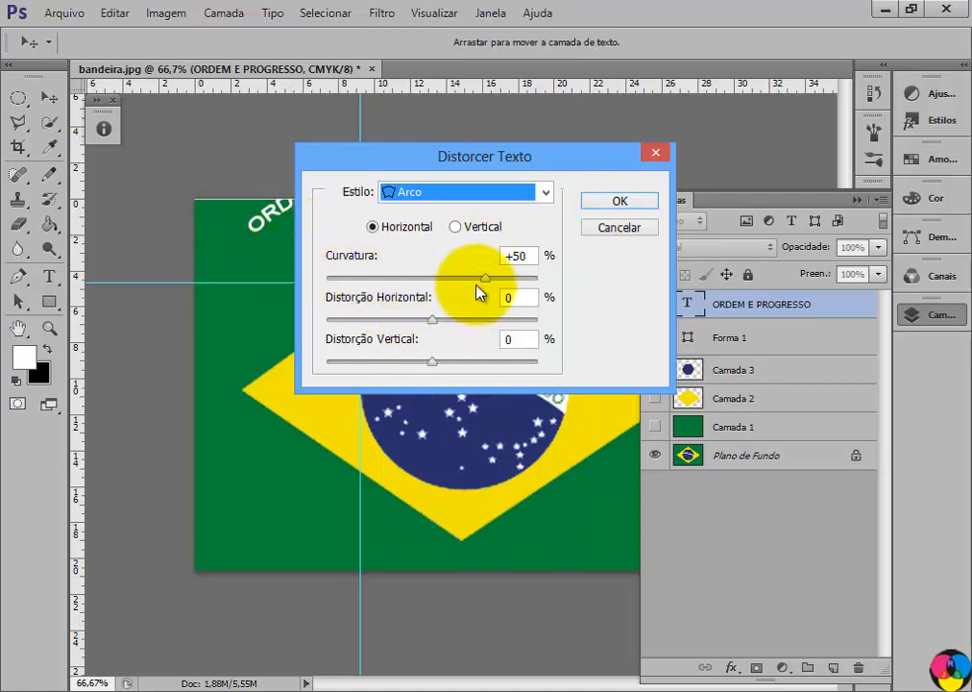
{"action": "left_click_drag", "start_coordinate": [492, 285], "coordinate": [468, 284]}
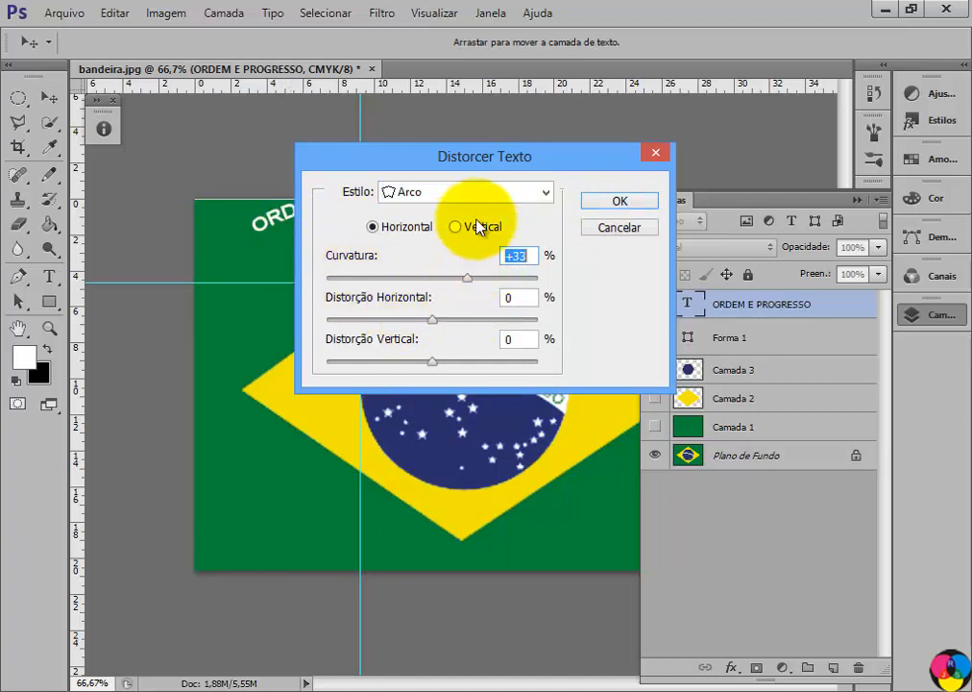
Step: Move the arched motto onto the blue circle just above the white band and apply the warp with a curvature of +27%
{"action": "left_click_drag", "start_coordinate": [496, 160], "coordinate": [324, 429]}
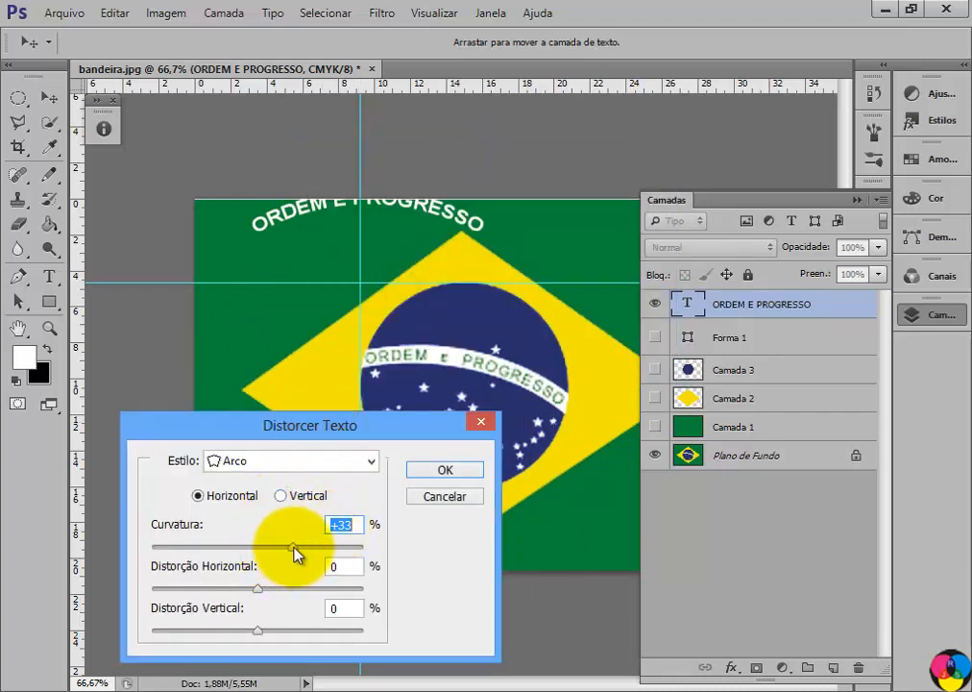
{"action": "mouse_move", "coordinate": [293, 546]}
{"action": "left_mouse_down"}
{"action": "mouse_move", "coordinate": [286, 553]}
{"action": "mouse_move", "coordinate": [298, 553]}
{"action": "left_mouse_up"}
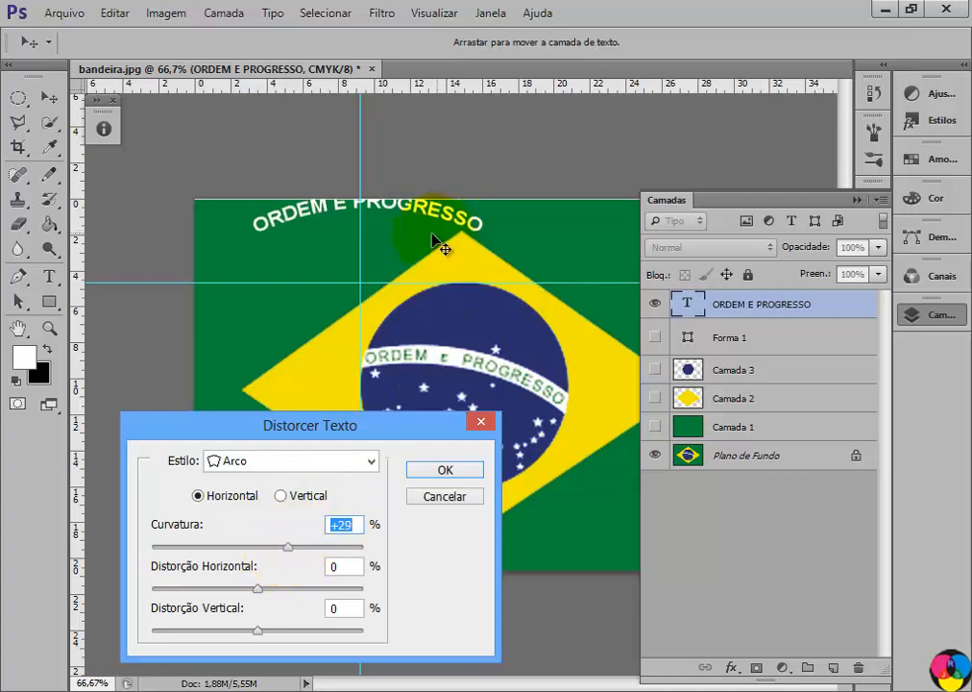
{"action": "left_click_drag", "start_coordinate": [437, 221], "coordinate": [531, 342]}
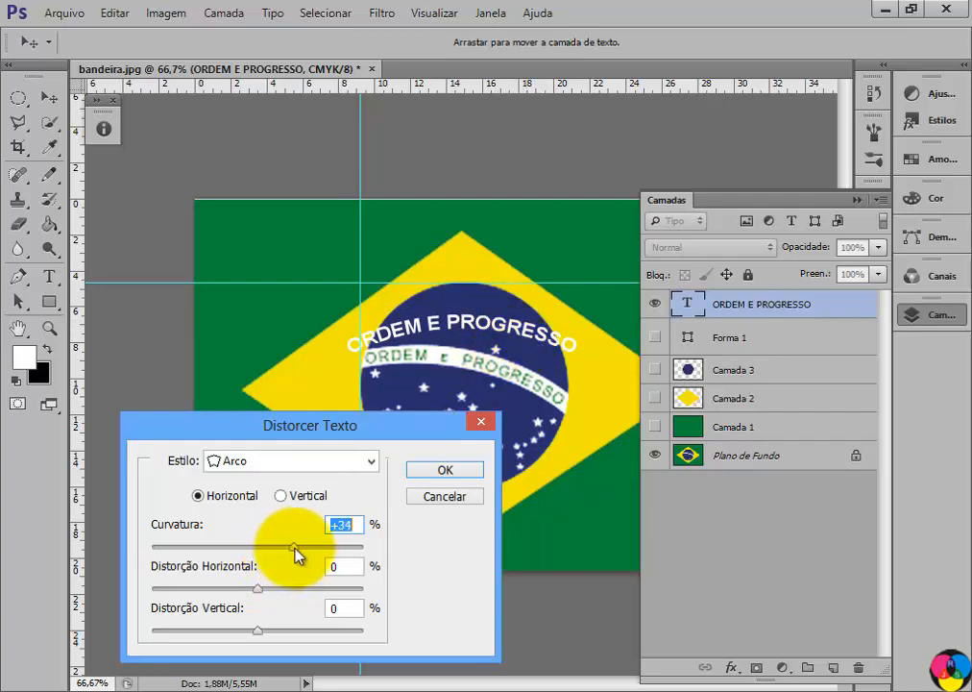
{"action": "mouse_move", "coordinate": [296, 555]}
{"action": "left_mouse_down"}
{"action": "mouse_move", "coordinate": [307, 554]}
{"action": "mouse_move", "coordinate": [286, 555]}
{"action": "left_mouse_up"}
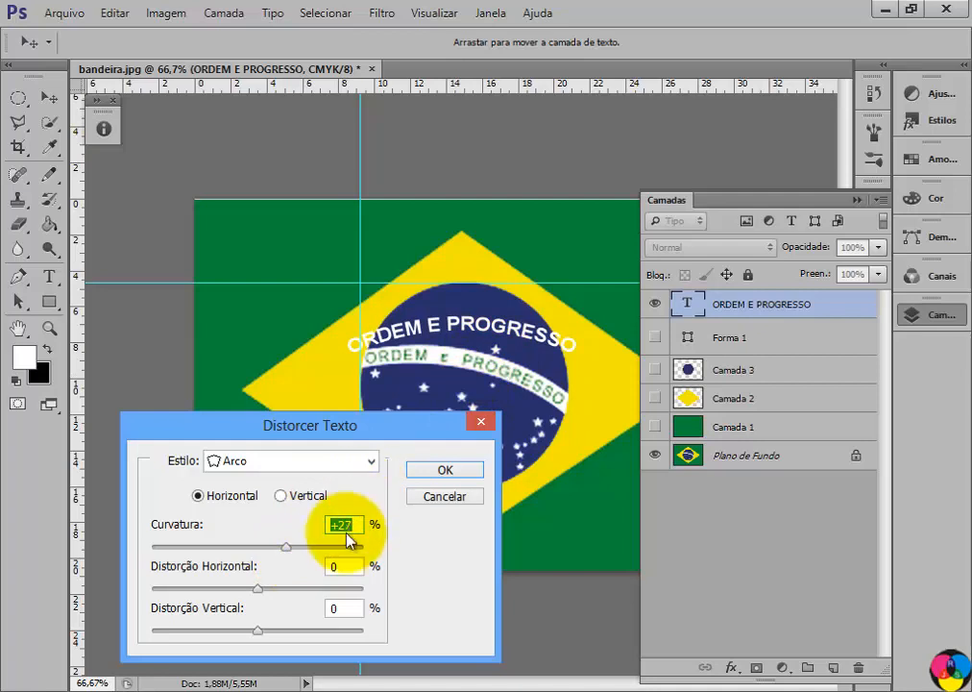
{"action": "left_click", "coordinate": [430, 477]}
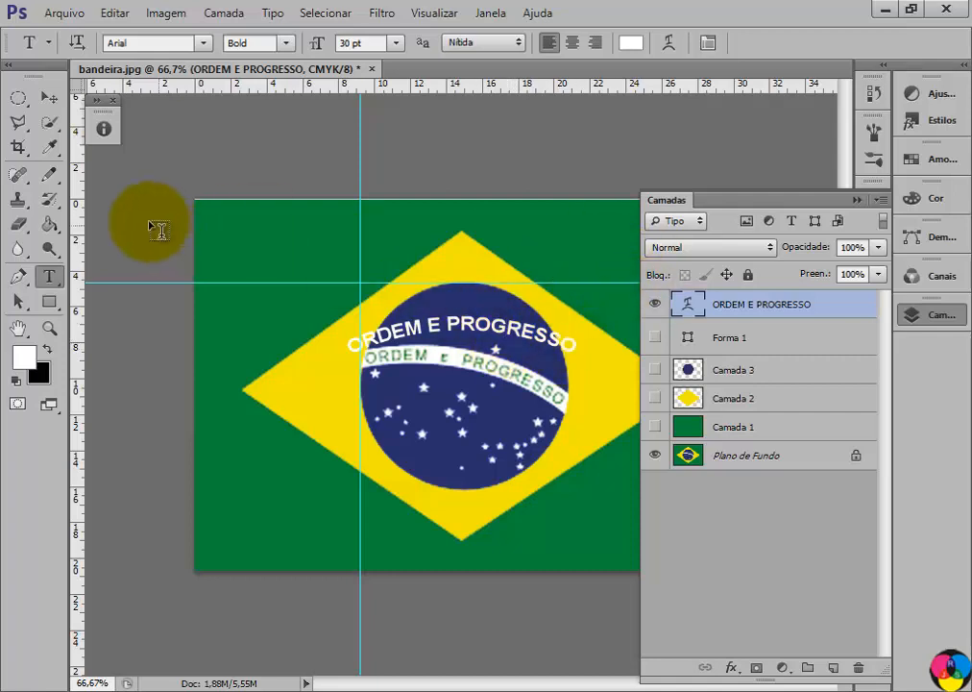
Step: Free-transform the motto, rotating it about 13.4° clockwise to follow the band's slope and placing it just above the band
{"action": "left_click", "coordinate": [49, 97]}
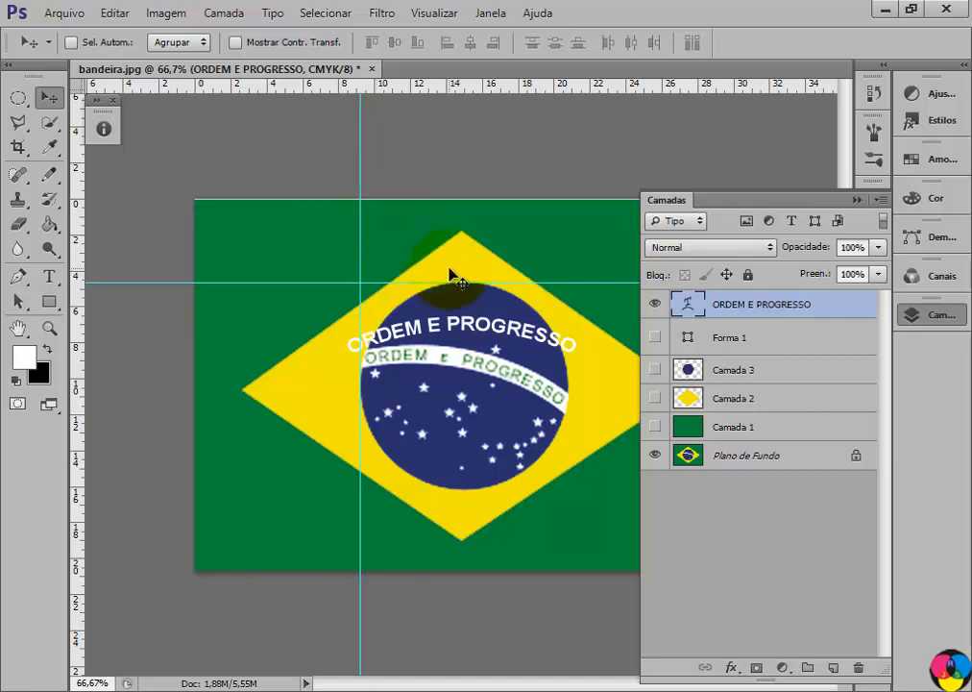
{"action": "key", "text": "ctrl+t"}
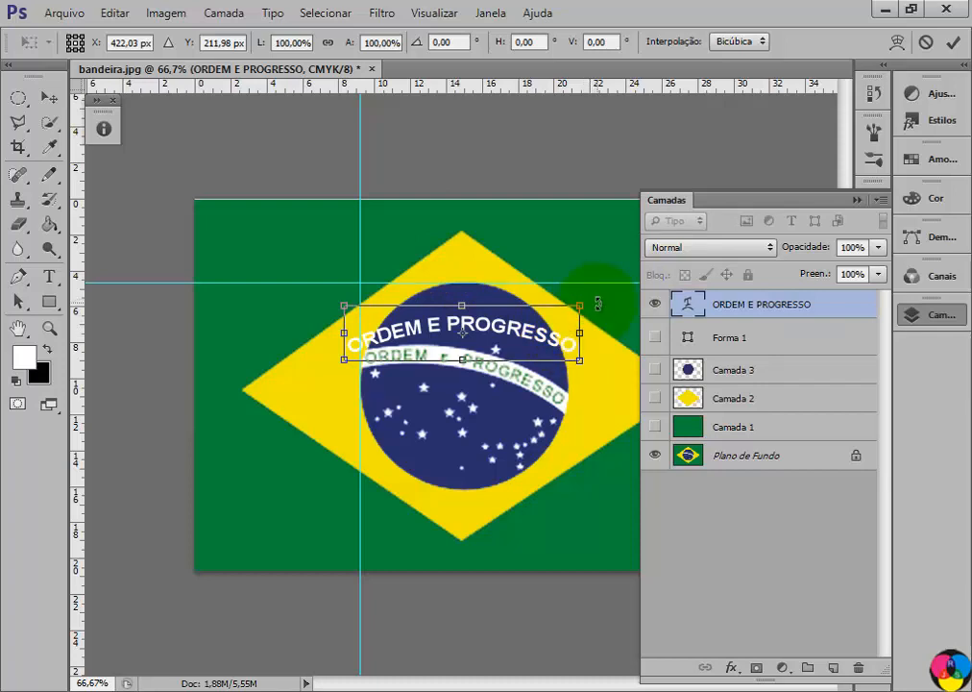
{"action": "left_click_drag", "start_coordinate": [598, 304], "coordinate": [572, 335]}
{"action": "left_click_drag", "start_coordinate": [501, 339], "coordinate": [511, 368]}
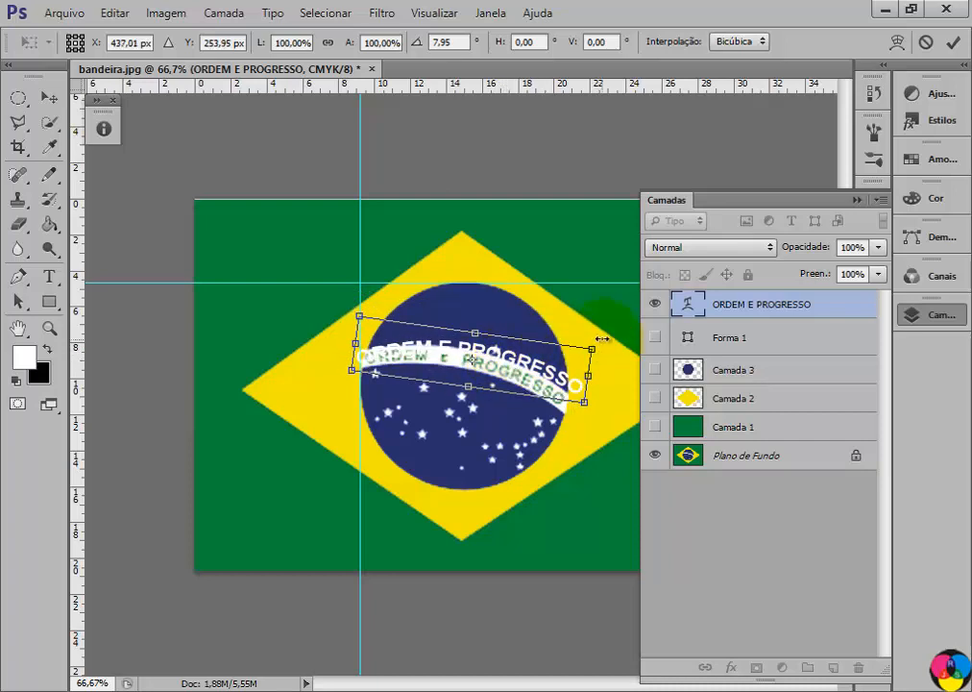
{"action": "left_click_drag", "start_coordinate": [607, 338], "coordinate": [609, 343]}
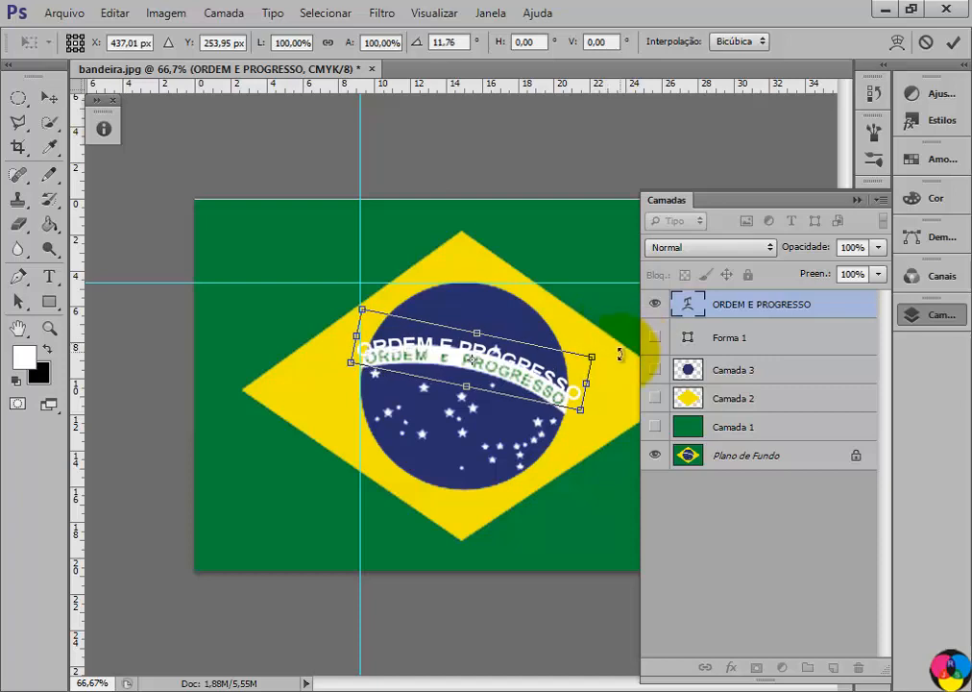
{"action": "left_click_drag", "start_coordinate": [543, 368], "coordinate": [557, 343]}
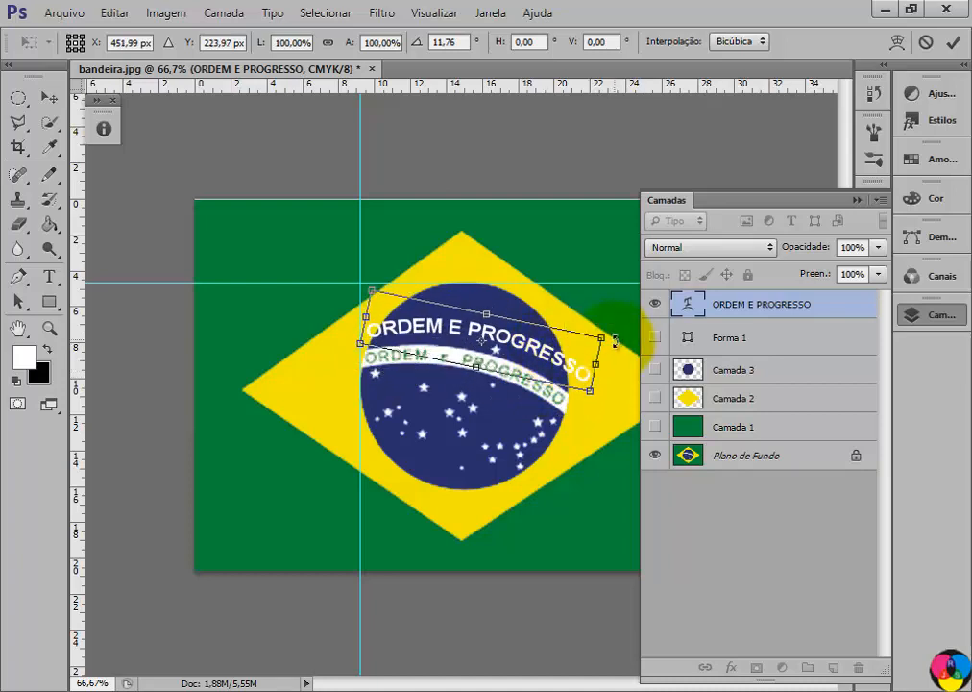
{"action": "left_click_drag", "start_coordinate": [615, 344], "coordinate": [624, 351]}
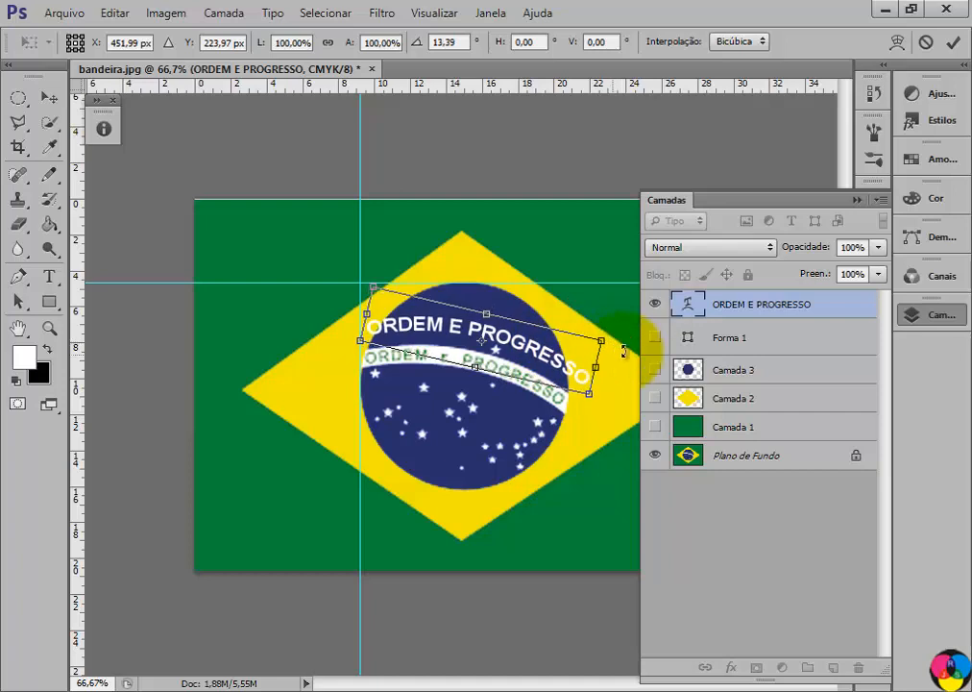
{"action": "key", "text": "Return"}
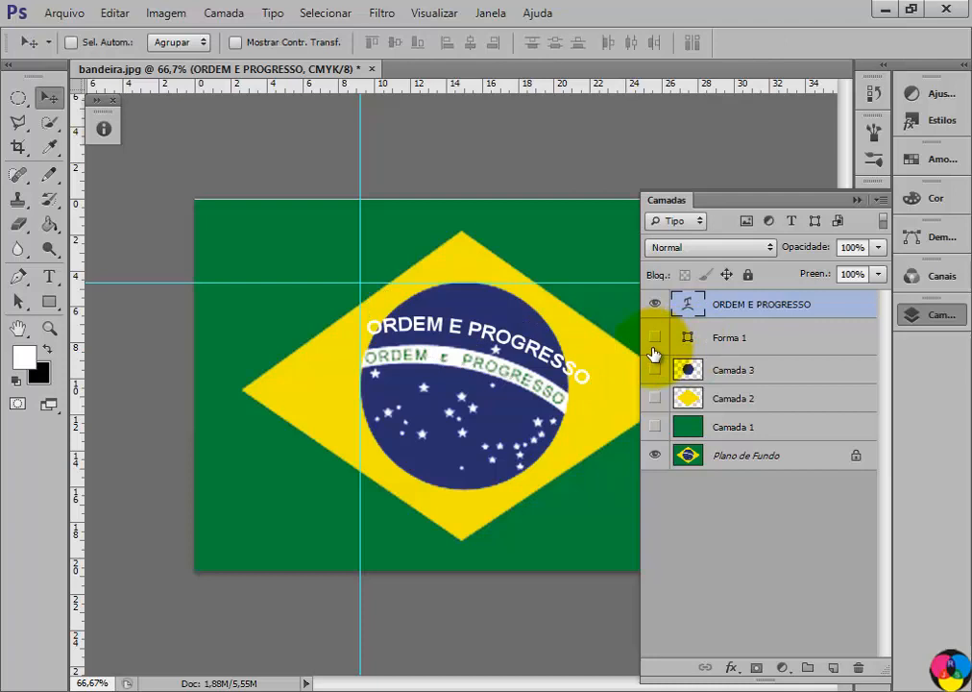
Step: Scale the motto to about 91% and move it down onto the original lettering in the white band
{"action": "key", "text": "ctrl+t"}
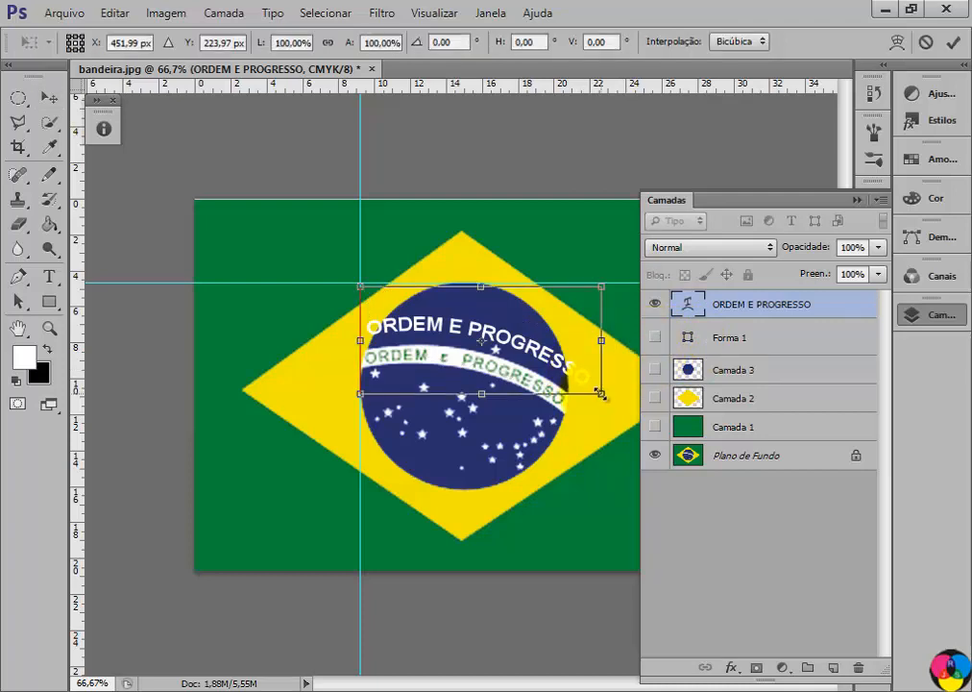
{"action": "left_click_drag", "start_coordinate": [601, 392], "coordinate": [581, 383]}
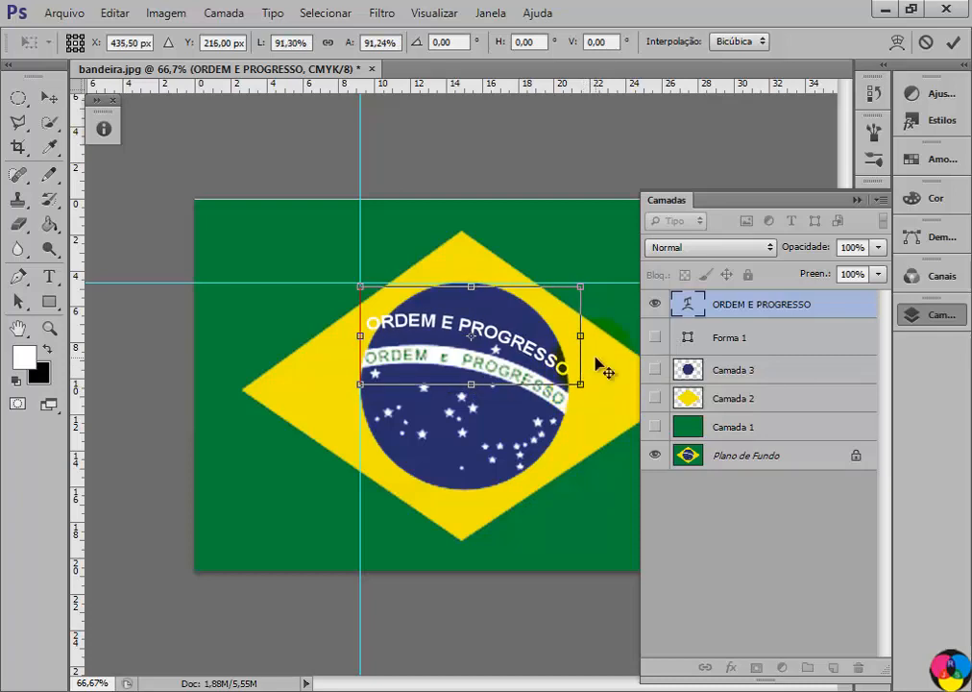
{"action": "double_click", "coordinate": [535, 368]}
{"action": "left_click_drag", "start_coordinate": [529, 355], "coordinate": [526, 381]}
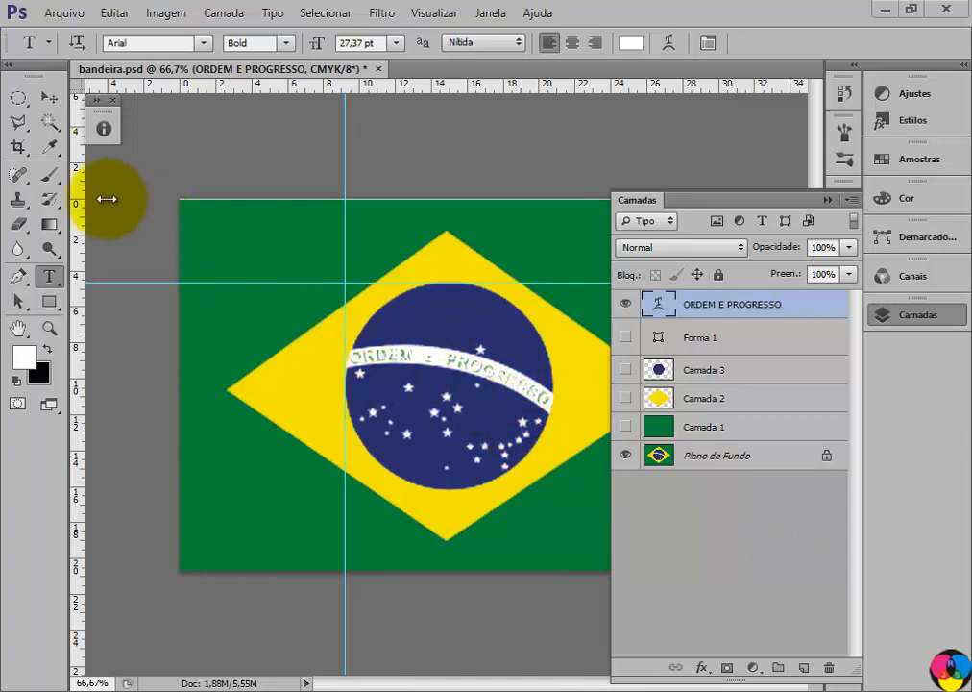
Step: Show the blue circle layer Camada 3 and hide the Plano de Fundo layer
{"action": "left_click", "coordinate": [17, 97]}
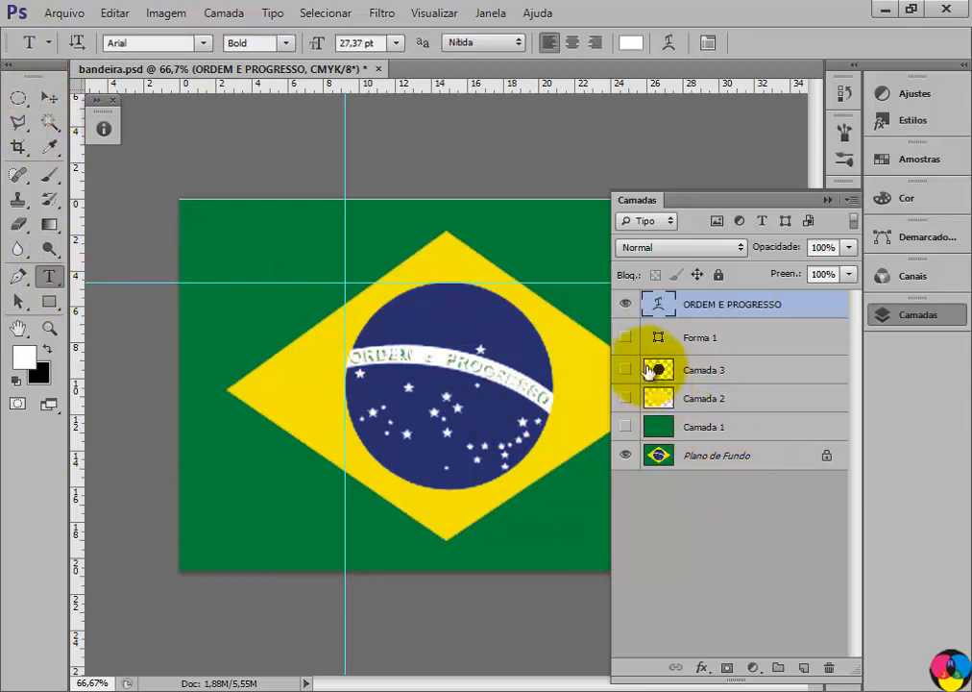
{"action": "left_click", "coordinate": [625, 370]}
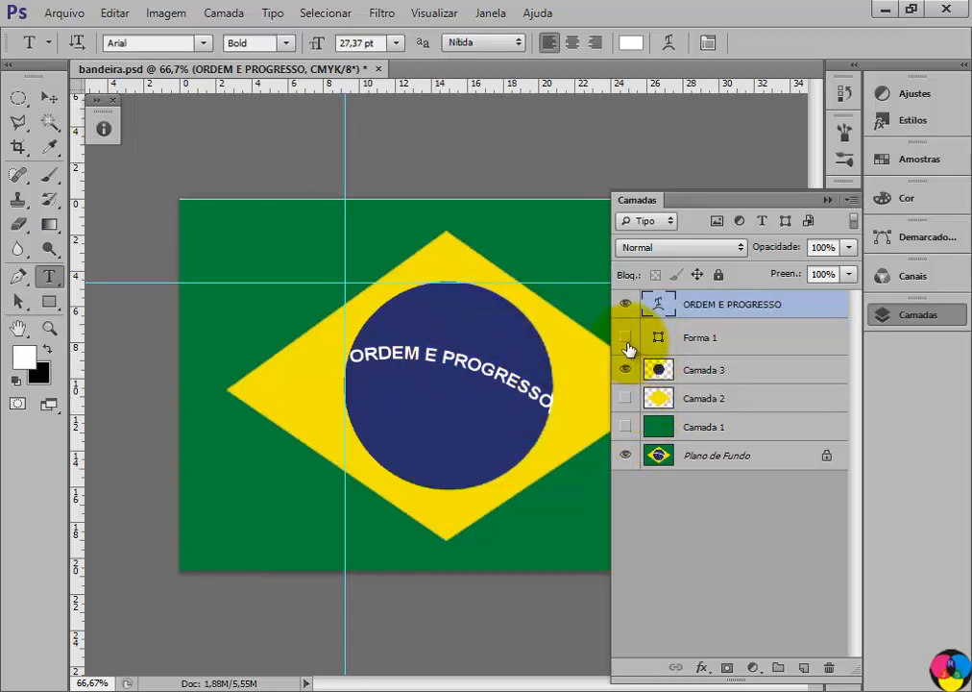
{"action": "left_click", "coordinate": [625, 457]}
{"action": "left_click", "coordinate": [484, 363]}
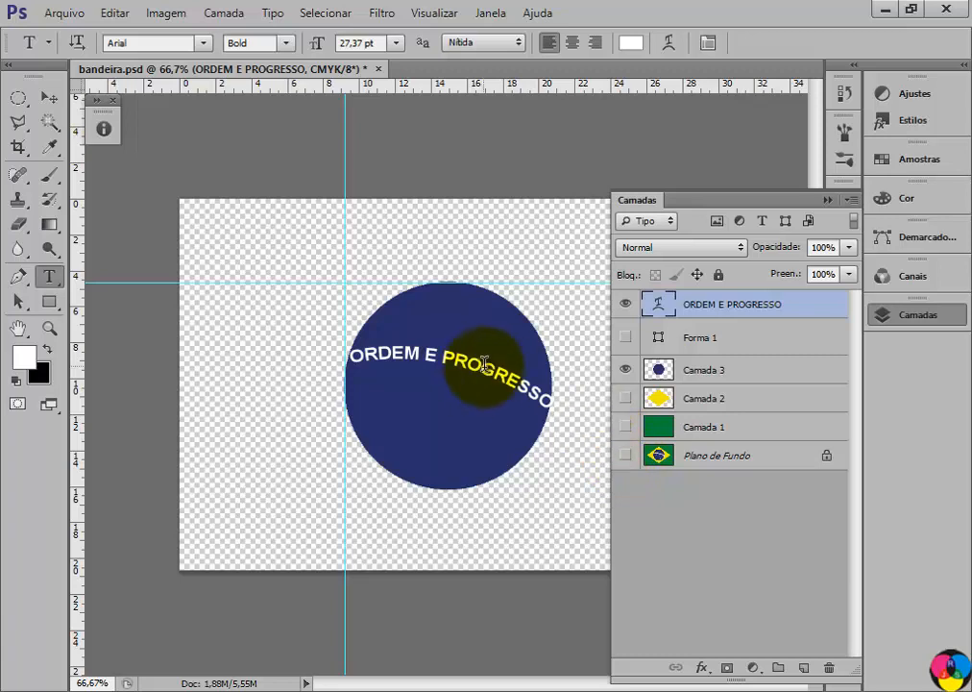
{"action": "triple_click", "coordinate": [430, 351]}
{"action": "left_click", "coordinate": [463, 357]}
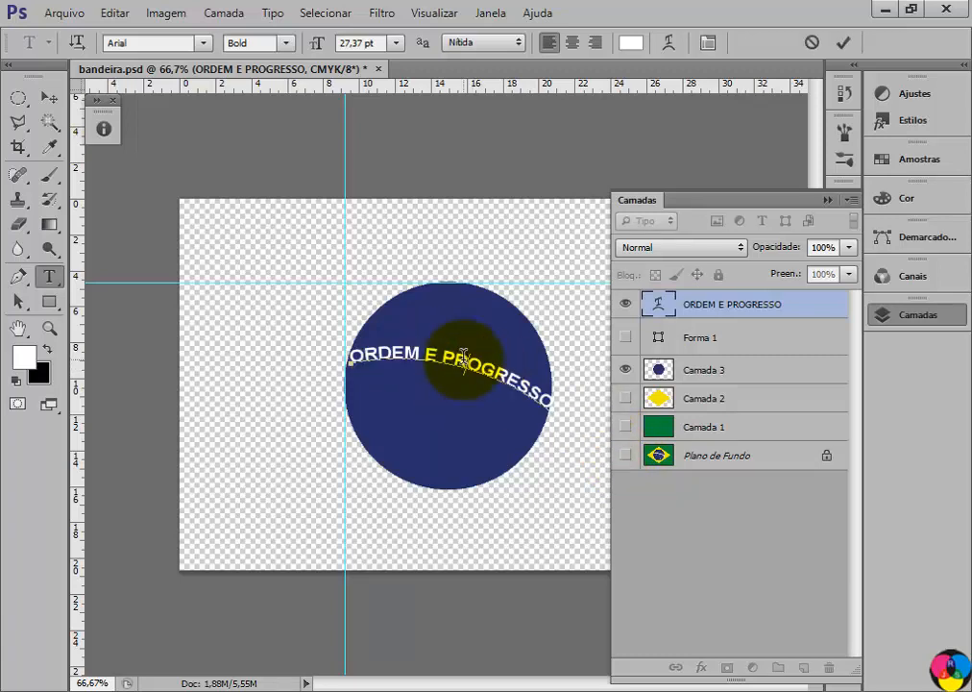
{"action": "triple_click", "coordinate": [463, 357]}
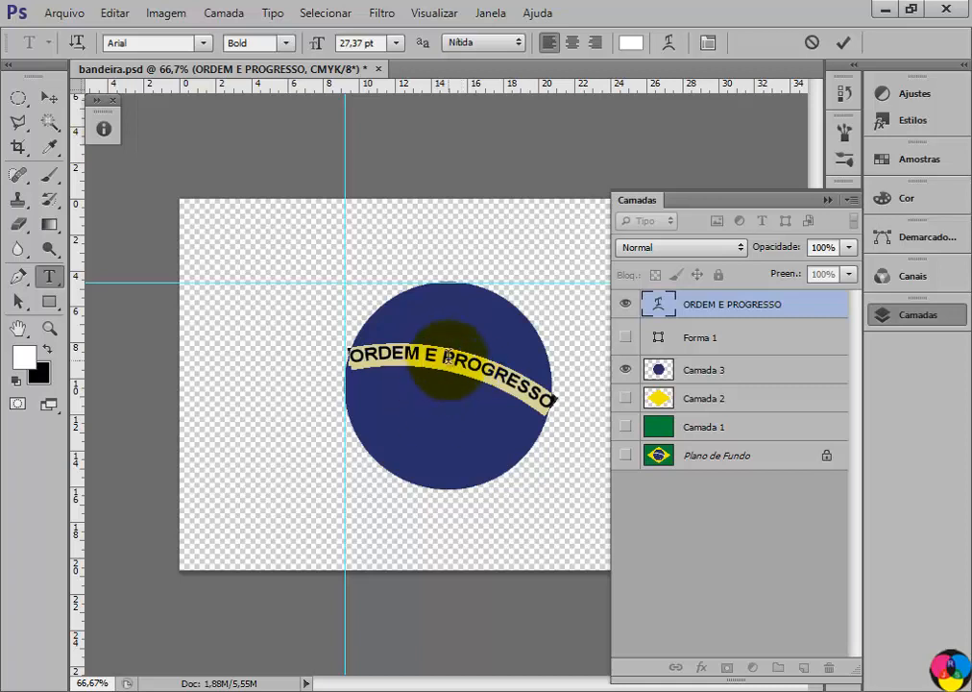
{"action": "left_click", "coordinate": [447, 356], "text": "shift"}
{"action": "triple_click", "coordinate": [448, 356]}
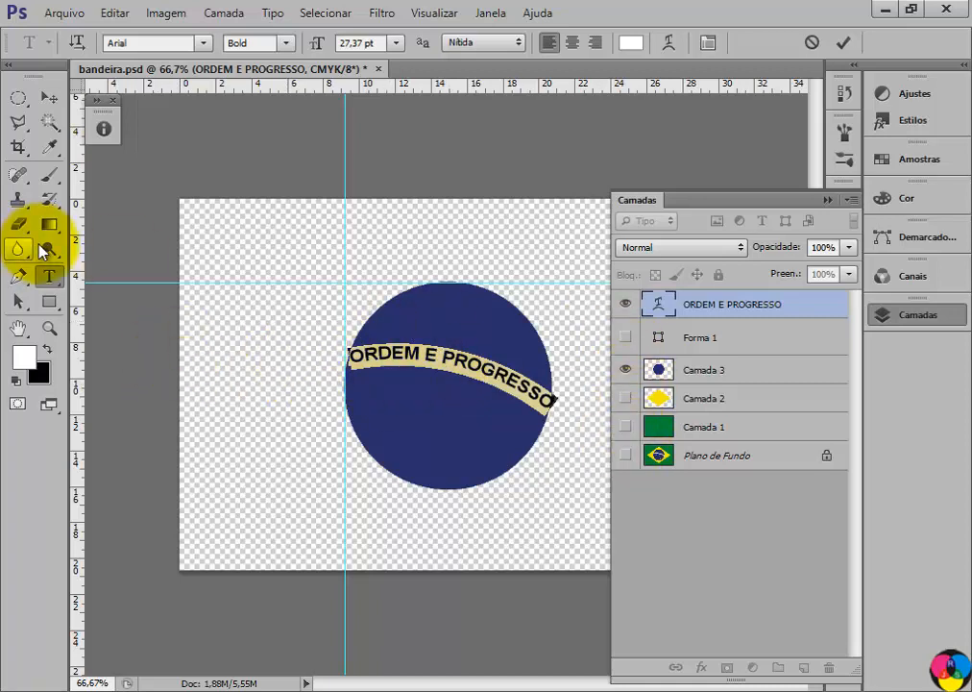
Step: Sample the flag's green field as the foreground colour, showing Plano de Fundo only while sampling
{"action": "left_click", "coordinate": [49, 146]}
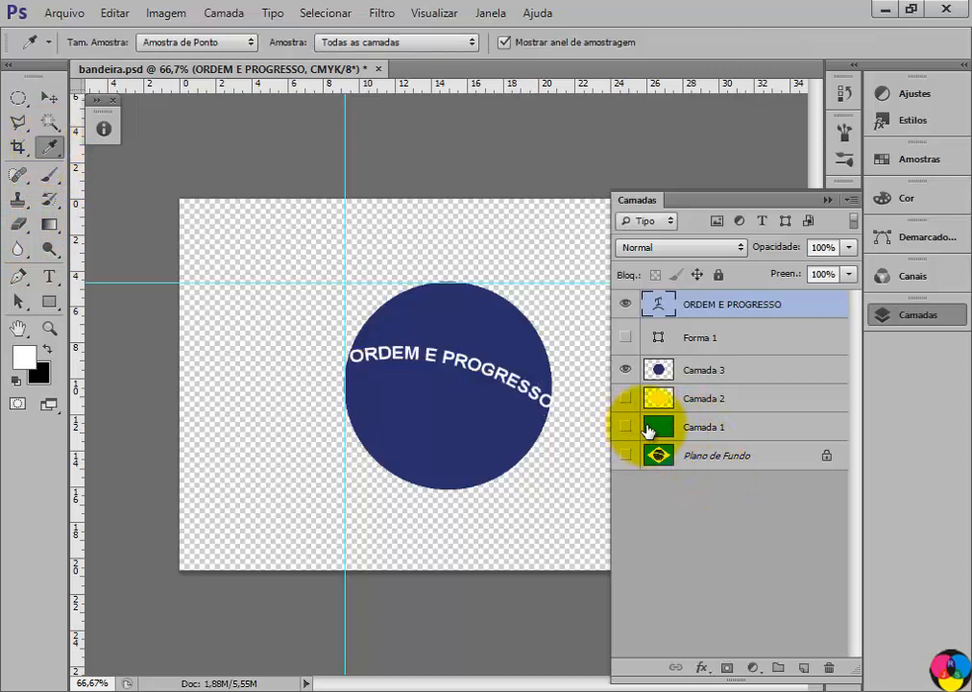
{"action": "left_click", "coordinate": [625, 456]}
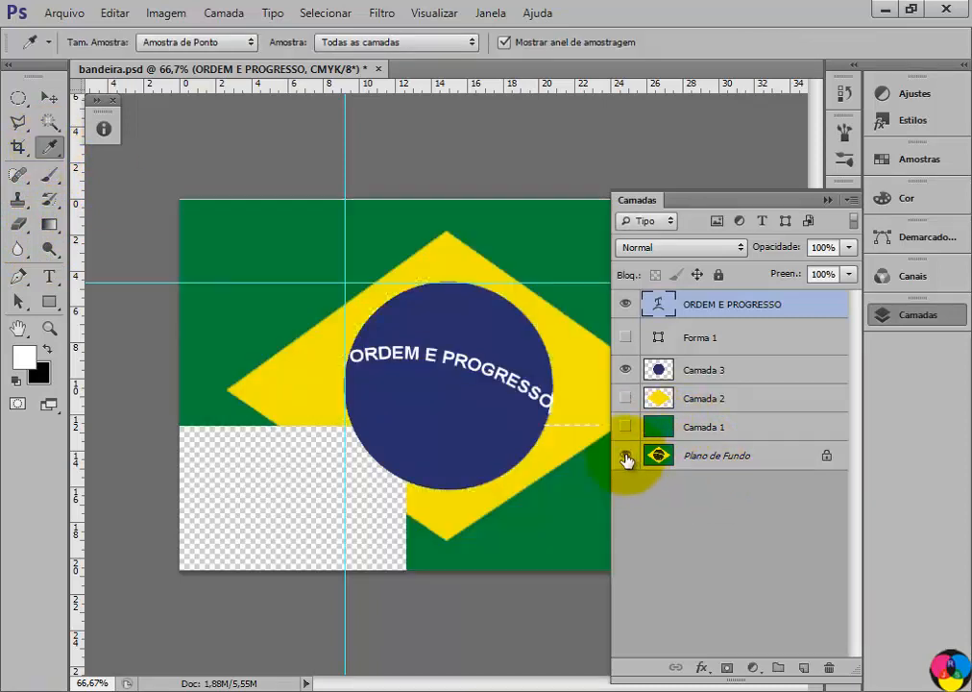
{"action": "left_click", "coordinate": [575, 234]}
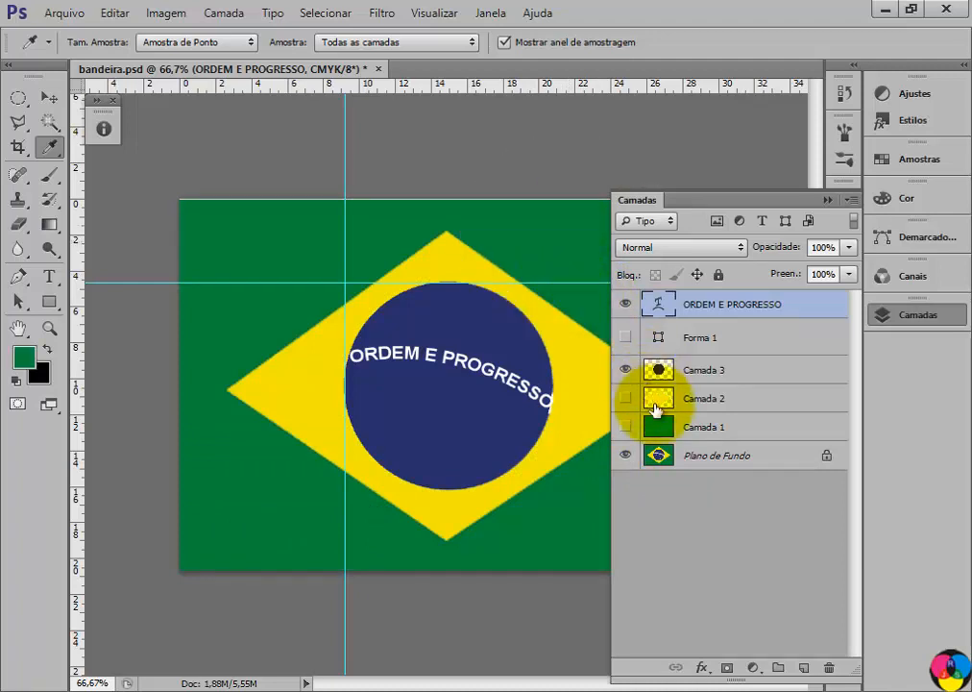
{"action": "left_click", "coordinate": [626, 457]}
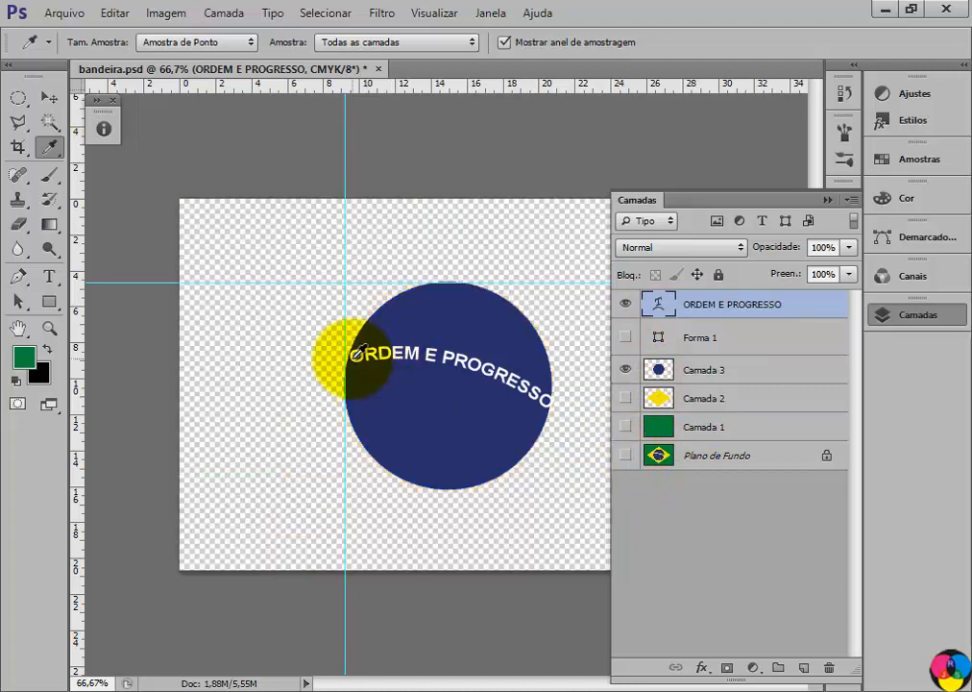
Step: Select the whole ORDEM E PROGRESSO text, fill it with the green foreground colour and commit the text
{"action": "left_click", "coordinate": [49, 275]}
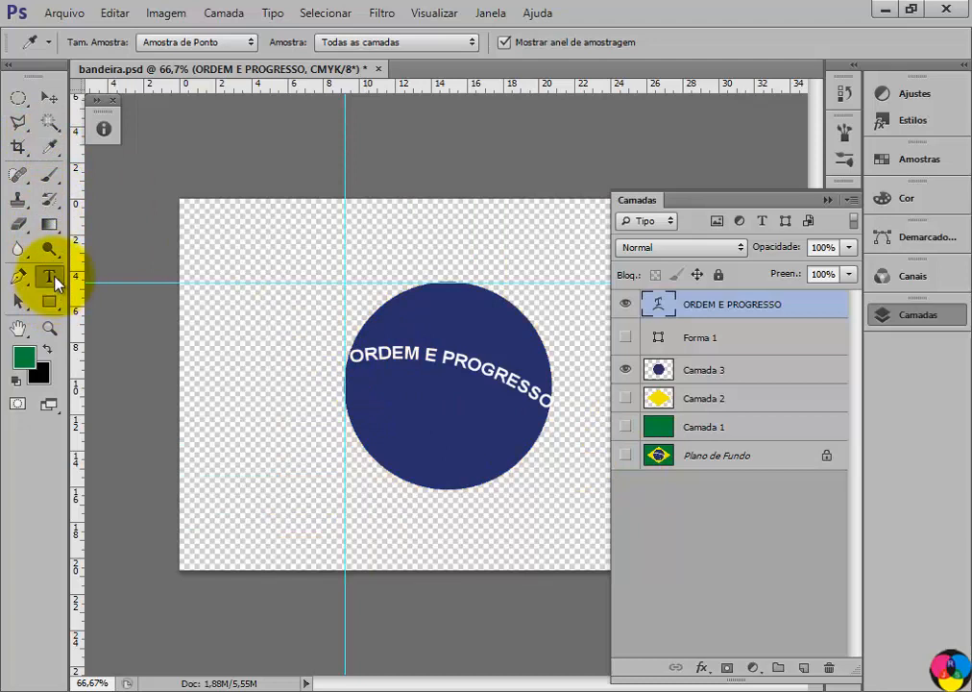
{"action": "left_click", "coordinate": [448, 349]}
{"action": "key", "text": "ctrl+a"}
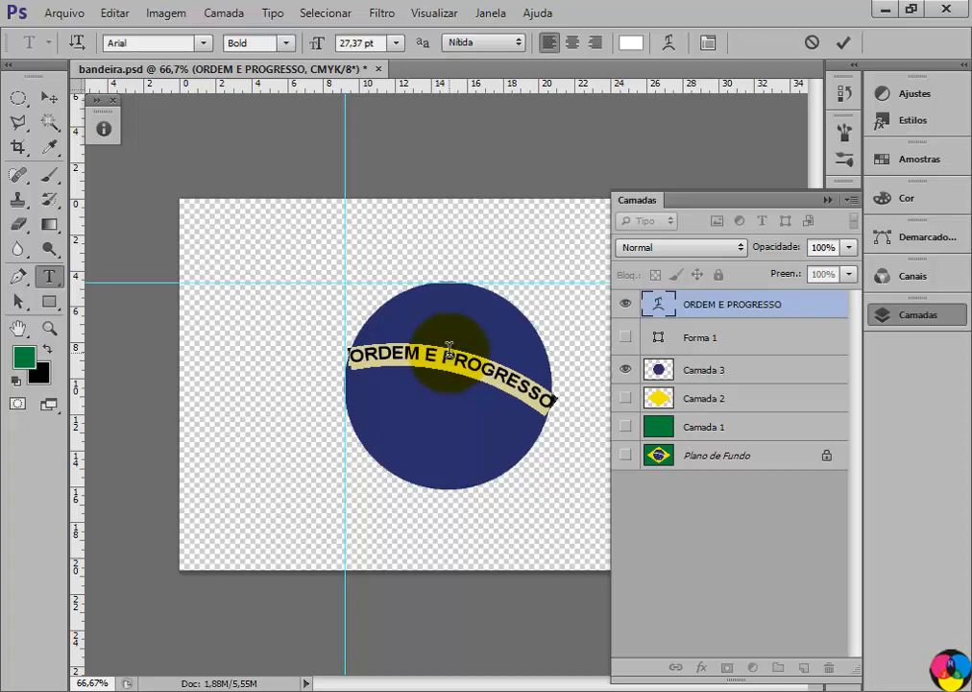
{"action": "key", "text": "alt+BackSpace"}
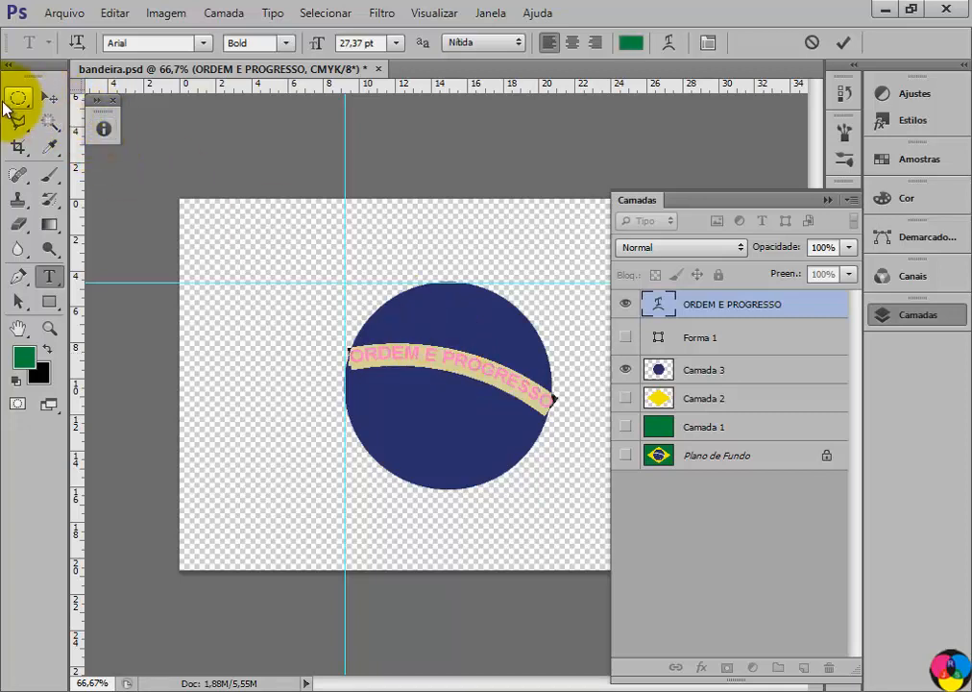
{"action": "left_click", "coordinate": [18, 97]}
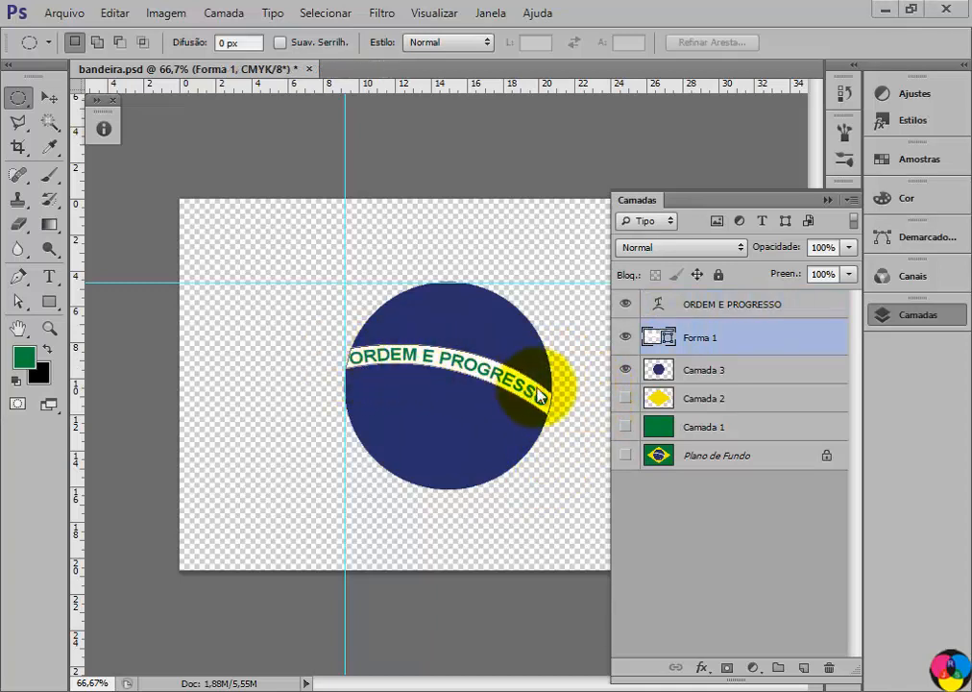
Step: Show the Plano de Fundo layer and hide Camada 3, Forma 1 and the ORDEM E PROGRESSO text layer
{"action": "left_click", "coordinate": [718, 463]}
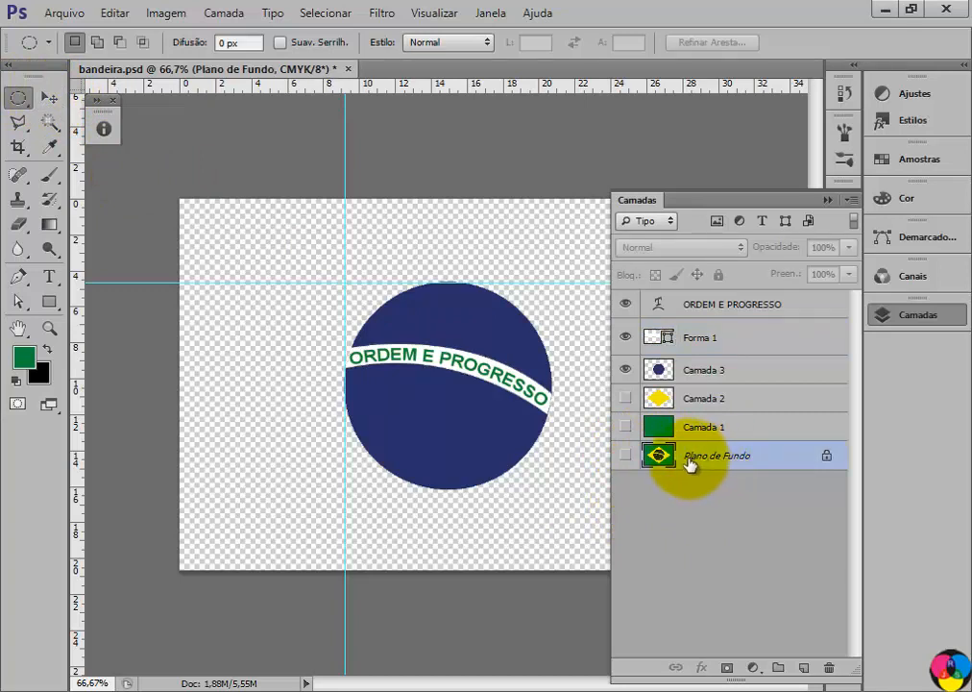
{"action": "left_click", "coordinate": [626, 457]}
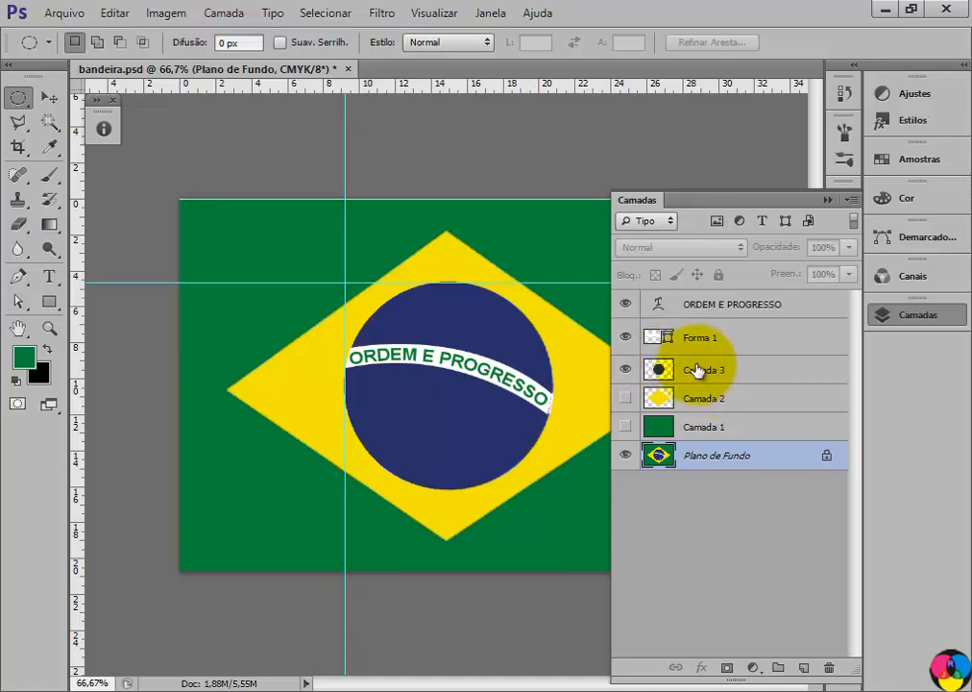
{"action": "left_click", "coordinate": [624, 375]}
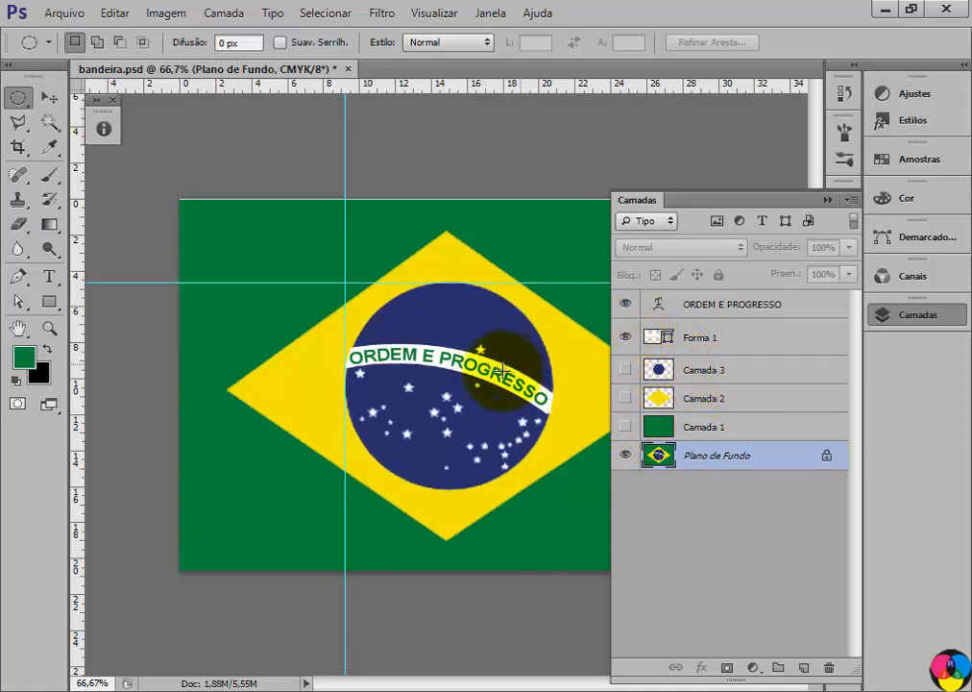
{"action": "left_click", "coordinate": [625, 337]}
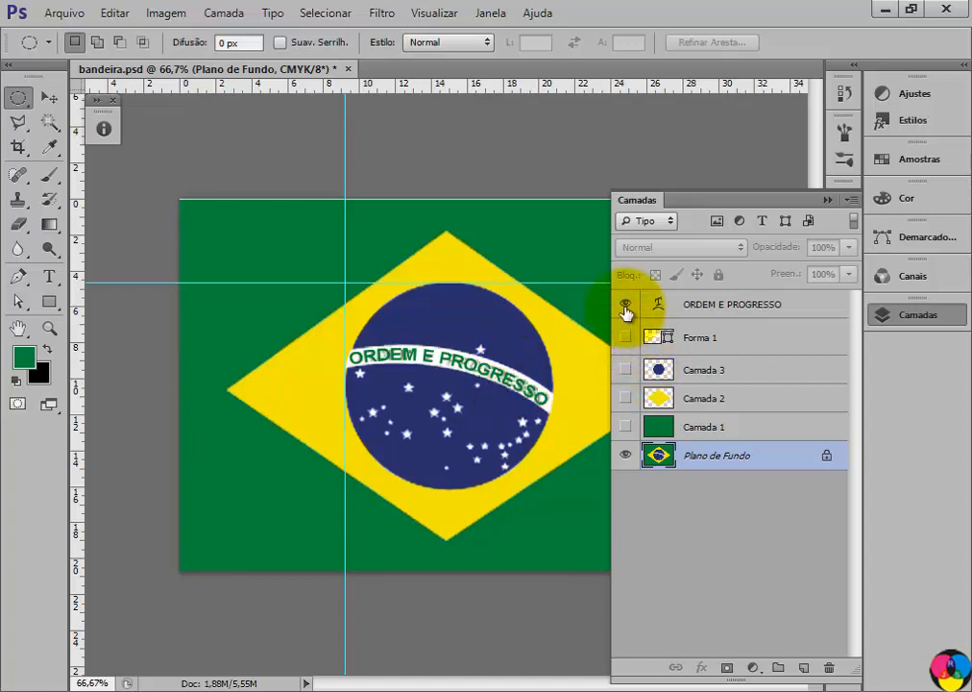
{"action": "left_click", "coordinate": [626, 306]}
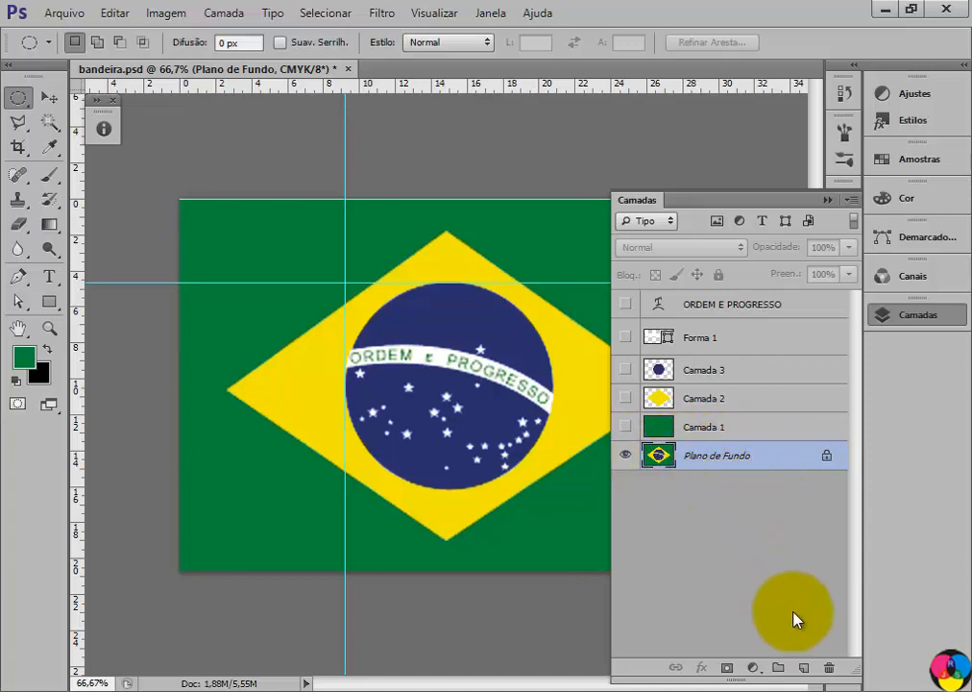
{"action": "left_click", "coordinate": [805, 673]}
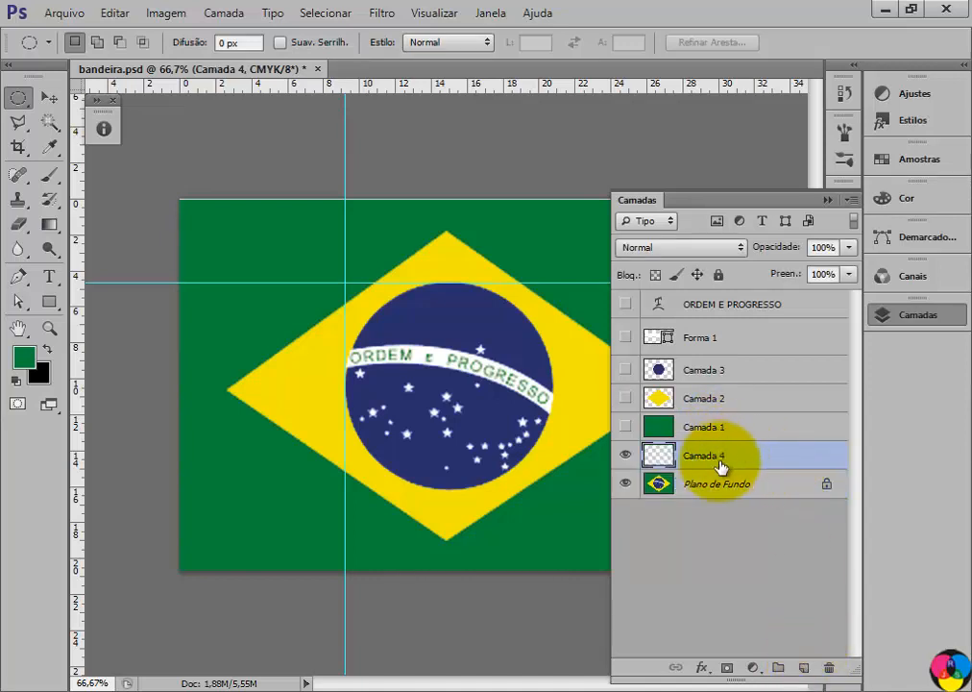
{"action": "left_click_drag", "start_coordinate": [749, 462], "coordinate": [762, 297]}
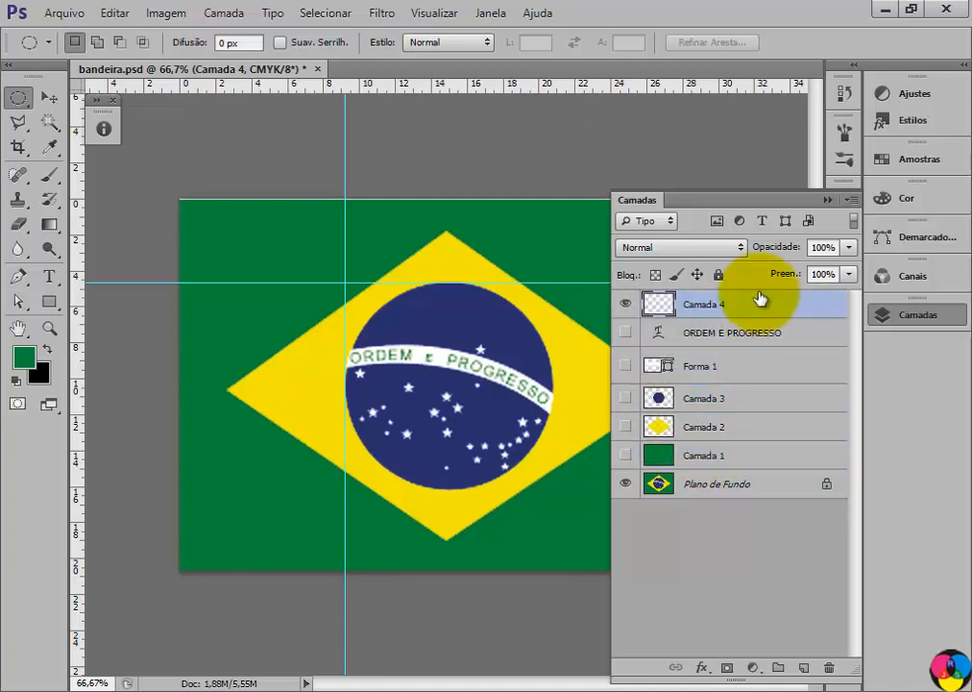
{"action": "left_click_drag", "start_coordinate": [441, 472], "coordinate": [405, 394]}
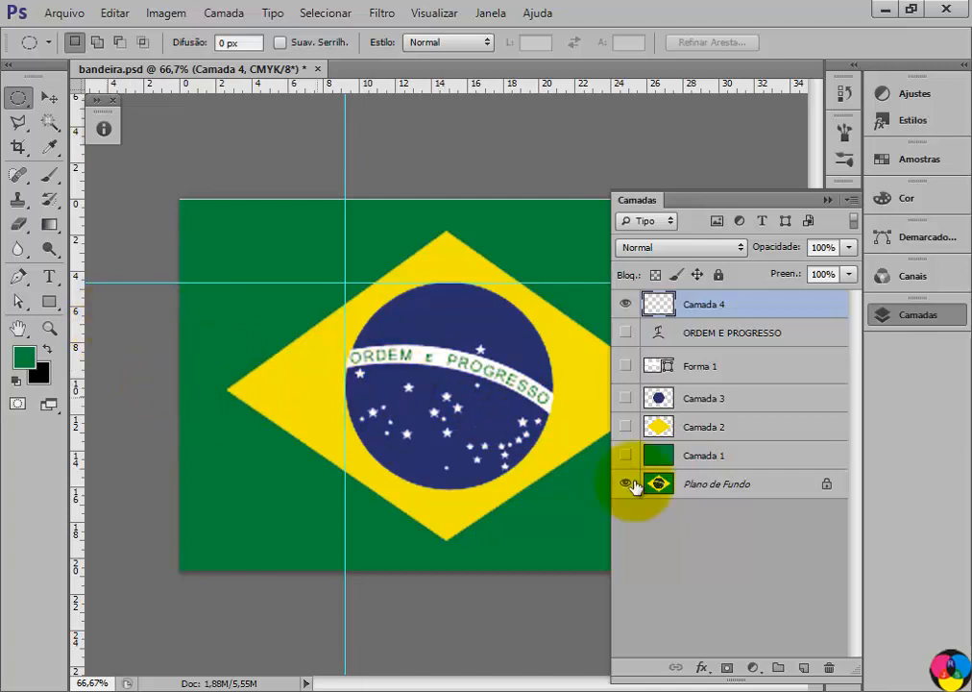
{"action": "left_click", "coordinate": [515, 354]}
{"action": "left_click_drag", "start_coordinate": [515, 354], "coordinate": [495, 424]}
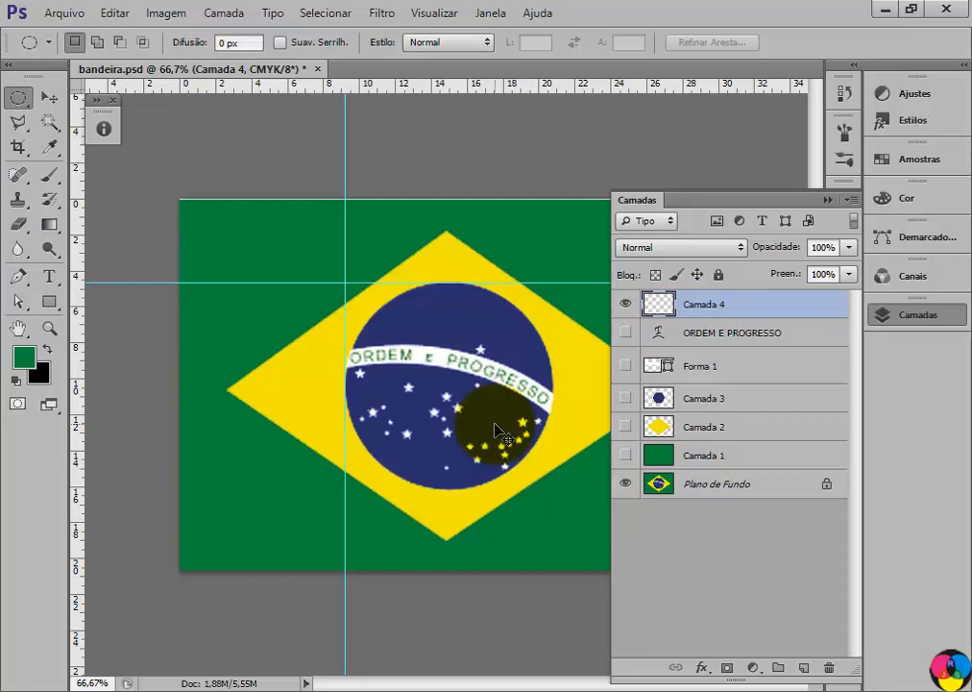
{"action": "scroll", "coordinate": [495, 430], "scroll_direction": "up", "scroll_amount": 1}
{"action": "scroll", "coordinate": [495, 429], "scroll_direction": "up", "scroll_amount": 1}
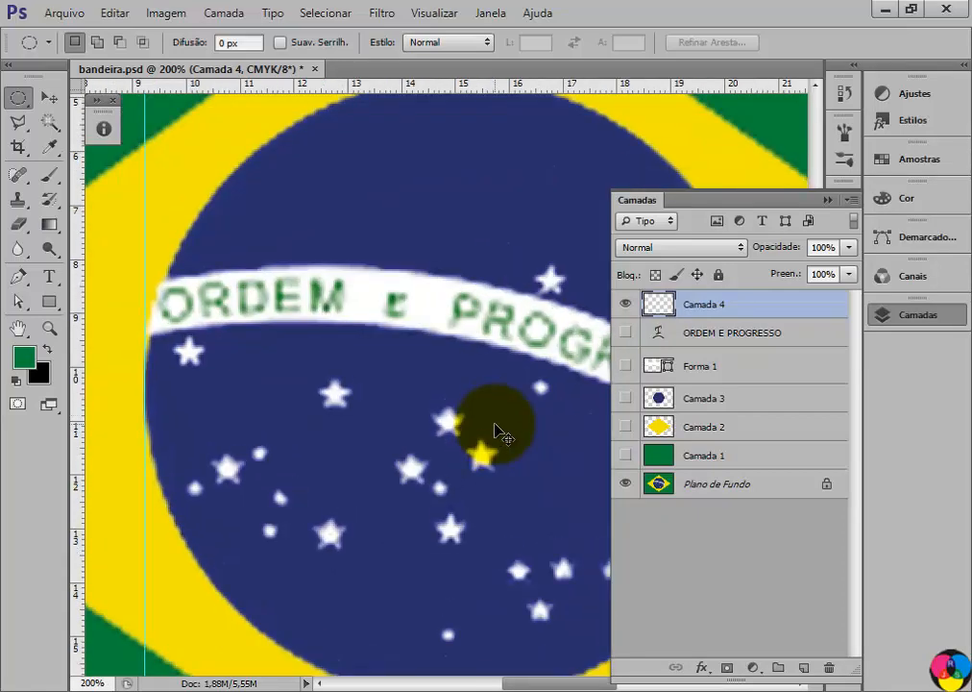
{"action": "scroll", "coordinate": [501, 435], "scroll_direction": "up", "scroll_amount": 1}
{"action": "scroll", "coordinate": [496, 430], "scroll_direction": "up", "scroll_amount": 1}
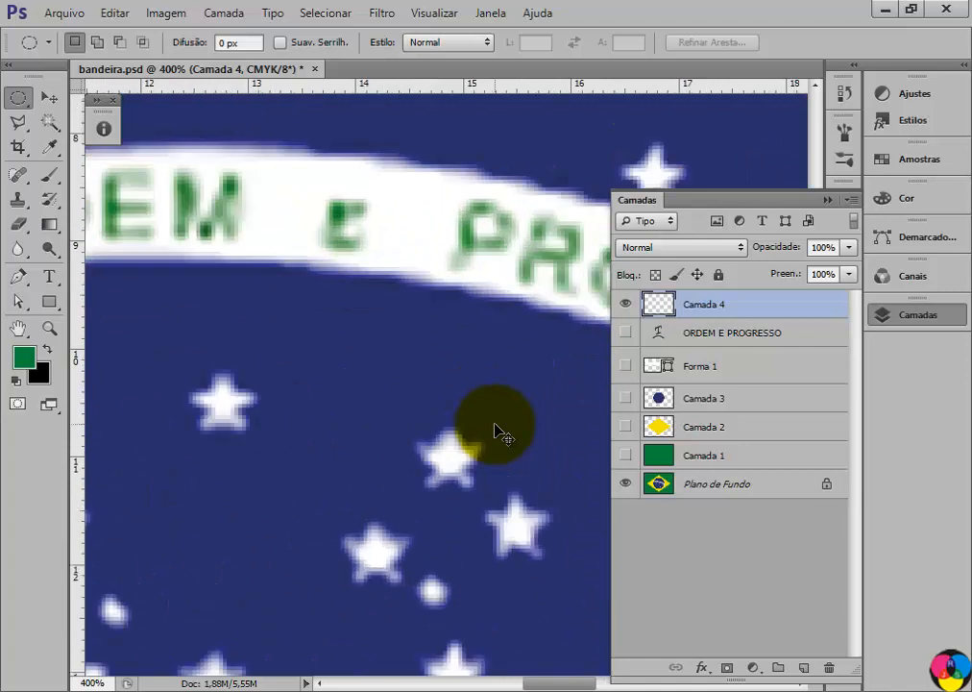
{"action": "key", "text": "ctrl+plus"}
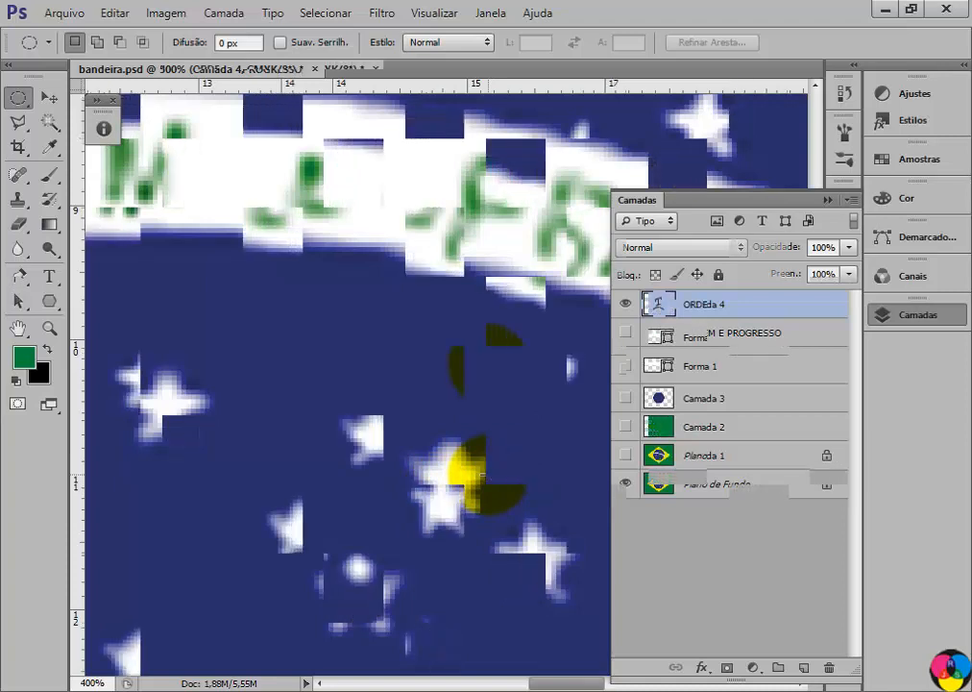
{"action": "key", "text": "Delete"}
{"action": "key", "text": "ctrl+minus"}
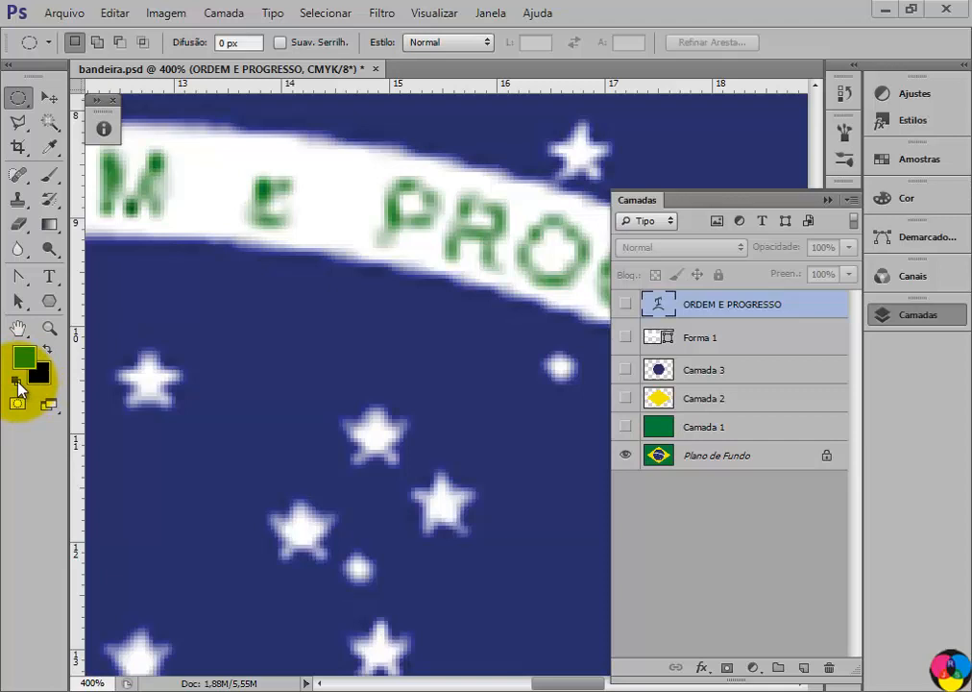
Step: Set the foreground to white and draw a 5-sided Polygon shape about 37 px wide in the blue circle below the band
{"action": "left_click", "coordinate": [17, 383]}
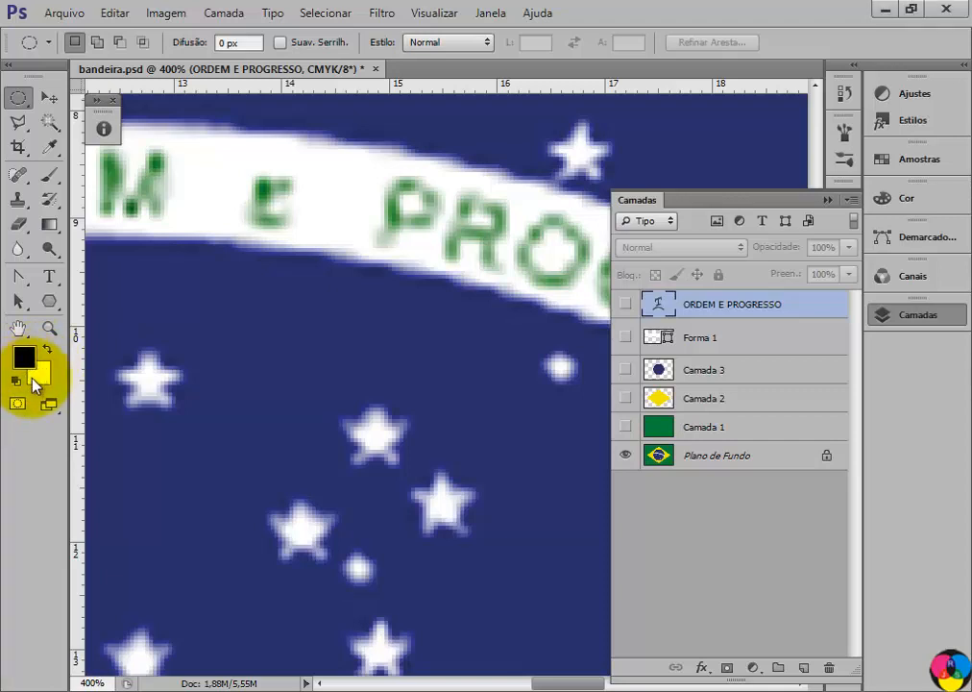
{"action": "left_click", "coordinate": [46, 349]}
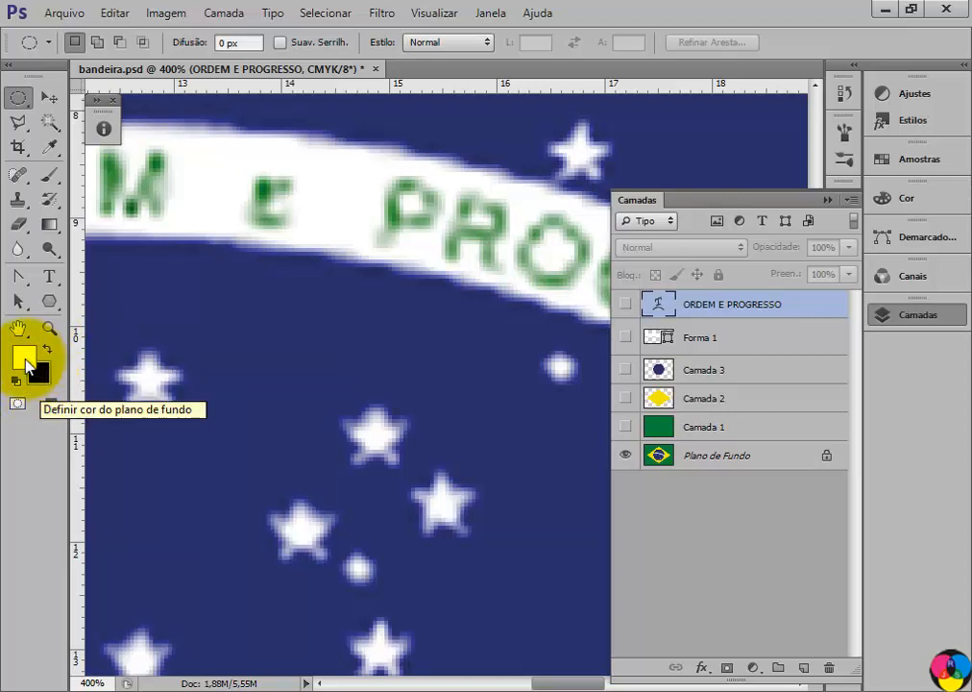
{"action": "left_click", "coordinate": [50, 302]}
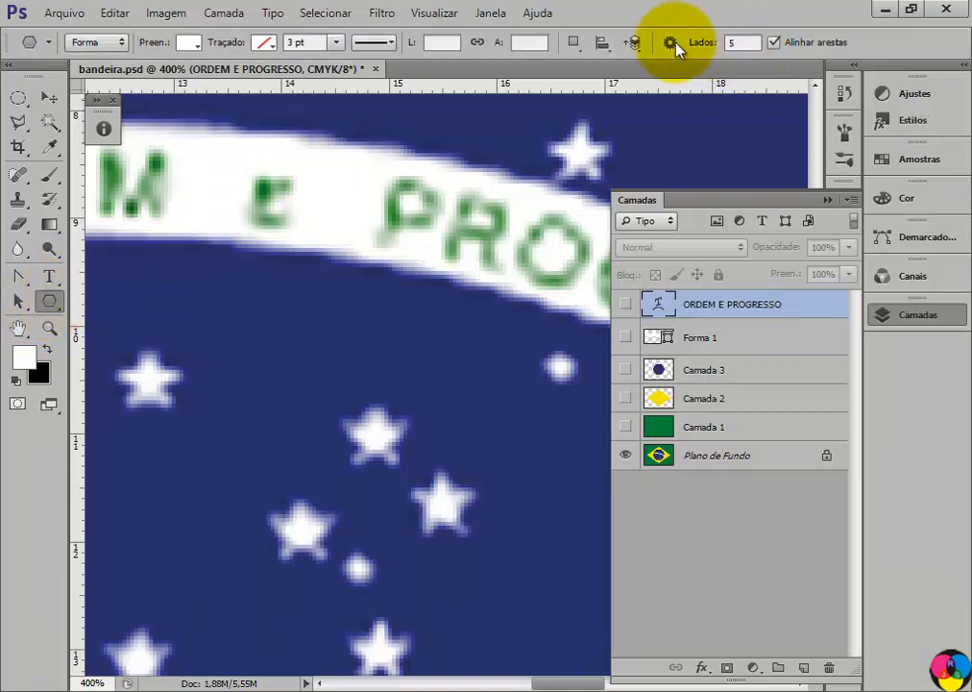
{"action": "left_click", "coordinate": [741, 44]}
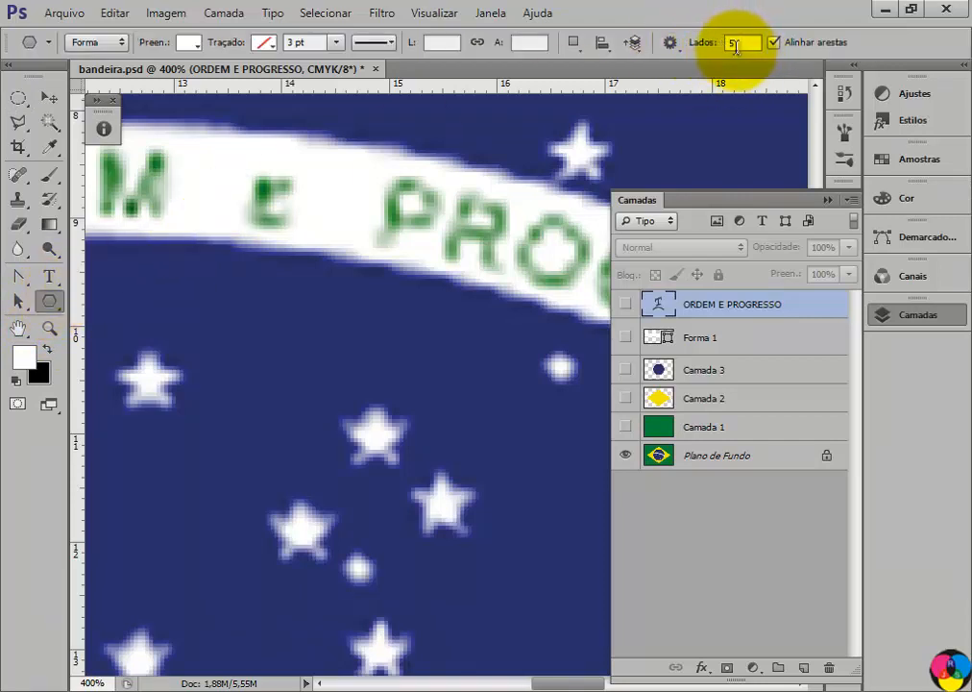
{"action": "left_click_drag", "start_coordinate": [740, 44], "coordinate": [733, 46]}
{"action": "key", "text": "Return"}
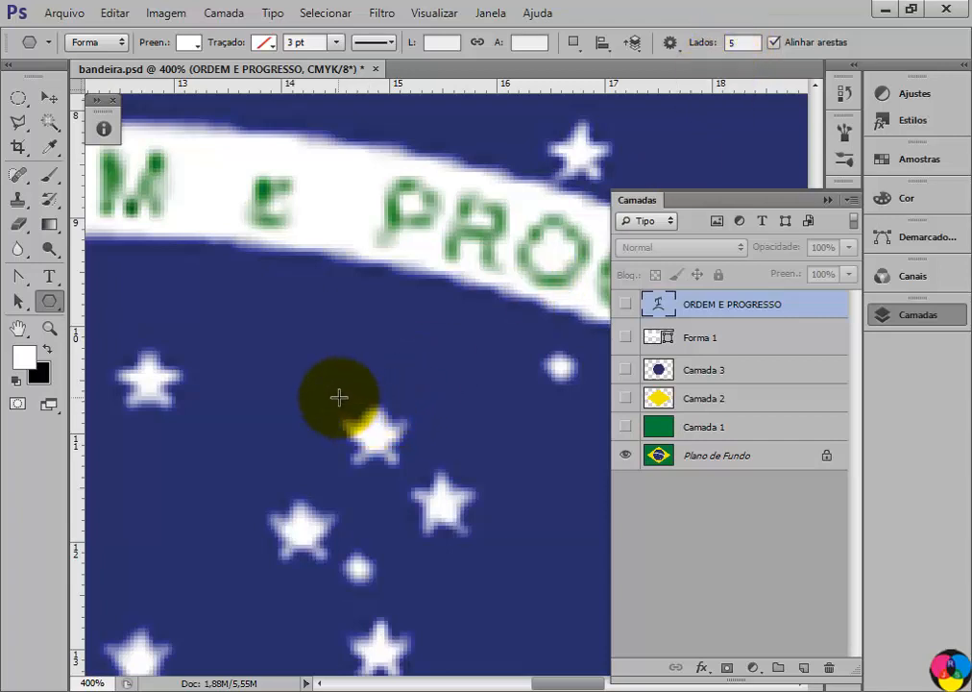
{"action": "left_click_drag", "start_coordinate": [340, 378], "coordinate": [382, 429]}
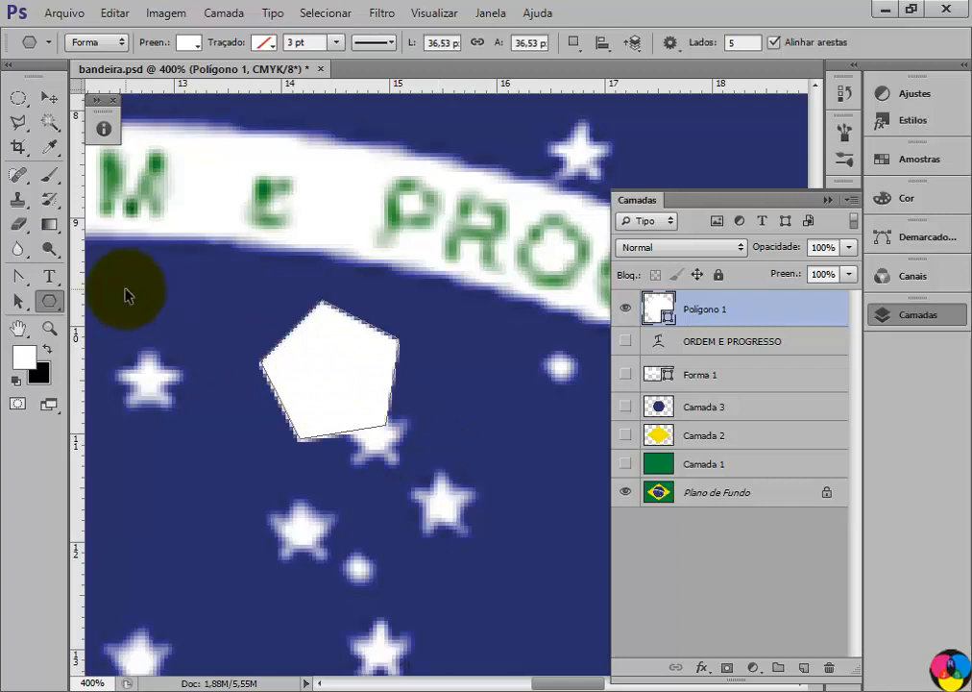
Step: Rotate the white pentagon about 8° clockwise so it points straight up with a level base, and commit the transform
{"action": "key", "text": "ctrl+t"}
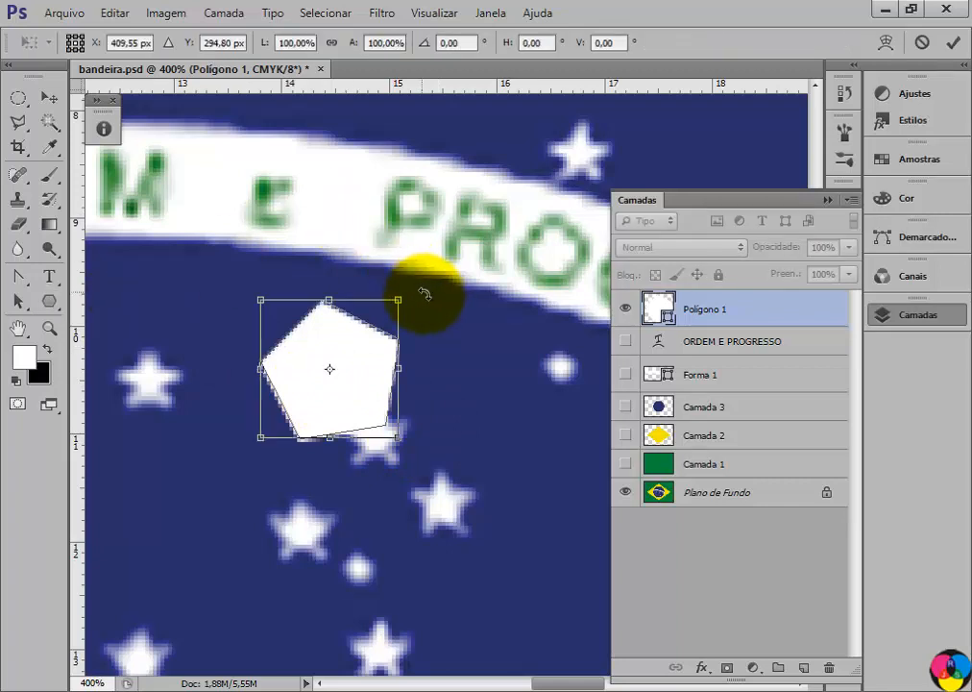
{"action": "mouse_move", "coordinate": [425, 293]}
{"action": "left_mouse_down"}
{"action": "mouse_move", "coordinate": [436, 311]}
{"action": "mouse_move", "coordinate": [427, 308]}
{"action": "left_mouse_up"}
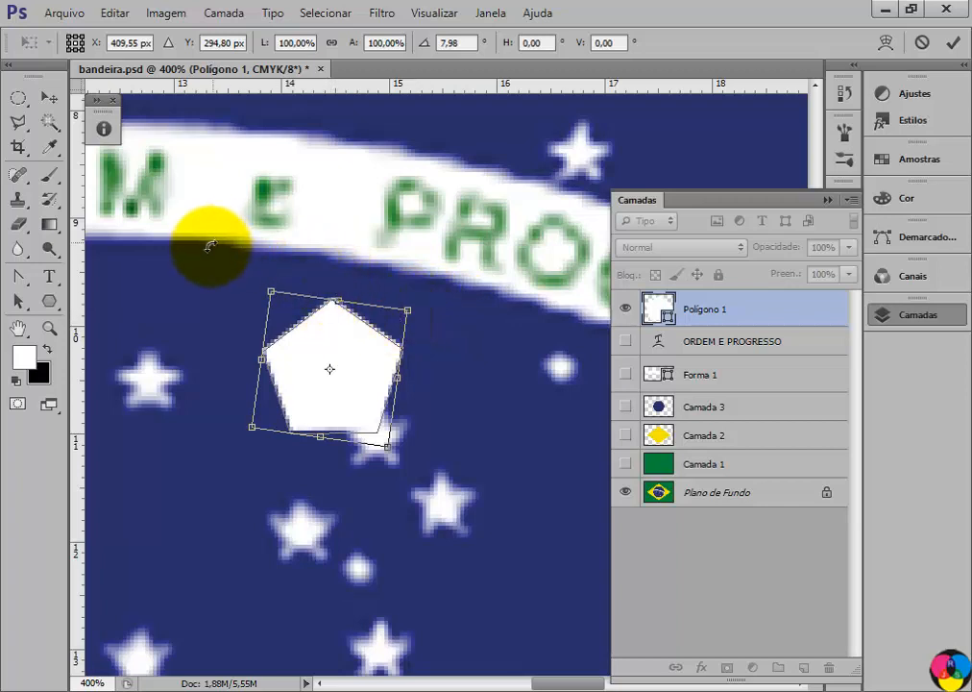
{"action": "key", "text": "Return"}
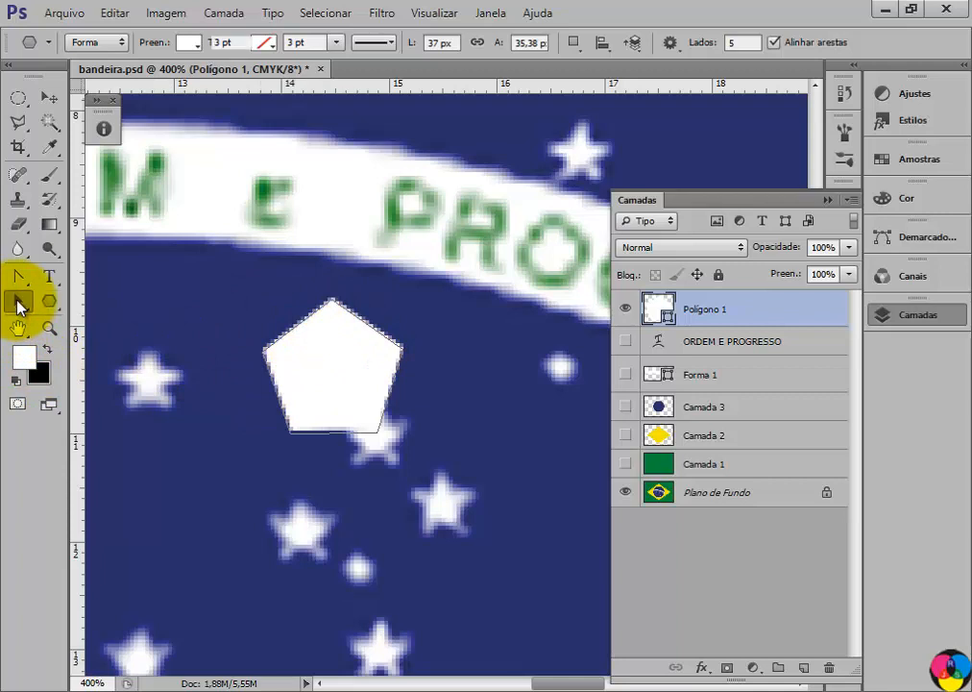
Step: Add an anchor point at the middle of each of the pentagon's five sides
{"action": "left_click", "coordinate": [18, 306]}
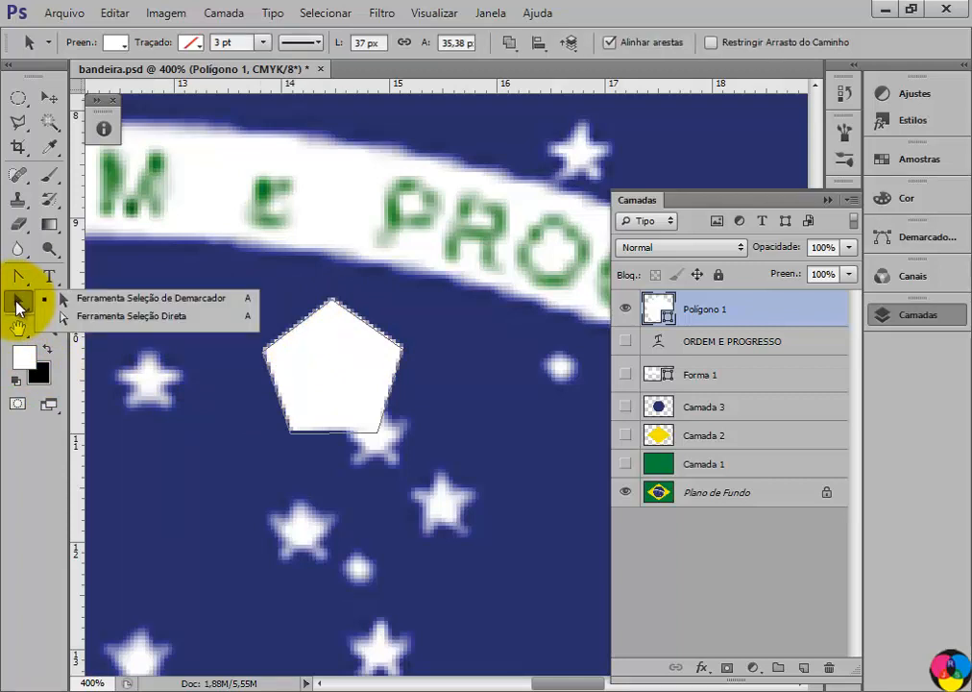
{"action": "left_click", "coordinate": [24, 285]}
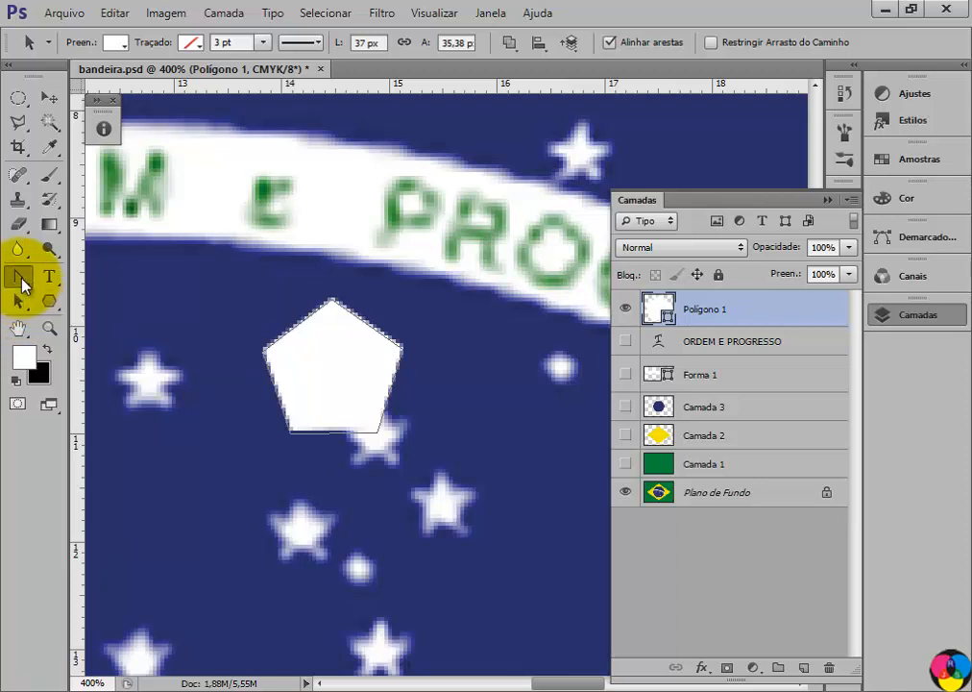
{"action": "left_click", "coordinate": [24, 286]}
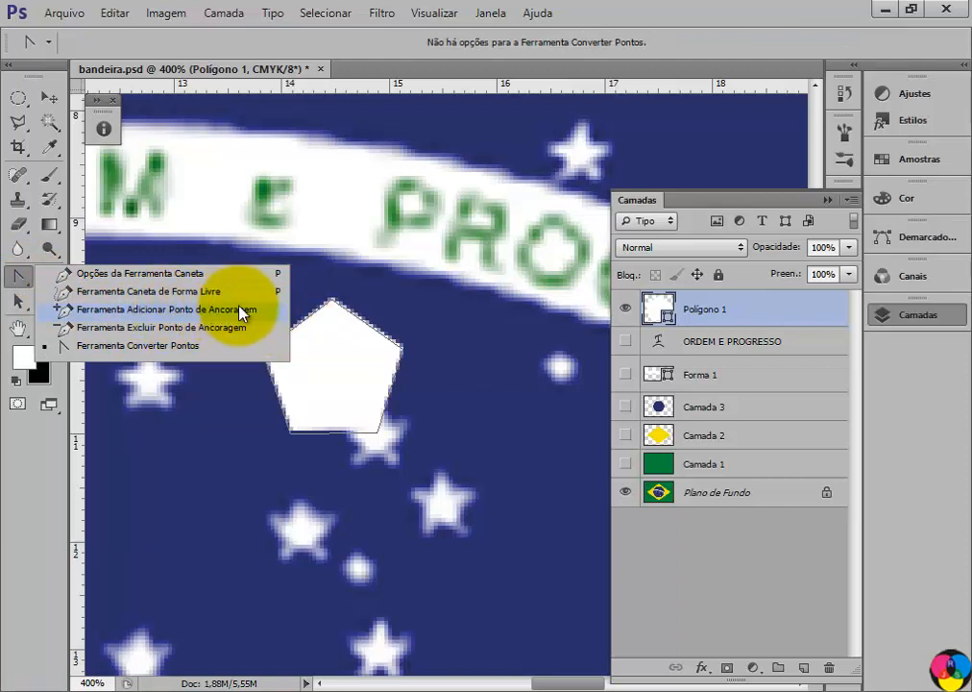
{"action": "left_click", "coordinate": [363, 327]}
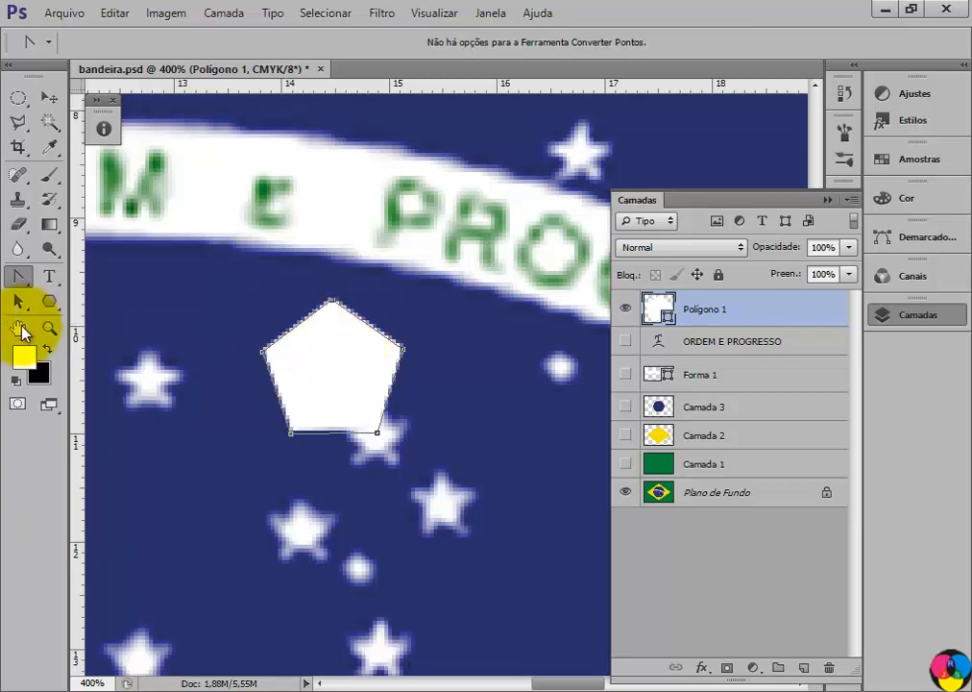
{"action": "left_click", "coordinate": [18, 275]}
{"action": "left_click", "coordinate": [67, 309]}
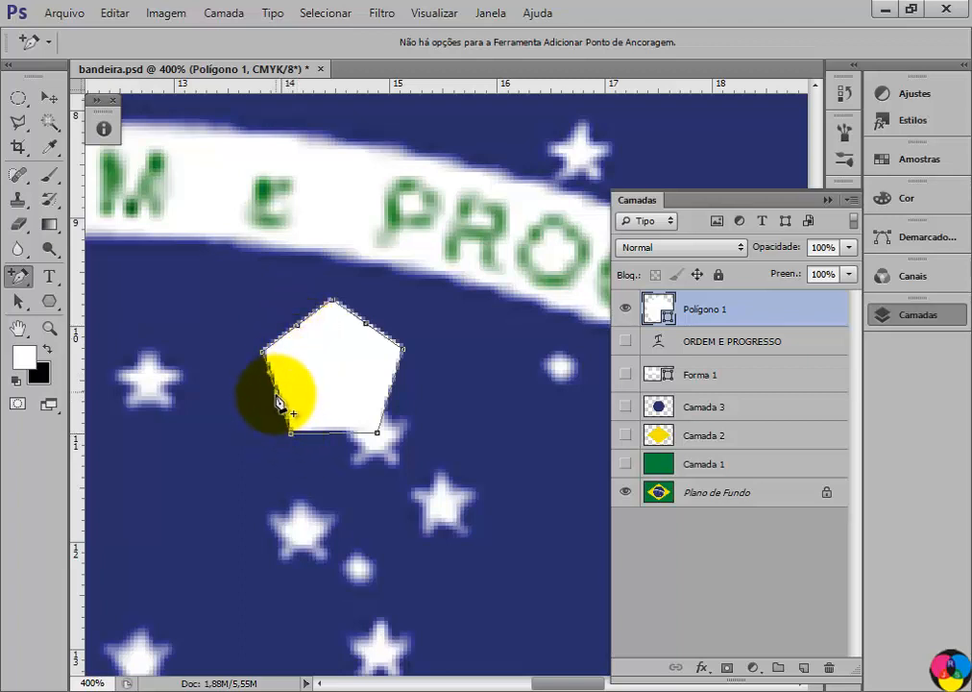
{"action": "left_click", "coordinate": [334, 434]}
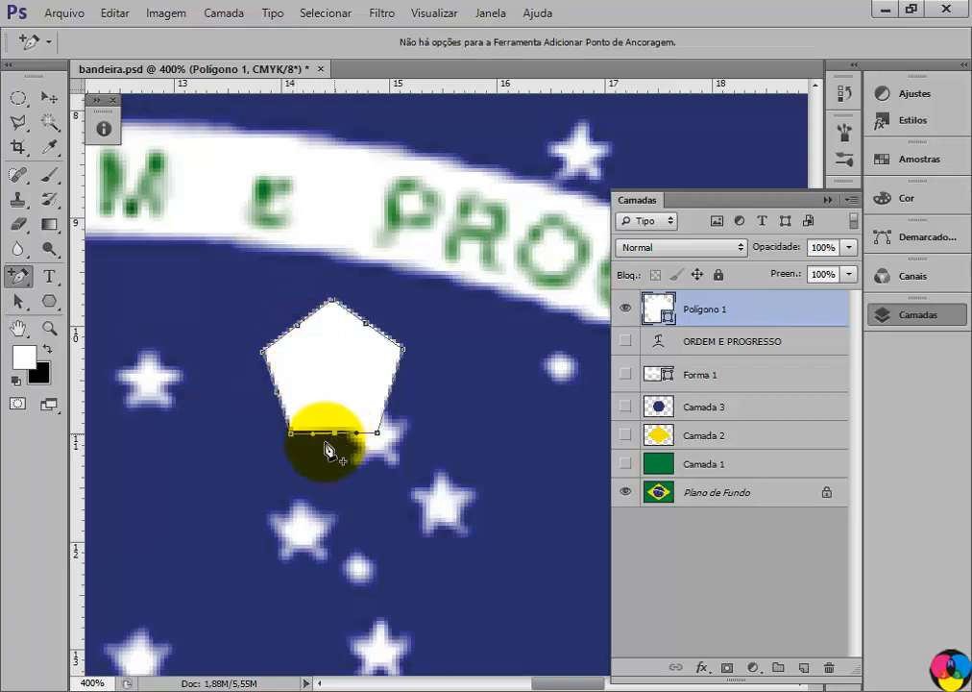
{"action": "left_click", "coordinate": [392, 398]}
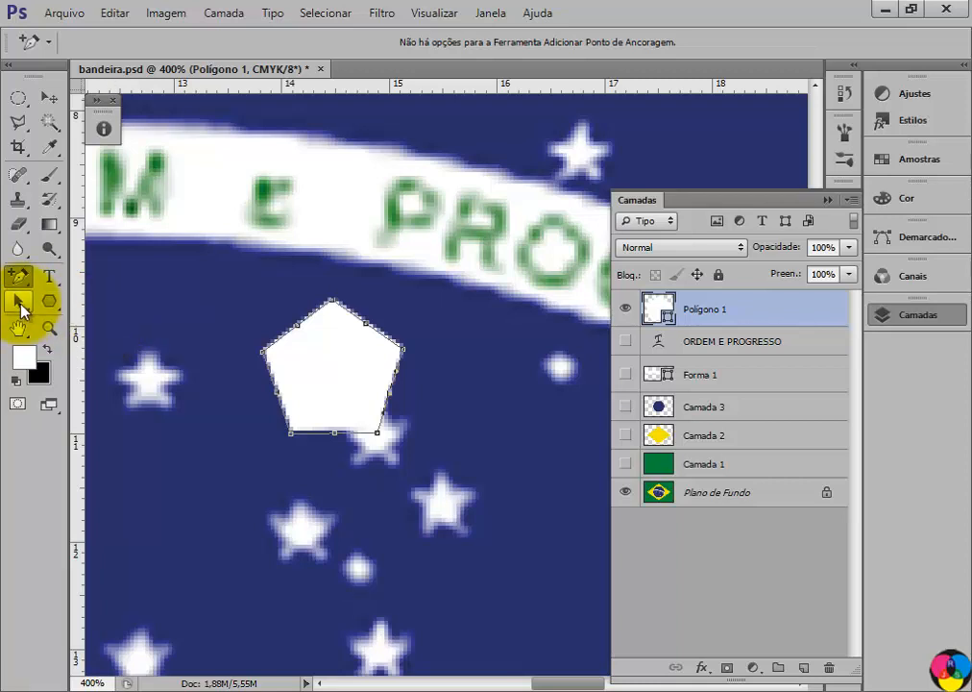
Step: Pull the five mid-side anchor points of the white pentagon inward with the Direct Selection tool to form a five-pointed star
{"action": "left_click_drag", "start_coordinate": [20, 308], "coordinate": [90, 328]}
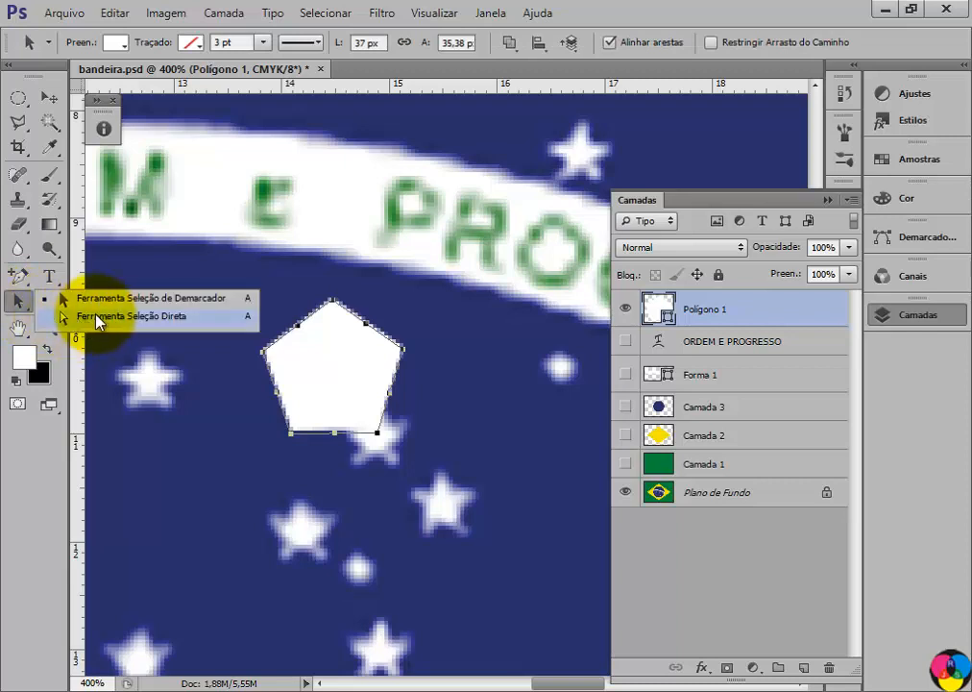
{"action": "left_click", "coordinate": [95, 318]}
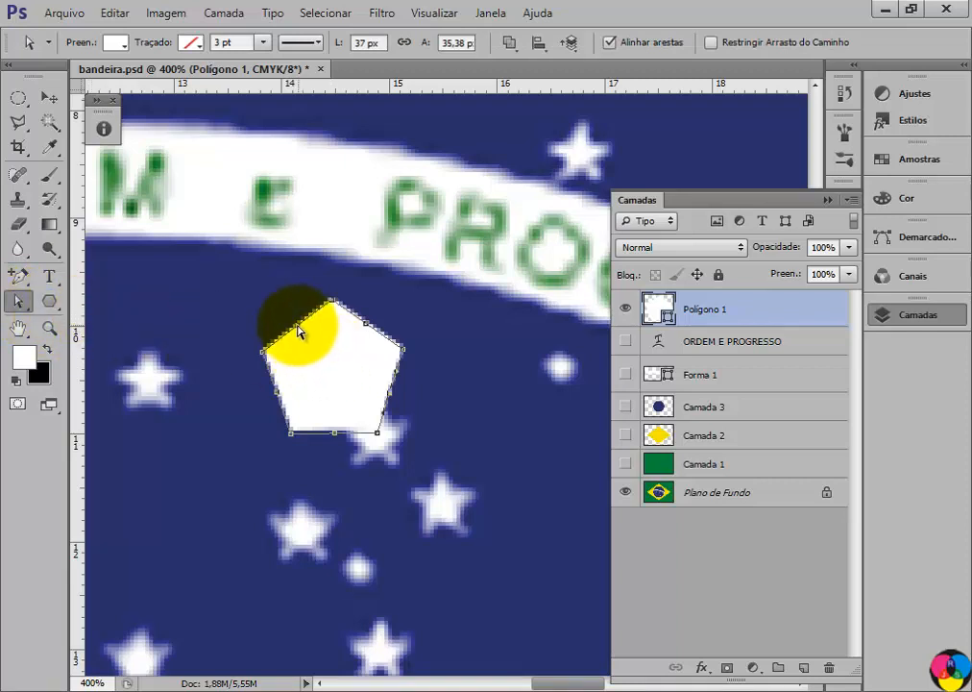
{"action": "left_click_drag", "start_coordinate": [298, 332], "coordinate": [310, 341]}
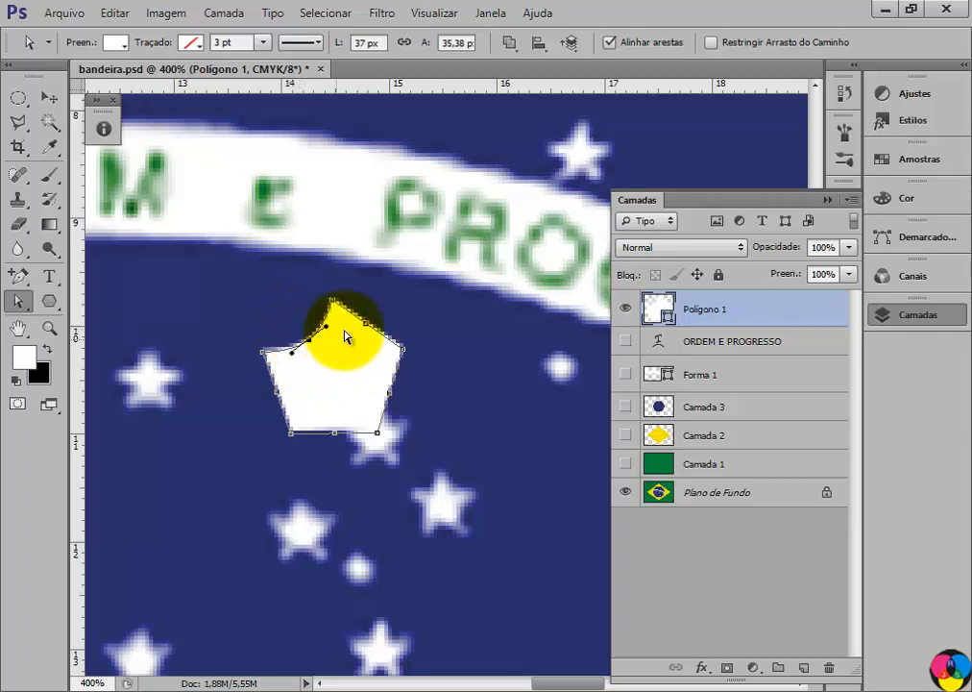
{"action": "left_click_drag", "start_coordinate": [369, 328], "coordinate": [353, 343]}
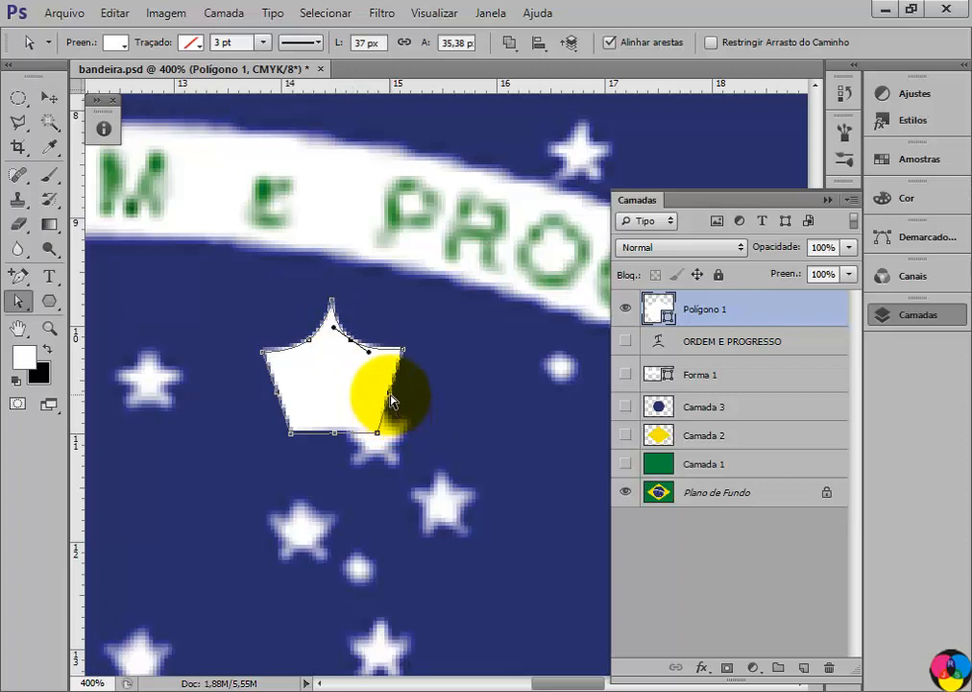
{"action": "left_click_drag", "start_coordinate": [392, 402], "coordinate": [372, 401]}
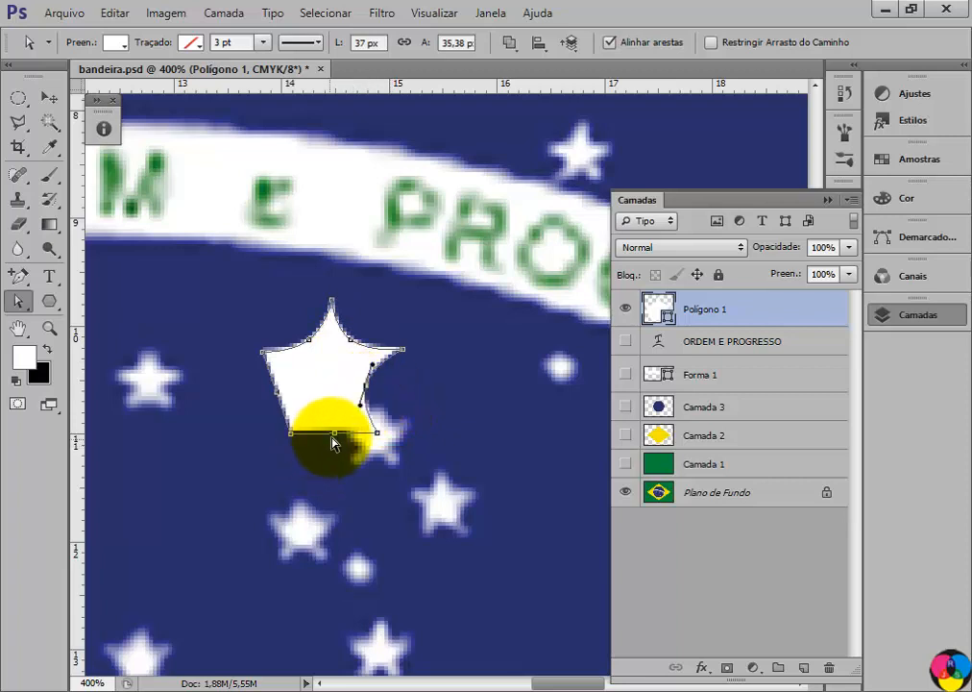
{"action": "left_click_drag", "start_coordinate": [334, 434], "coordinate": [334, 420]}
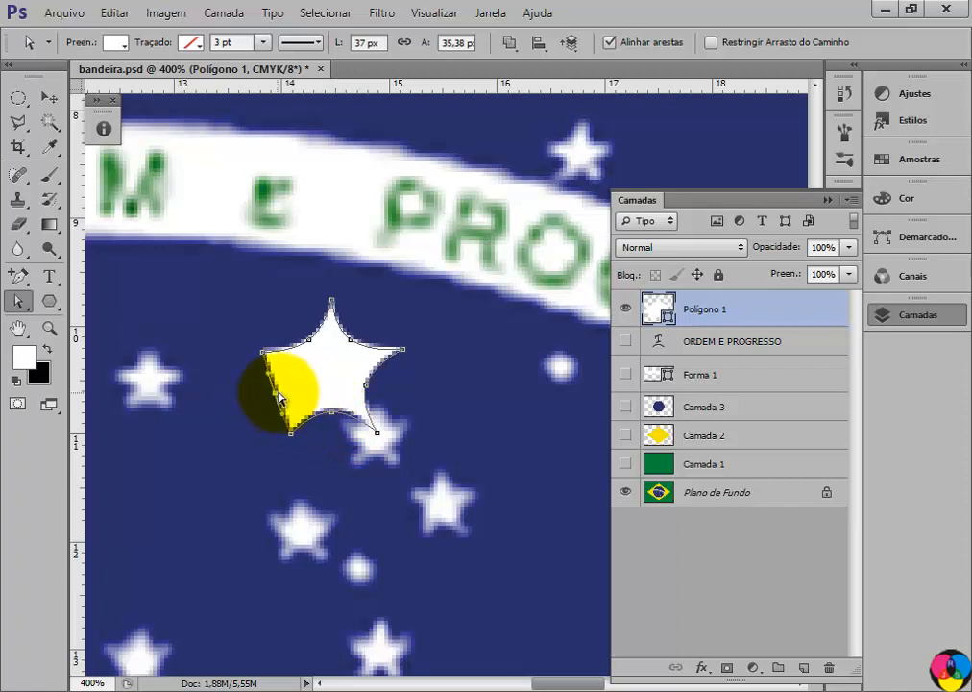
{"action": "mouse_move", "coordinate": [279, 397]}
{"action": "left_mouse_down"}
{"action": "mouse_move", "coordinate": [301, 390]}
{"action": "mouse_move", "coordinate": [294, 382]}
{"action": "left_mouse_up"}
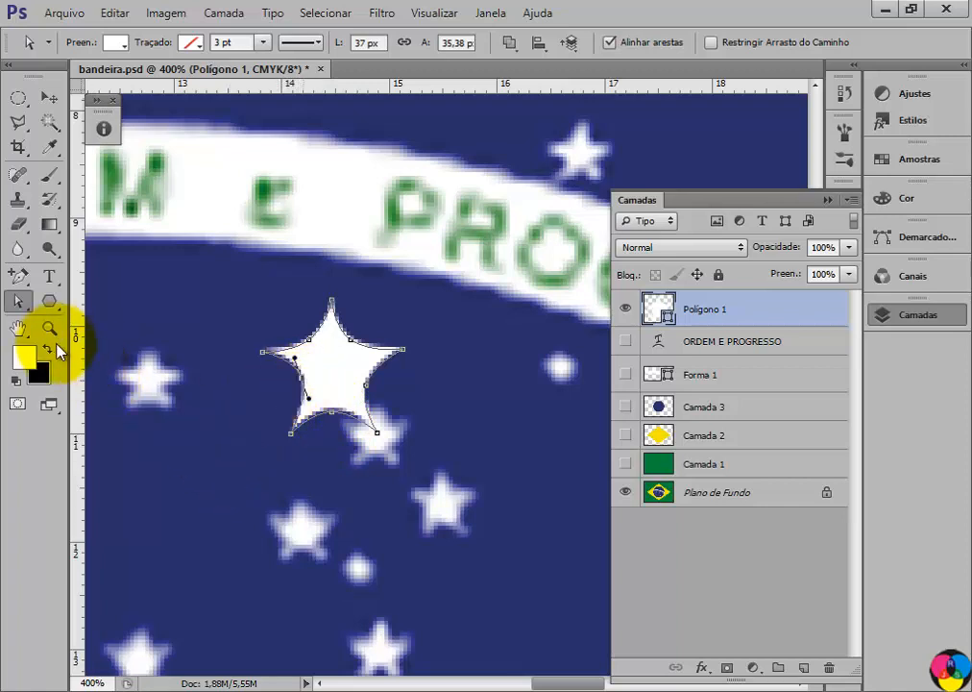
Step: Convert the star's five inner anchor points to sharp corners and nudge its lower-right tip slightly outward
{"action": "left_click", "coordinate": [23, 280]}
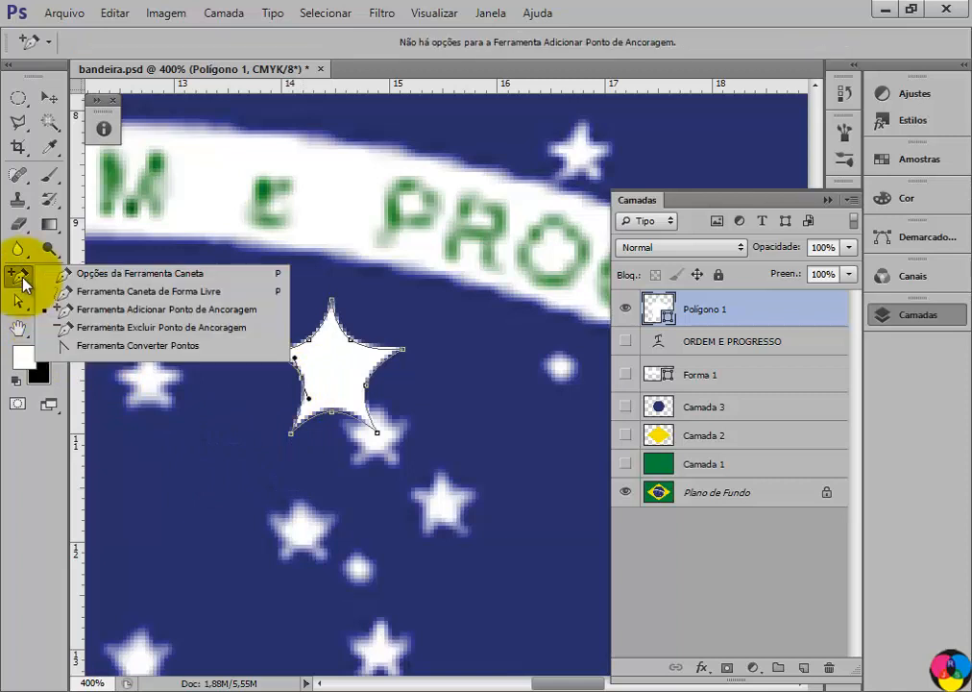
{"action": "left_click", "coordinate": [129, 352]}
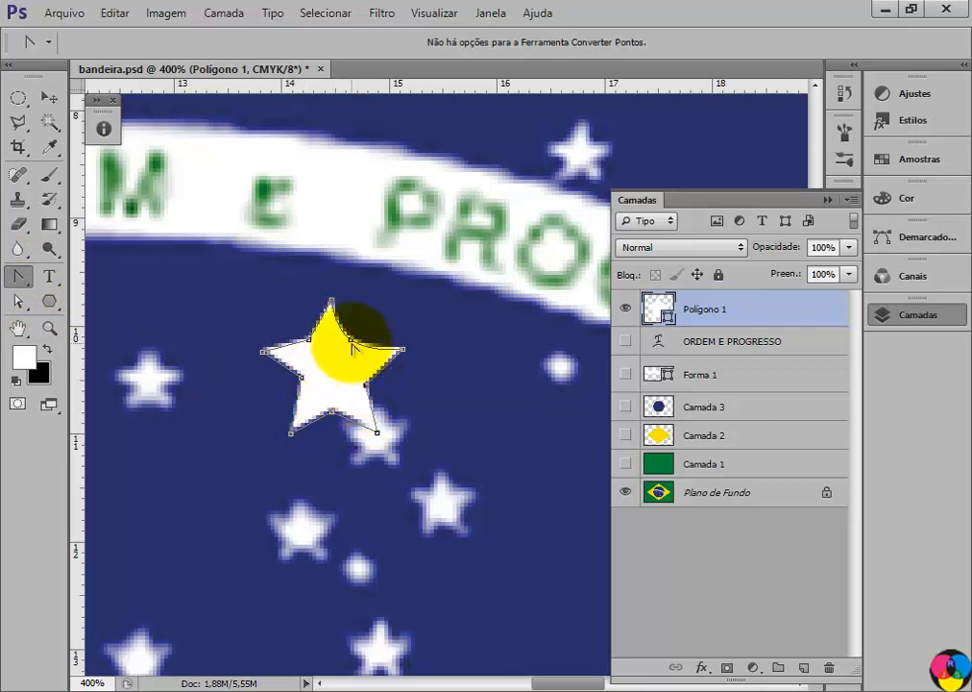
{"action": "left_click", "coordinate": [18, 301]}
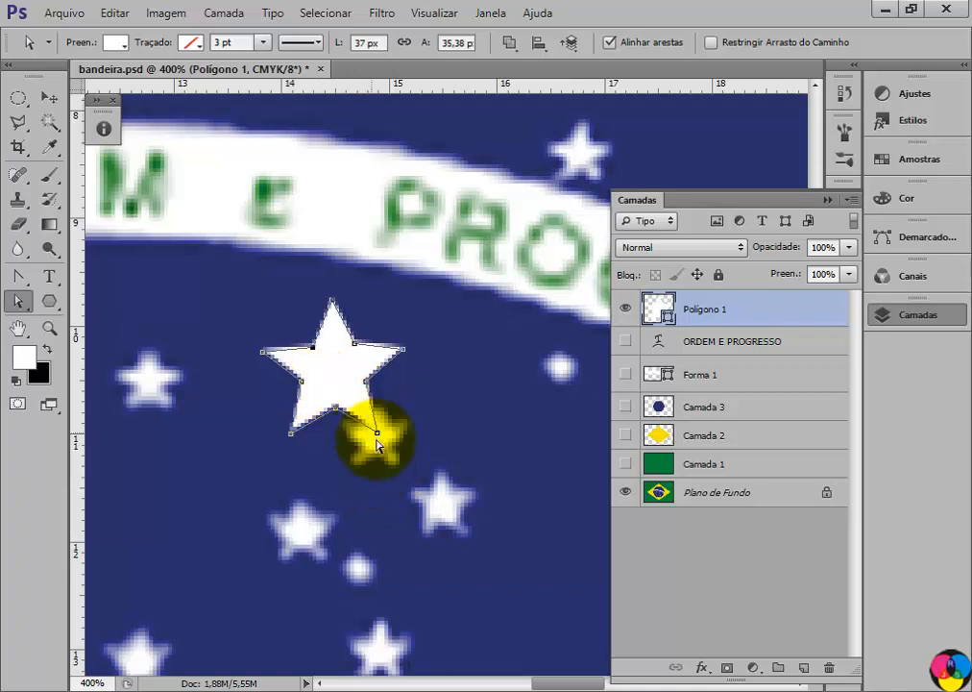
{"action": "left_click_drag", "start_coordinate": [382, 438], "coordinate": [380, 440]}
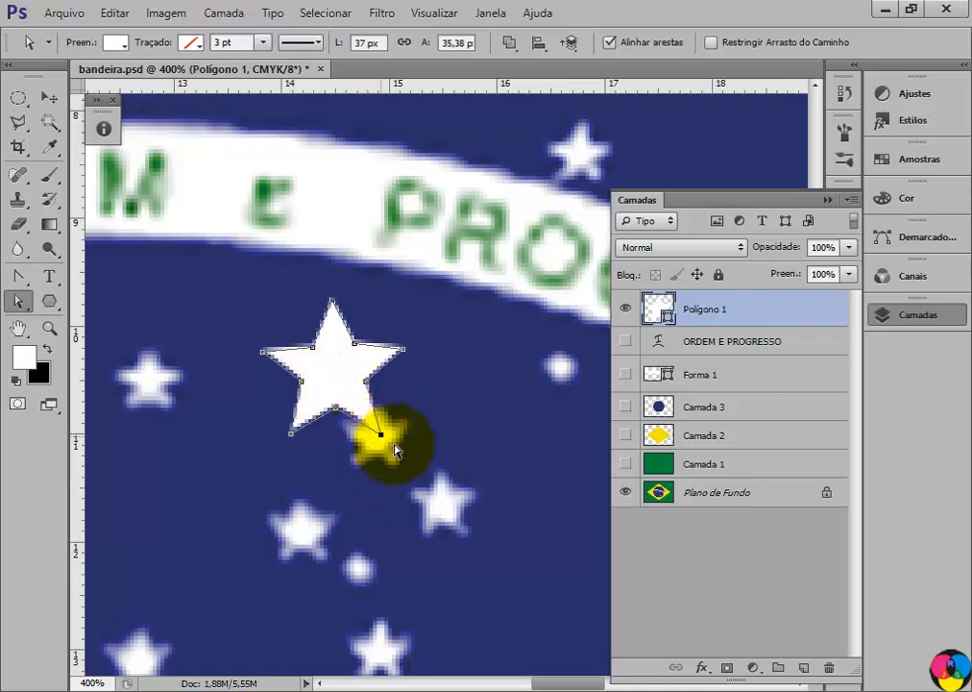
{"action": "left_click", "coordinate": [48, 98]}
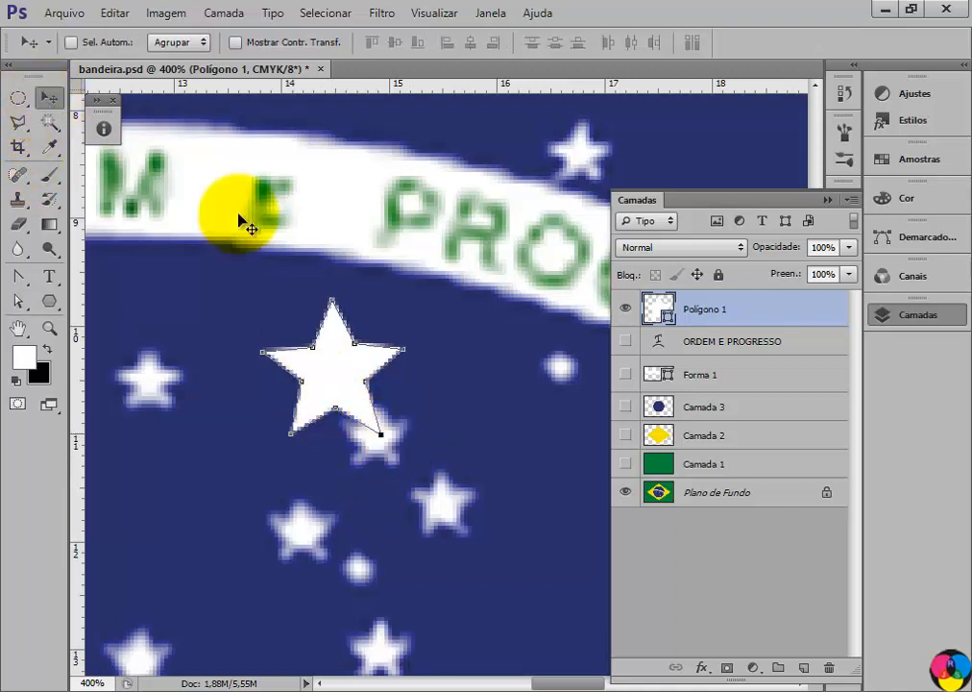
{"action": "left_click", "coordinate": [18, 301]}
{"action": "left_click", "coordinate": [381, 438]}
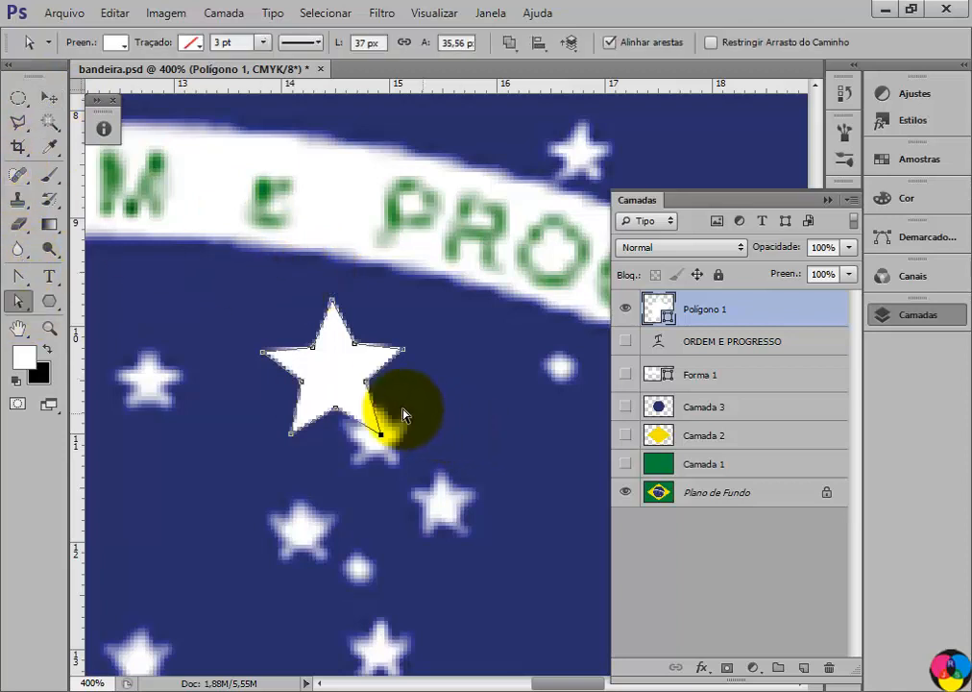
{"action": "left_click_drag", "start_coordinate": [381, 435], "coordinate": [385, 438]}
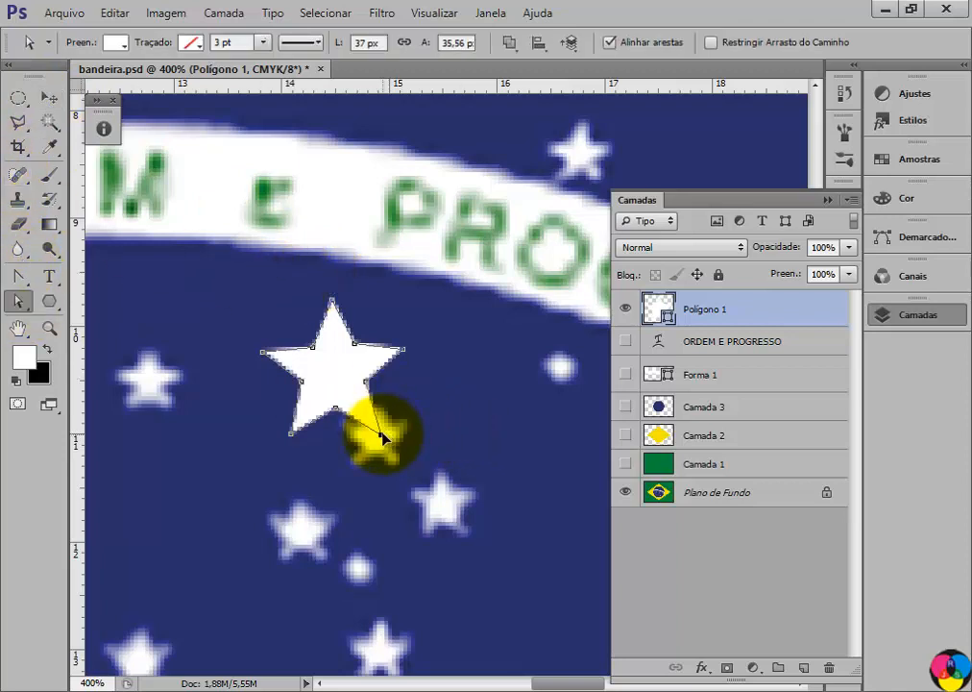
{"action": "left_click", "coordinate": [17, 98]}
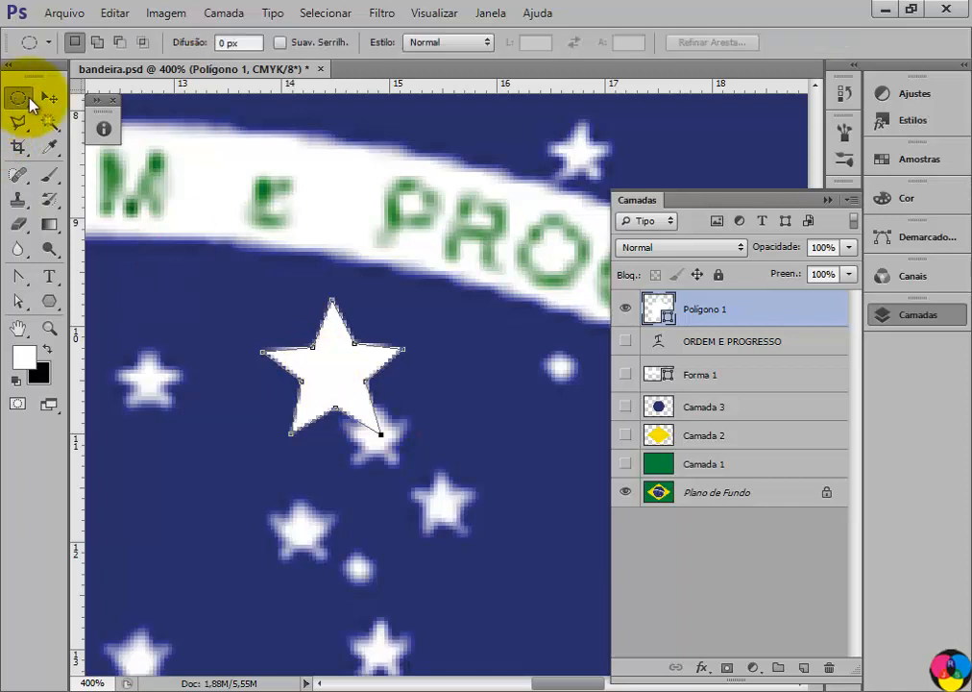
{"action": "left_click", "coordinate": [49, 98]}
{"action": "left_click_drag", "start_coordinate": [19, 298], "coordinate": [125, 319]}
{"action": "left_click_drag", "start_coordinate": [355, 332], "coordinate": [354, 367]}
Step: Scale the white star down to about 21 × 20 px and position it over the flag star below the gap before PROGRESSO
{"action": "key", "text": "ctrl+minus"}
{"action": "key", "text": "ctrl+minus"}
{"action": "key", "text": "ctrl+minus"}
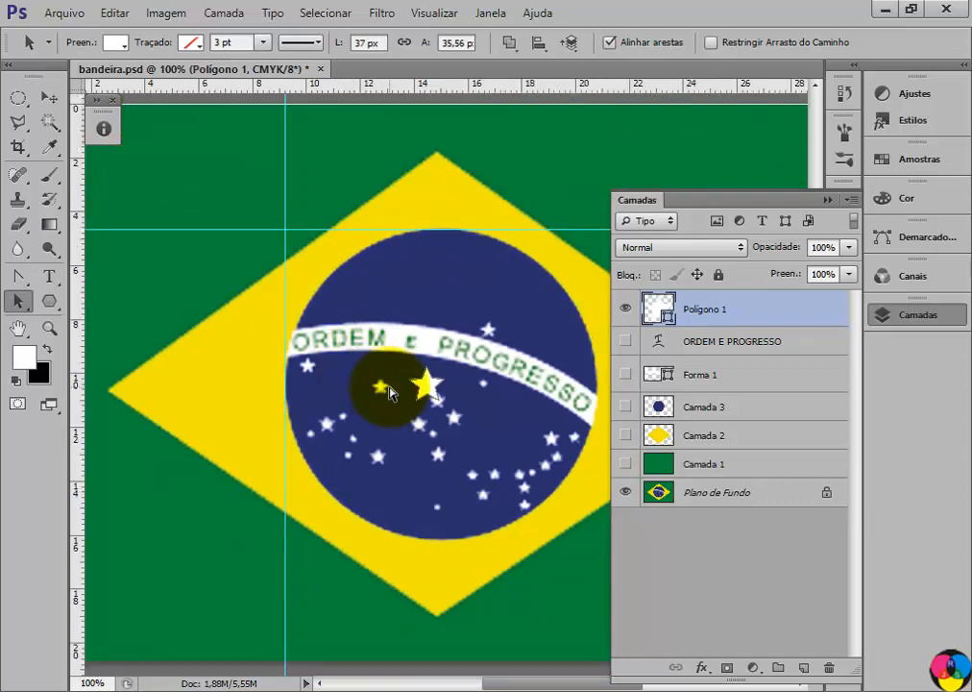
{"action": "left_click", "coordinate": [422, 386]}
{"action": "key", "text": "ctrl+t"}
{"action": "left_click_drag", "start_coordinate": [447, 404], "coordinate": [430, 386]}
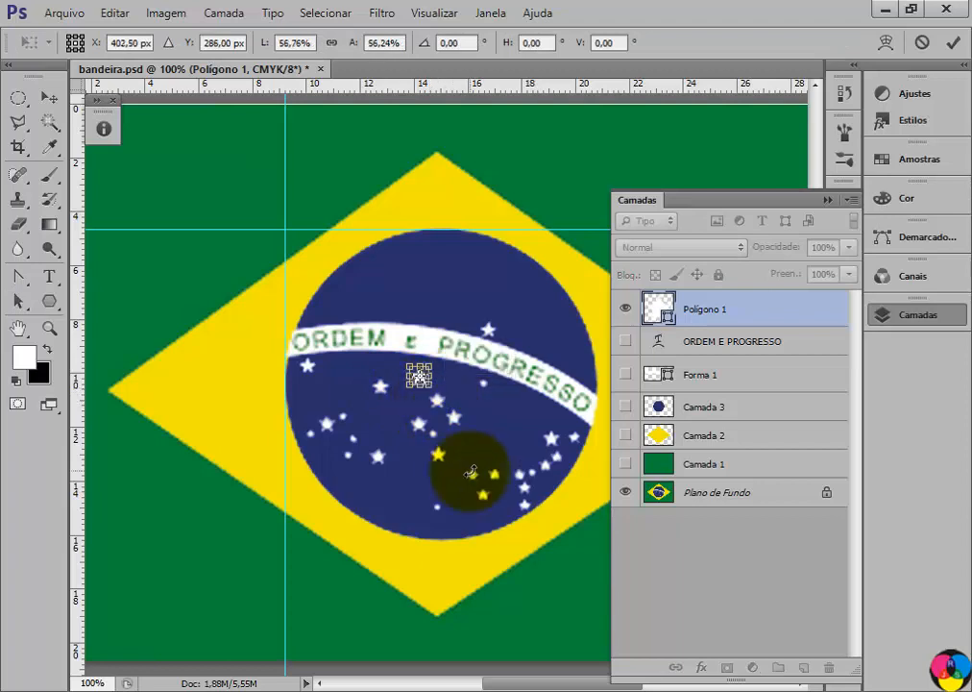
{"action": "key", "text": "Return"}
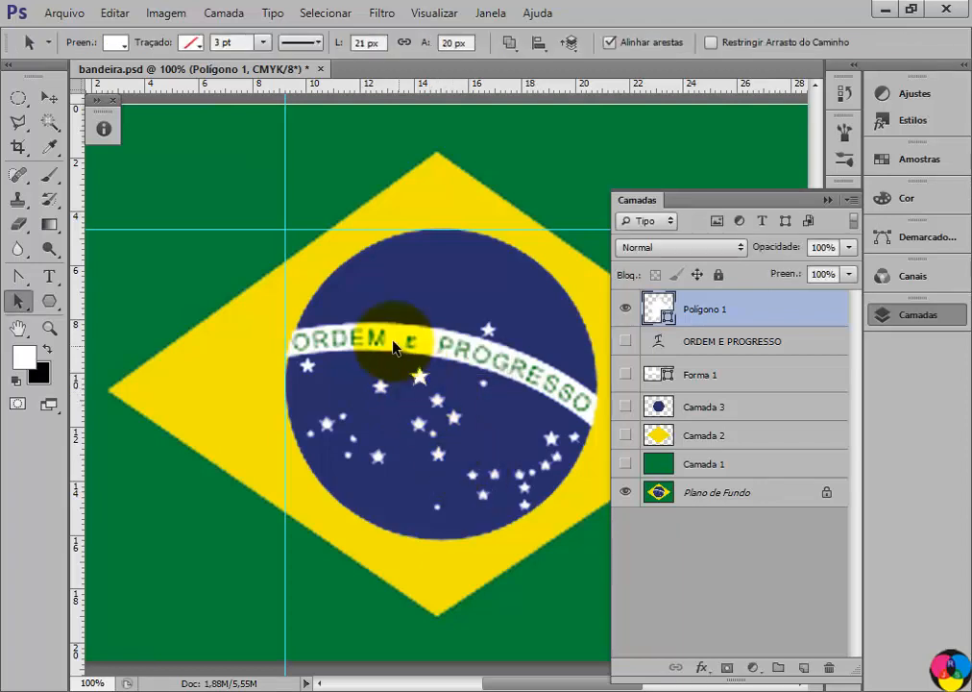
{"action": "left_click_drag", "start_coordinate": [420, 379], "coordinate": [440, 406]}
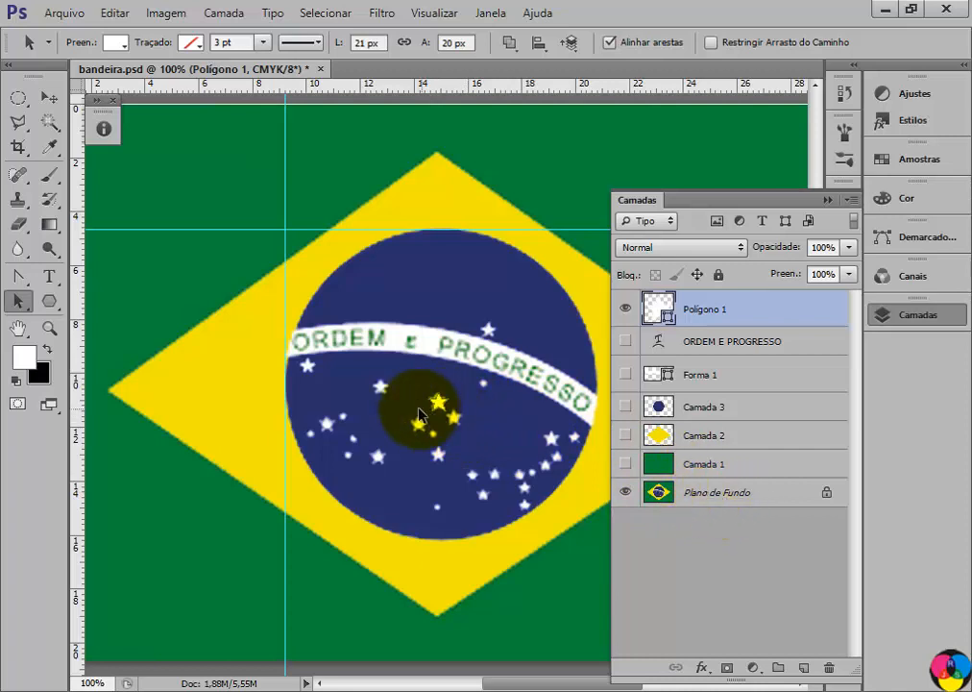
{"action": "left_click_drag", "start_coordinate": [434, 400], "coordinate": [437, 404]}
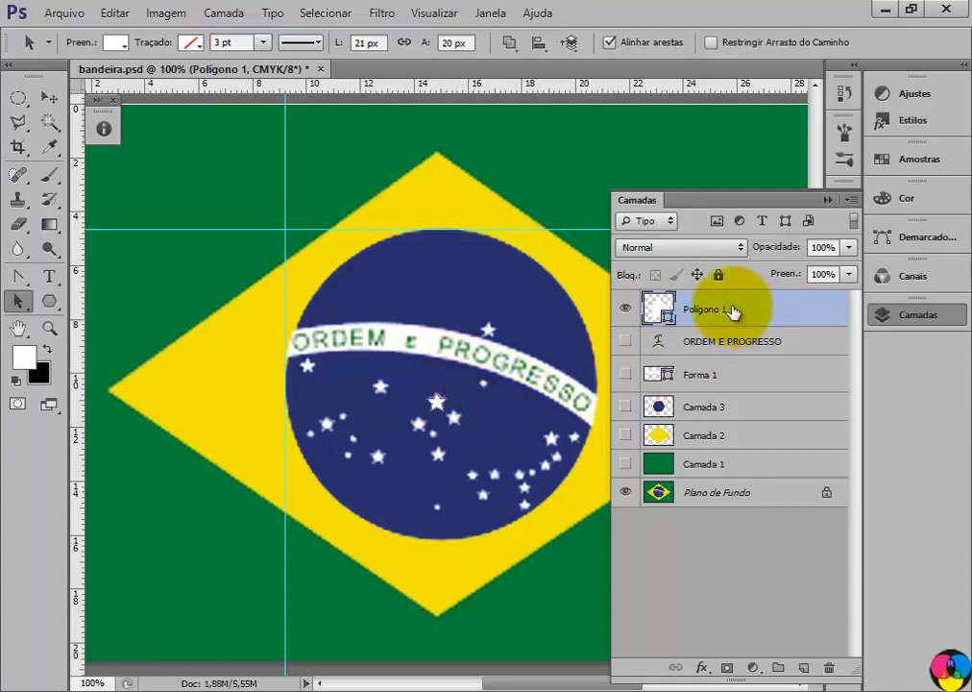
Step: Duplicate the Polígono 1 star layer and move the copy onto the flag star diagonally below and left of the original
{"action": "left_click_drag", "start_coordinate": [730, 309], "coordinate": [804, 673]}
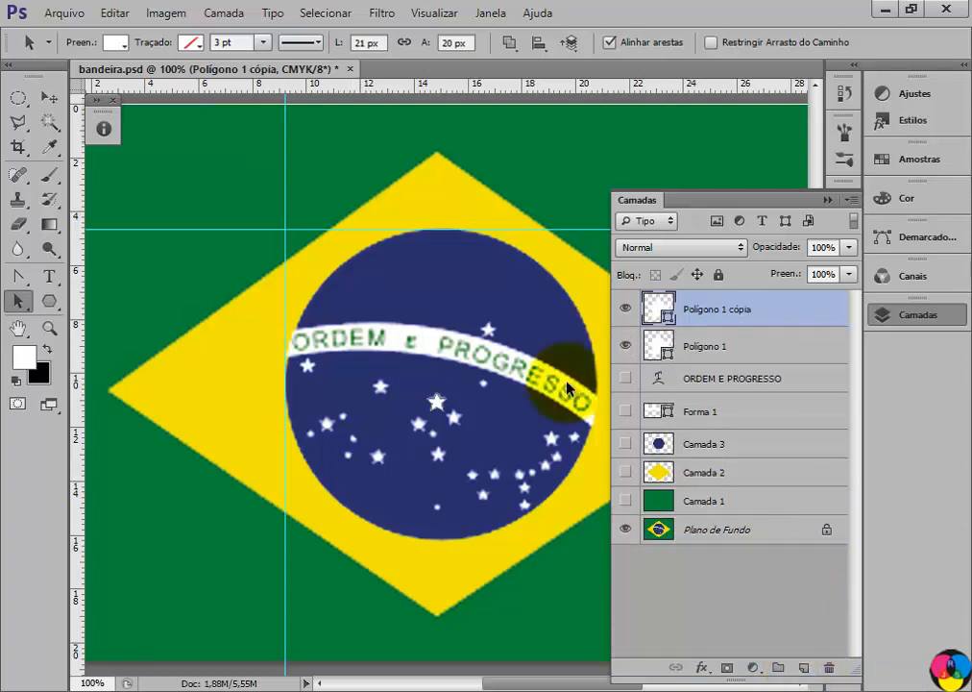
{"action": "left_click", "coordinate": [18, 304]}
{"action": "left_click", "coordinate": [118, 303]}
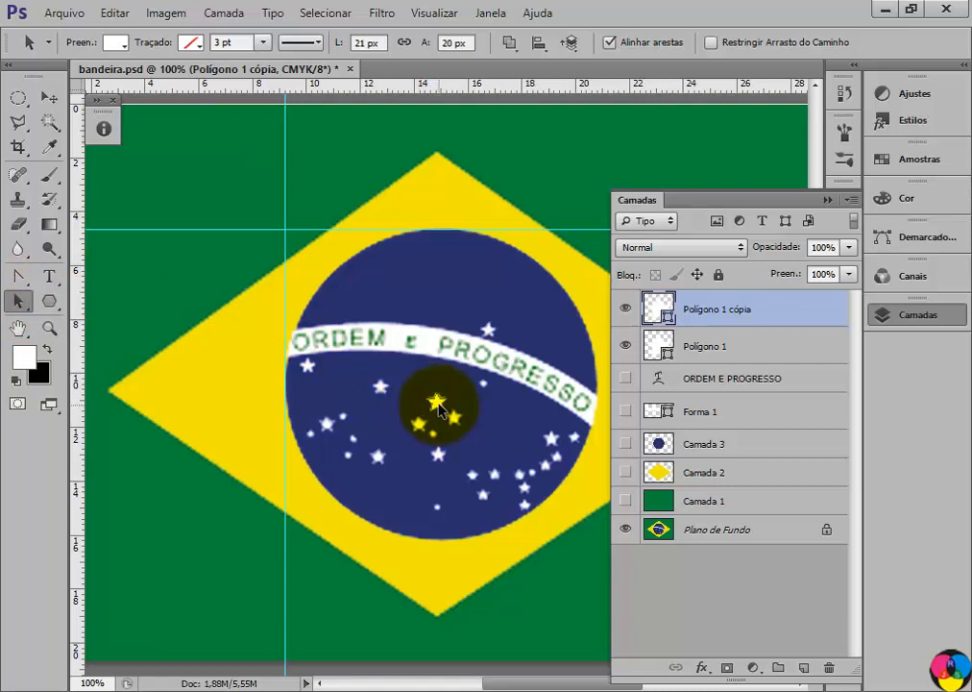
{"action": "left_click_drag", "start_coordinate": [439, 408], "coordinate": [419, 428]}
{"action": "left_click", "coordinate": [307, 381]}
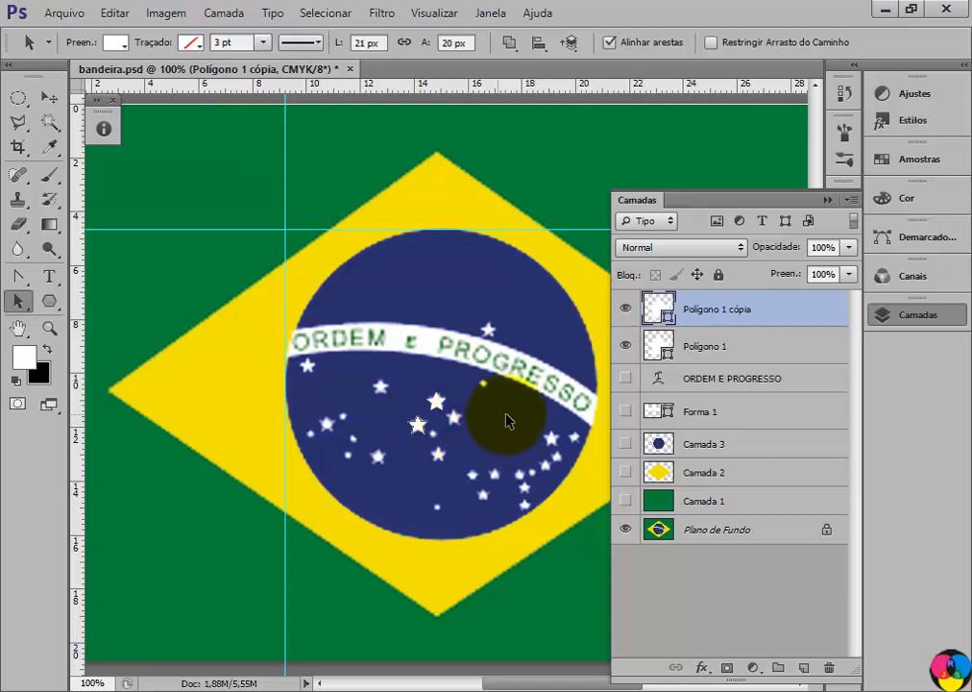
Step: Duplicate the Polígono 1 cópia layer, move the new star onto the smaller flag star to its right, and scale it to about 17 × 17 px
{"action": "left_click_drag", "start_coordinate": [770, 310], "coordinate": [803, 667]}
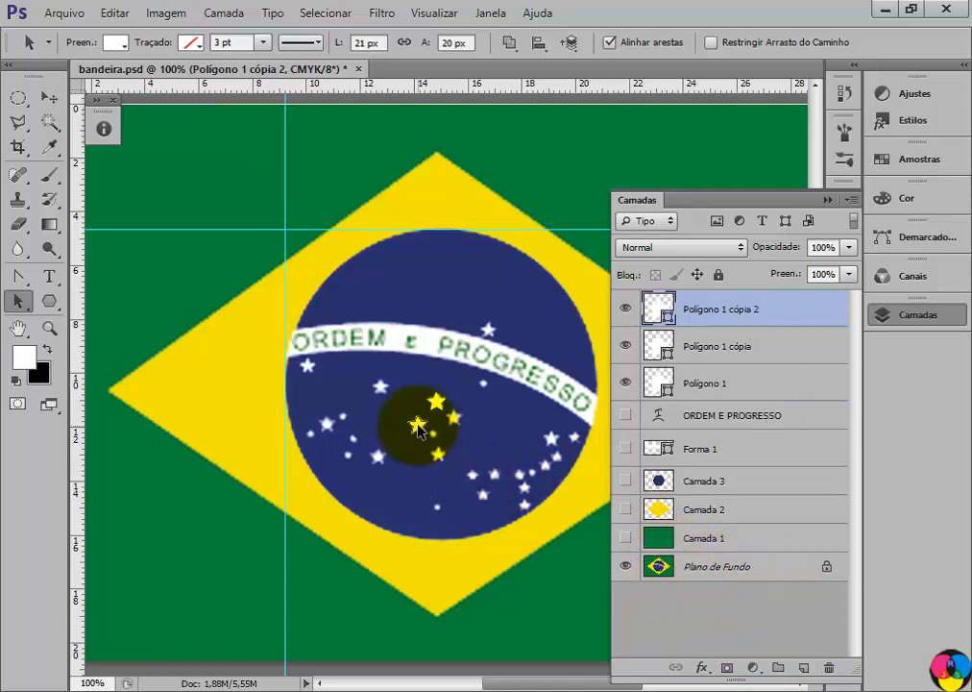
{"action": "left_click_drag", "start_coordinate": [429, 422], "coordinate": [456, 417]}
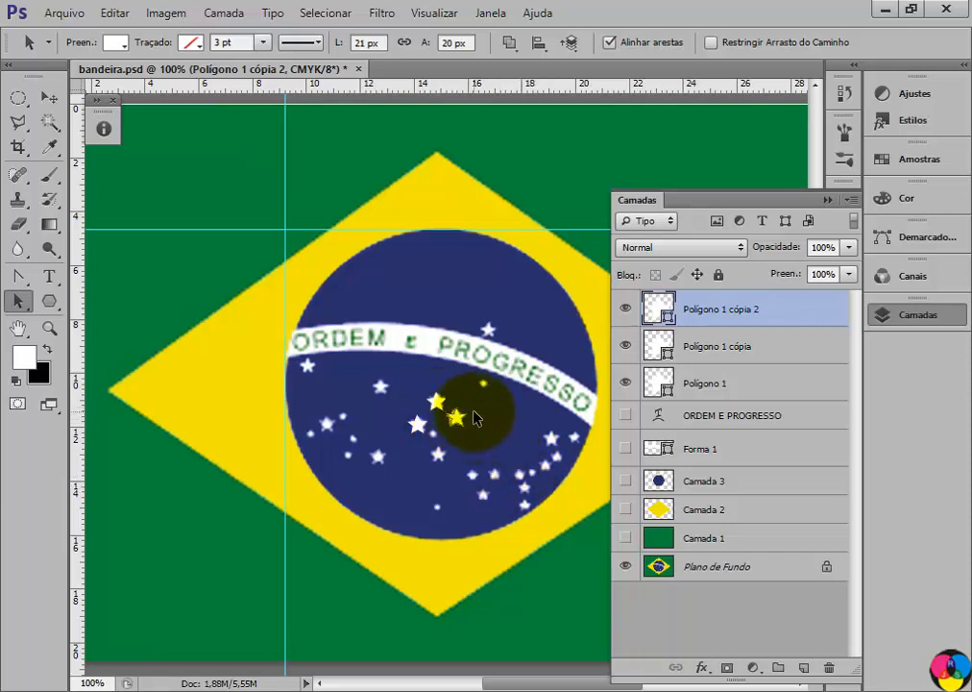
{"action": "key", "text": "ctrl+t"}
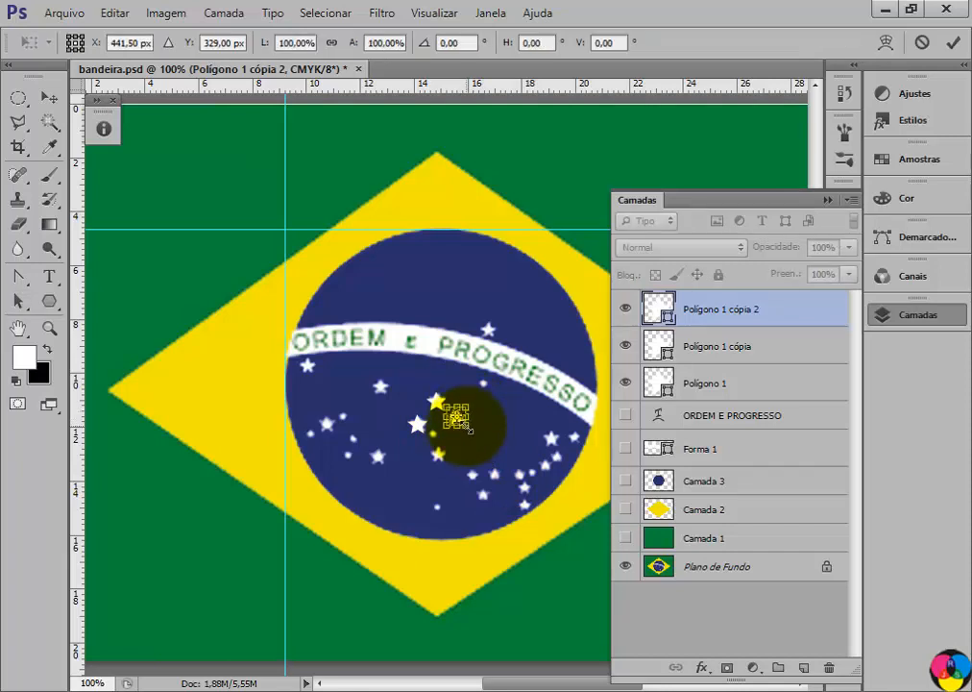
{"action": "left_click_drag", "start_coordinate": [468, 425], "coordinate": [464, 422]}
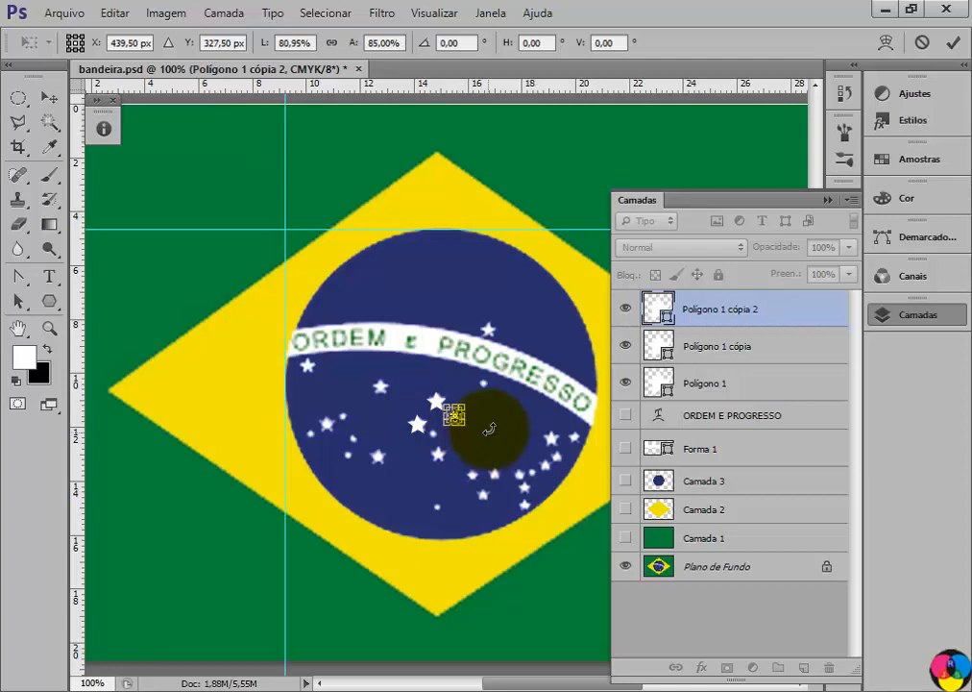
{"action": "key", "text": "Return"}
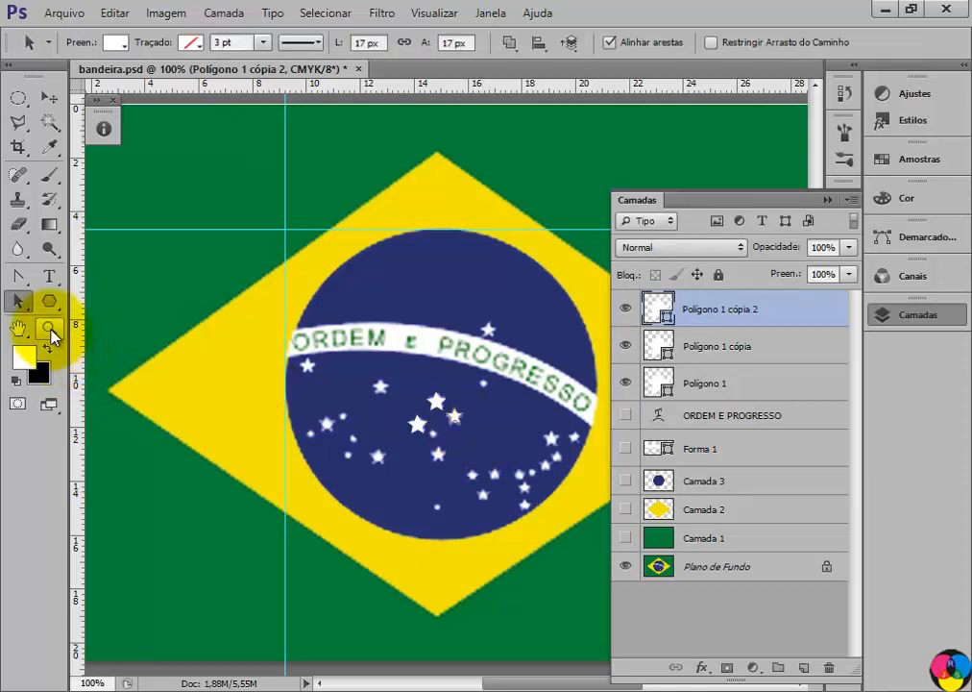
Step: Duplicate the Polígono 1 cópia 2 star layer and move the copy onto the flag star in the lower left of the blue circle
{"action": "left_click", "coordinate": [50, 327]}
{"action": "left_click_drag", "start_coordinate": [253, 220], "coordinate": [242, 276]}
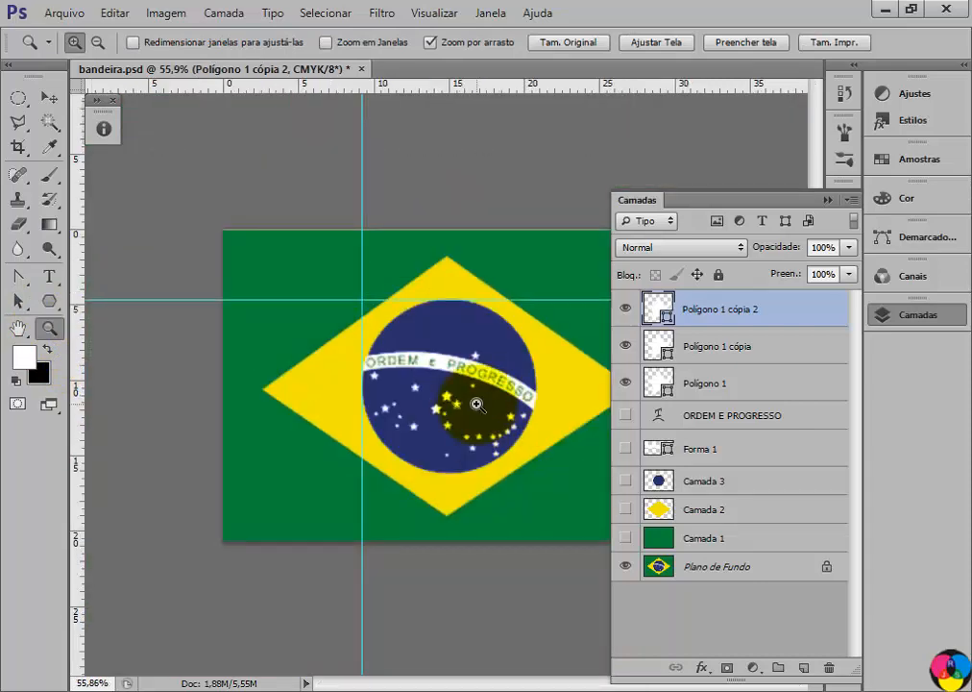
{"action": "left_click", "coordinate": [485, 405]}
{"action": "left_click", "coordinate": [484, 429]}
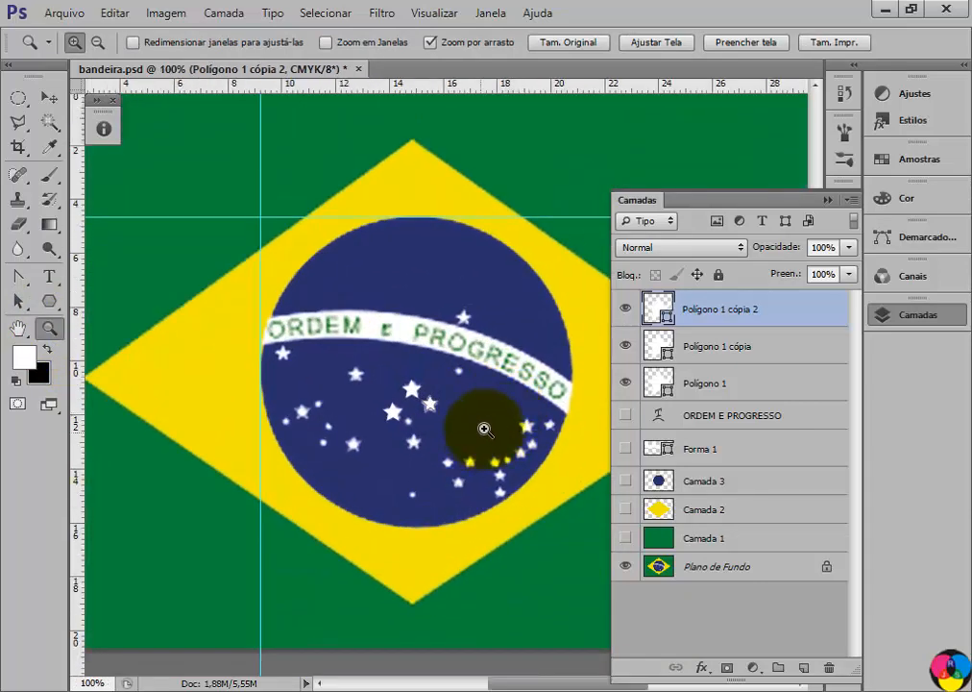
{"action": "left_click", "coordinate": [440, 374]}
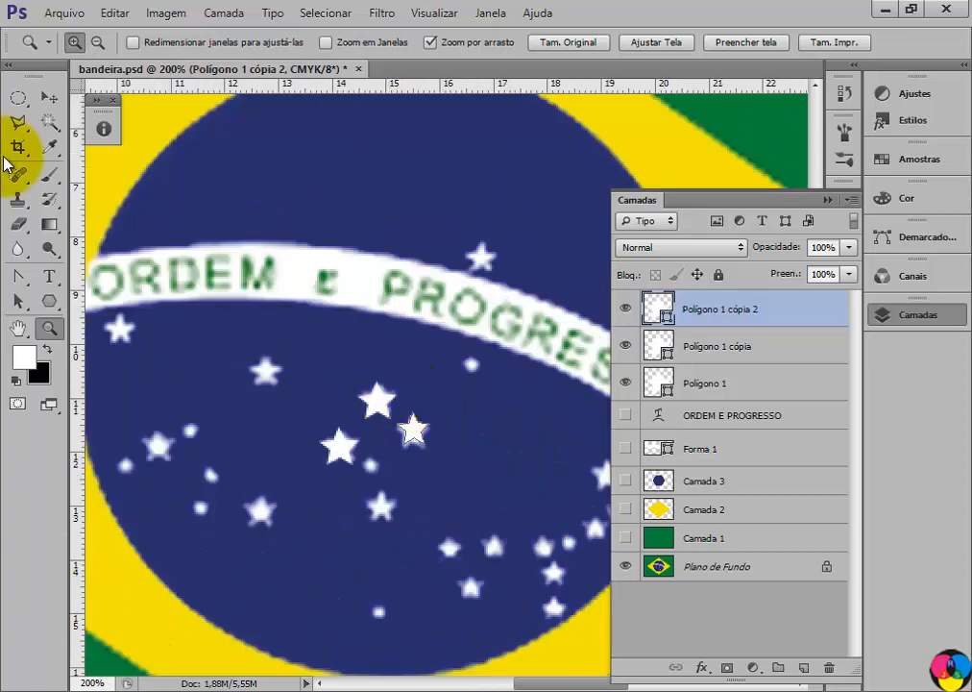
{"action": "left_click", "coordinate": [18, 98]}
{"action": "left_click", "coordinate": [49, 97]}
{"action": "left_click", "coordinate": [19, 301]}
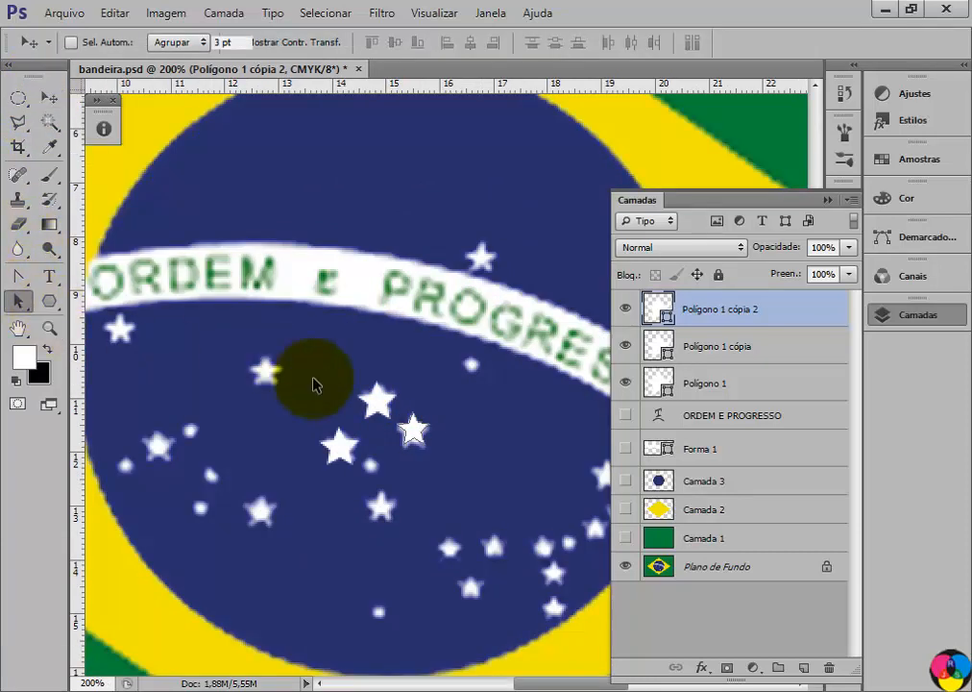
{"action": "left_click", "coordinate": [413, 429]}
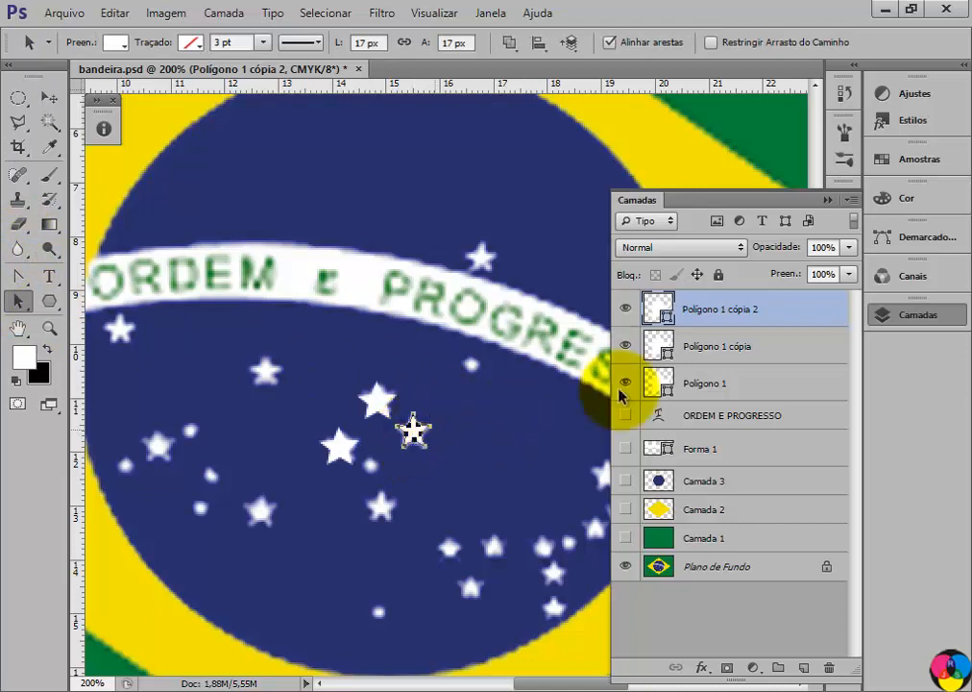
{"action": "left_click_drag", "start_coordinate": [774, 321], "coordinate": [802, 668]}
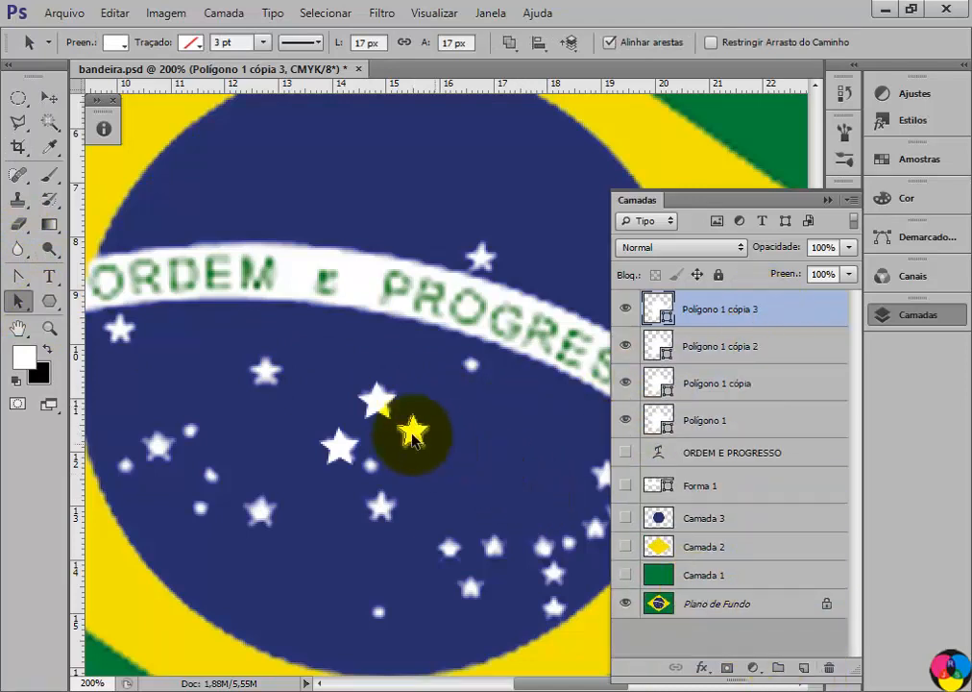
{"action": "left_click_drag", "start_coordinate": [413, 429], "coordinate": [262, 516]}
{"action": "left_click", "coordinate": [307, 560]}
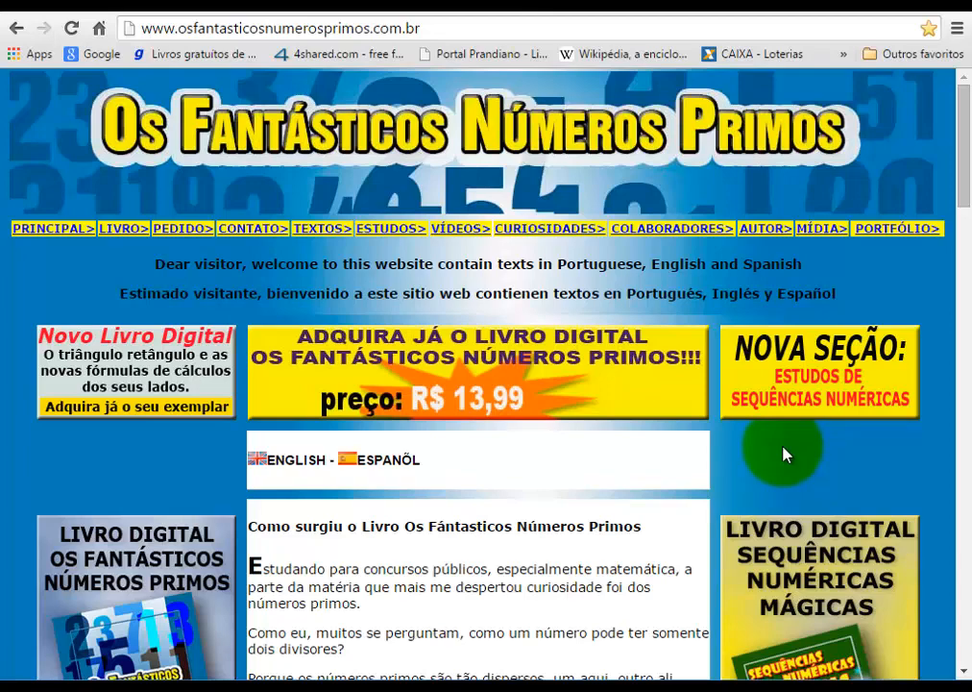
Step: Switch to the browser, look through the books on the Os Fantásticos Números Primos home page, and bring up its Facebook page
{"action": "scroll", "coordinate": [784, 455], "scroll_direction": "down", "scroll_amount": 1}
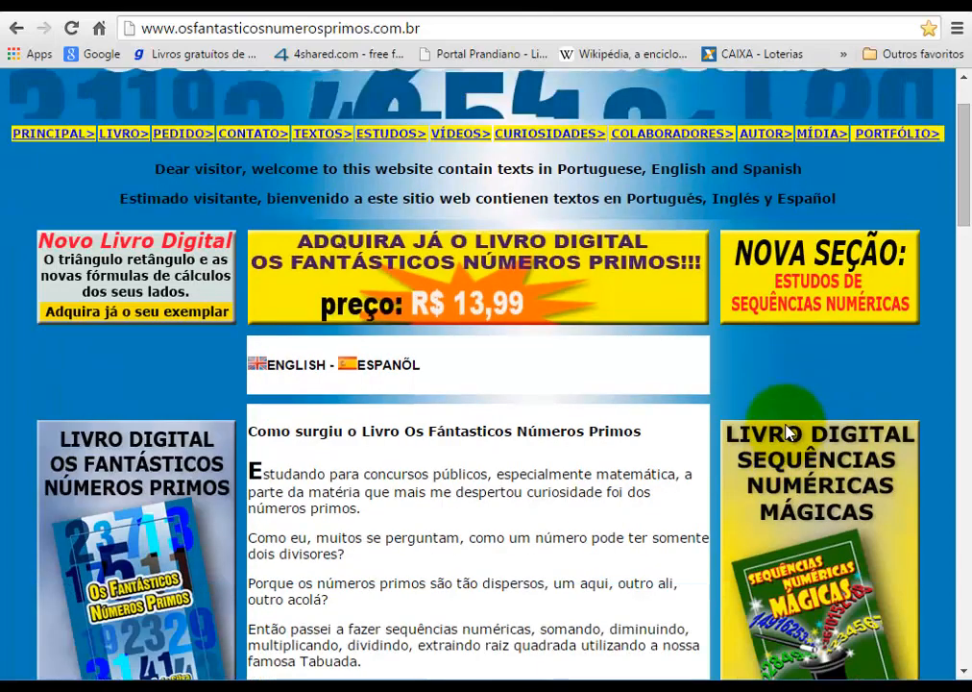
{"action": "scroll", "coordinate": [788, 382], "scroll_direction": "down", "scroll_amount": 1}
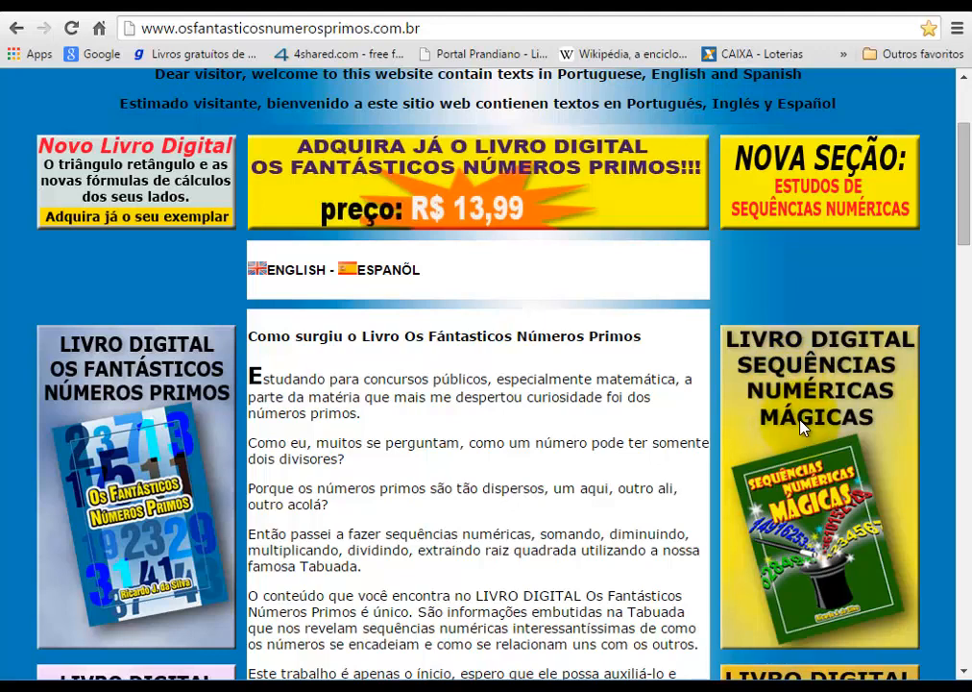
{"action": "scroll", "coordinate": [801, 423], "scroll_direction": "down", "scroll_amount": 4}
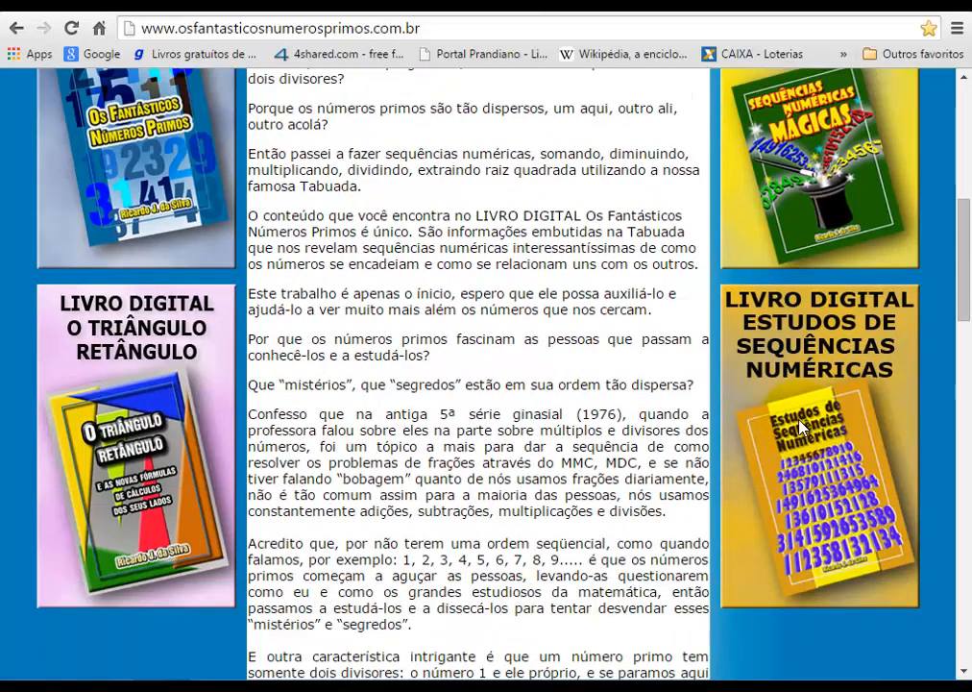
{"action": "scroll", "coordinate": [801, 427], "scroll_direction": "up", "scroll_amount": 6}
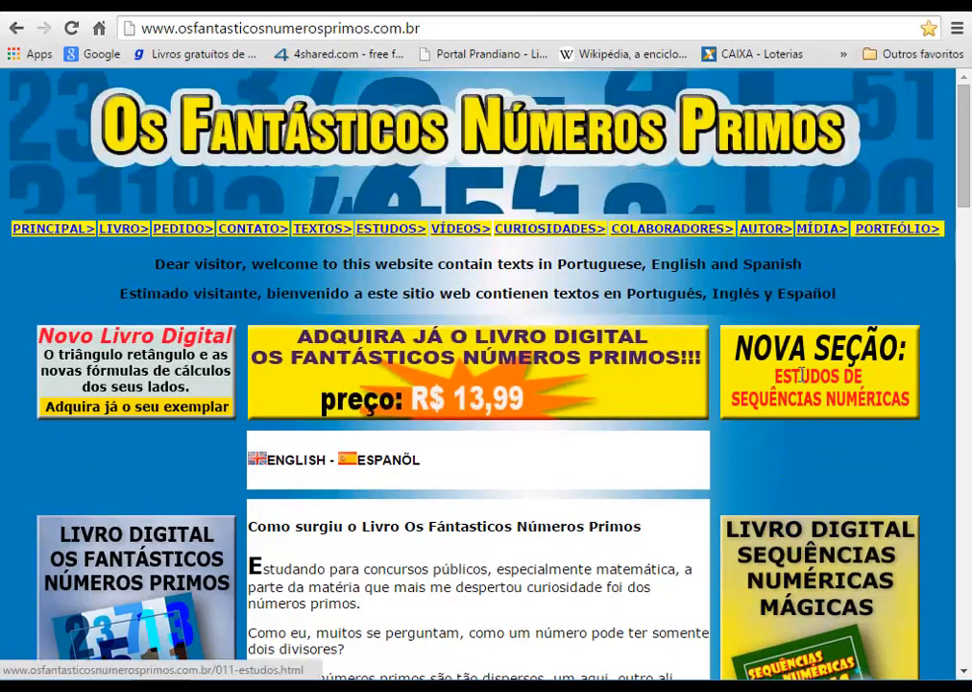
{"action": "left_click", "coordinate": [504, 12]}
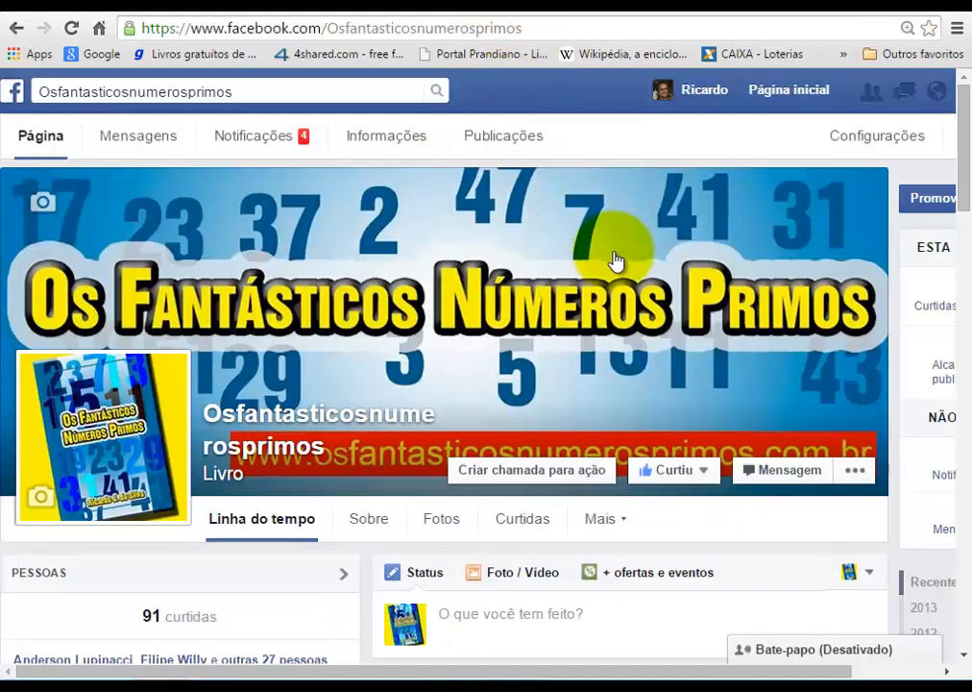